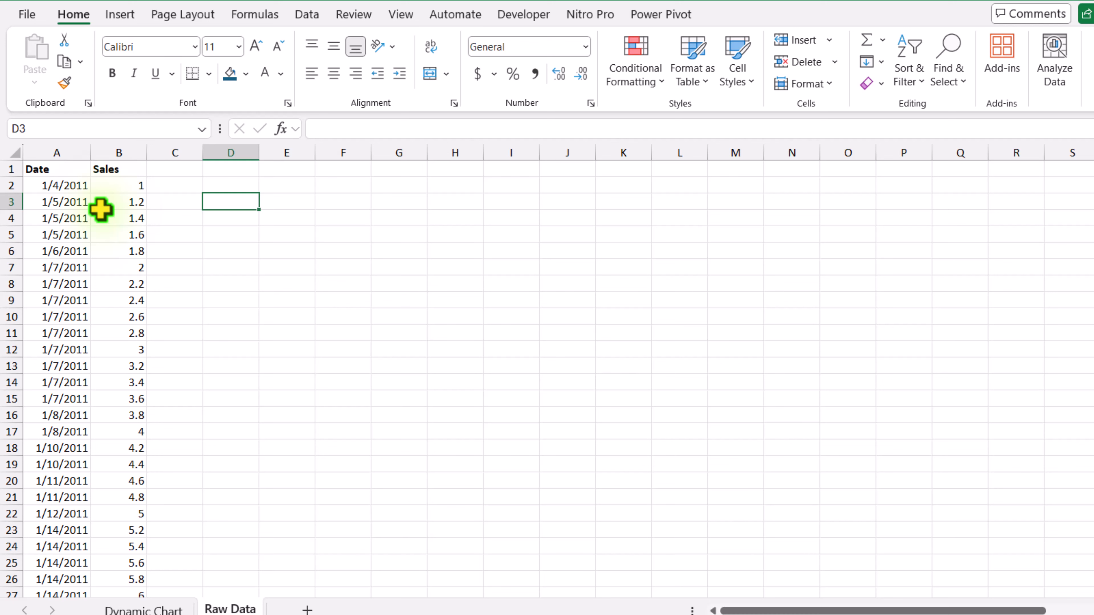
Start a PIVOTBY formula in D3 whose row fields open with HSTACK, using MONTH of dates A2:A6676 as its first array
text(=pivotby()
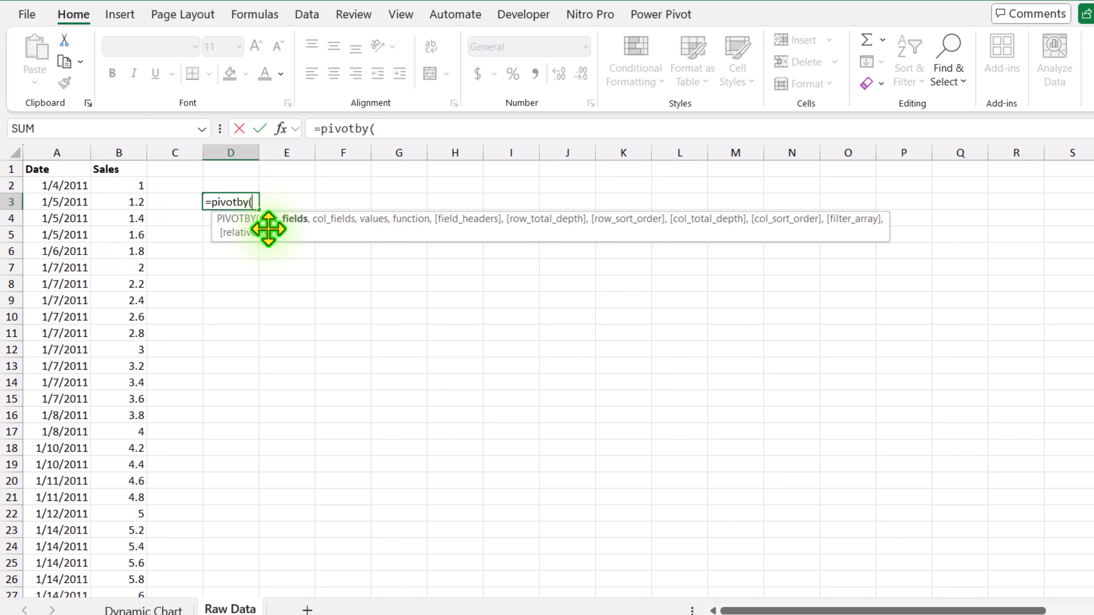
text(Hs)
key(BackSpace)
text(Hstac)
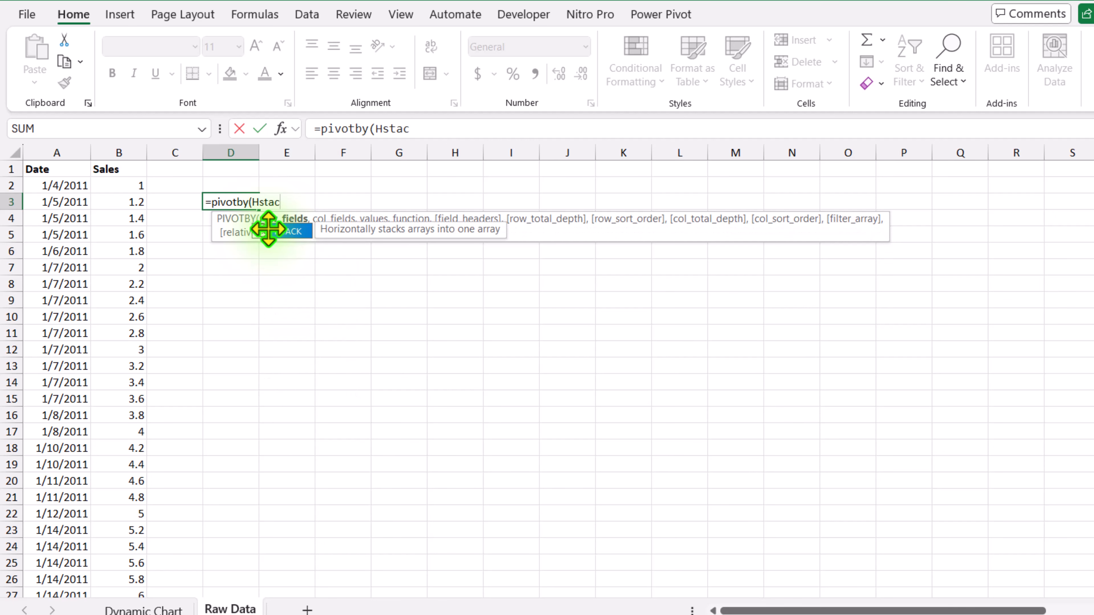
text(k()
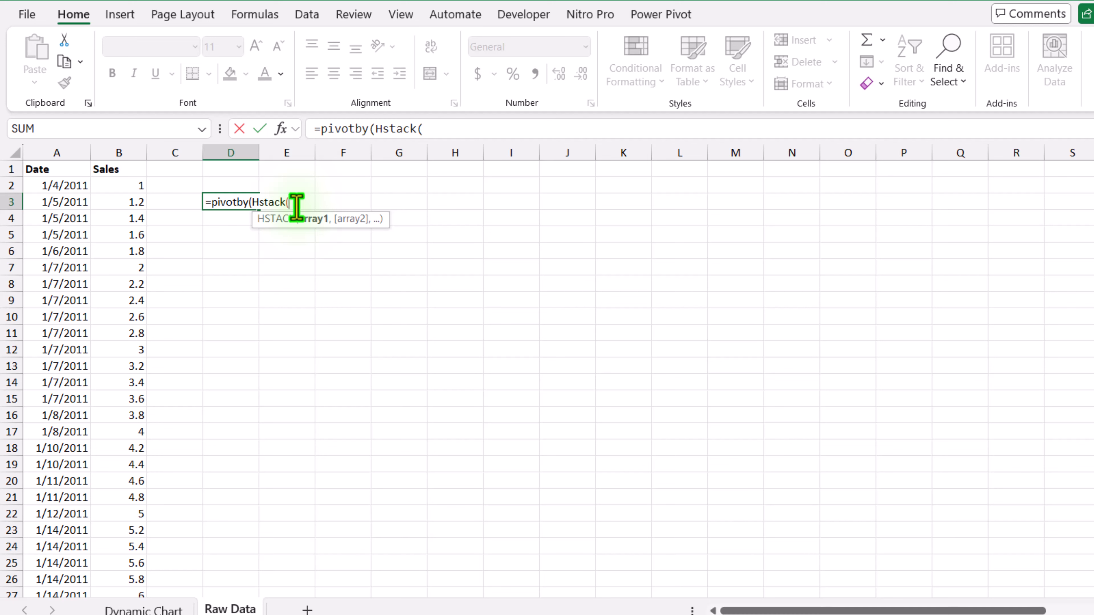
text(month()
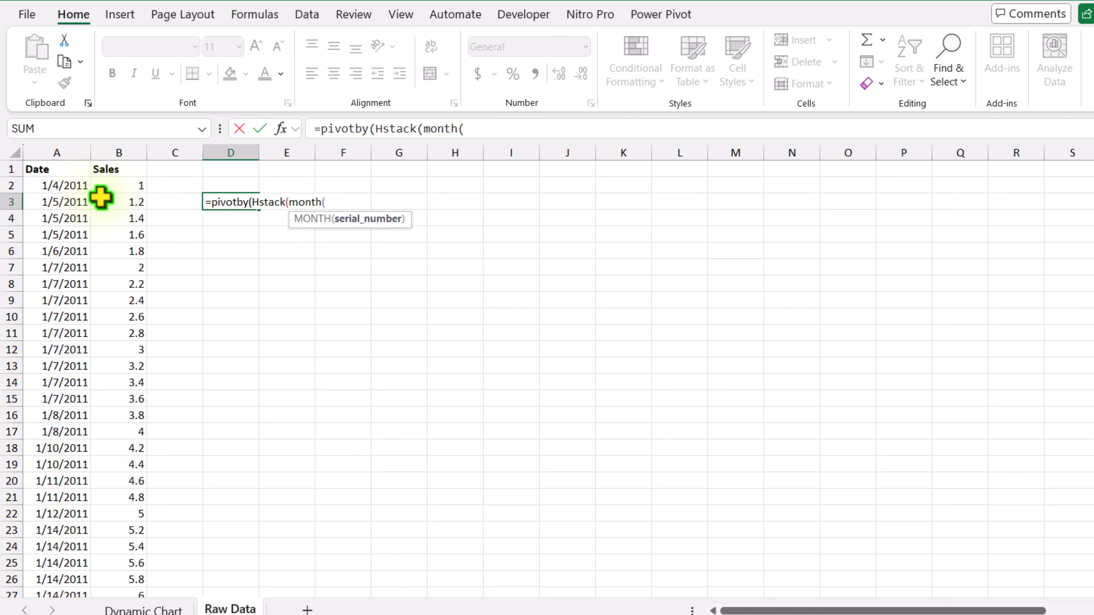
click(70, 186)
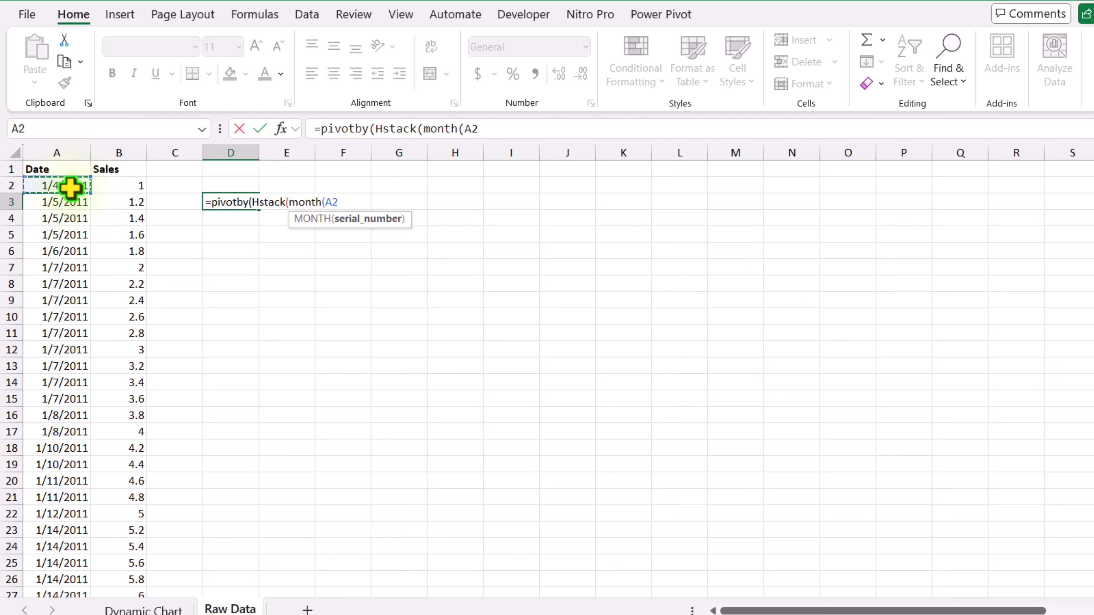
key(ctrl+shift+Down)
key(ctrl+BackSpace)
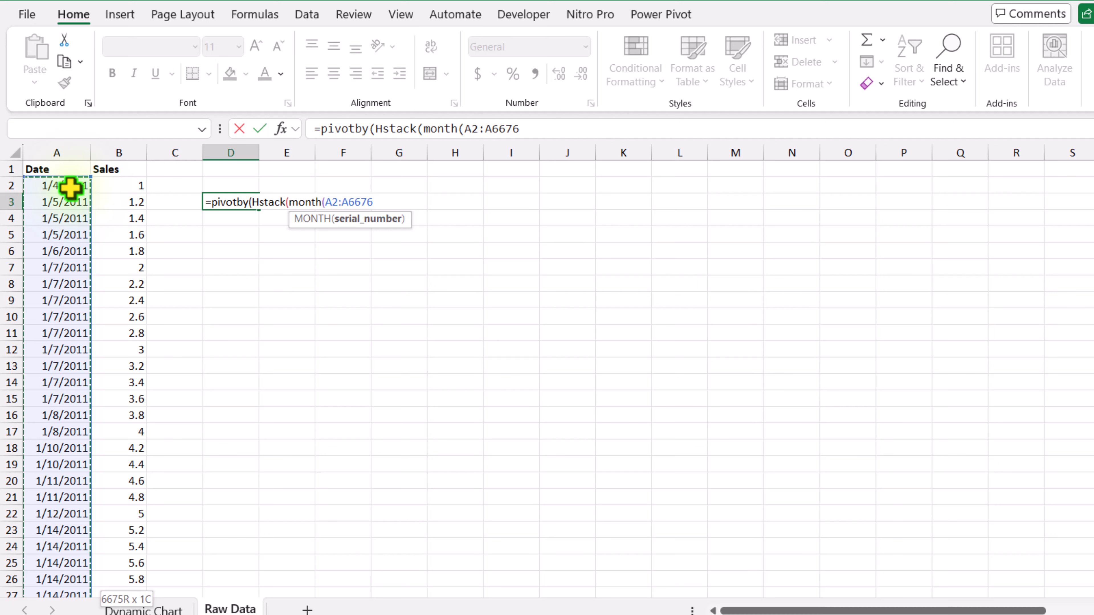
text())
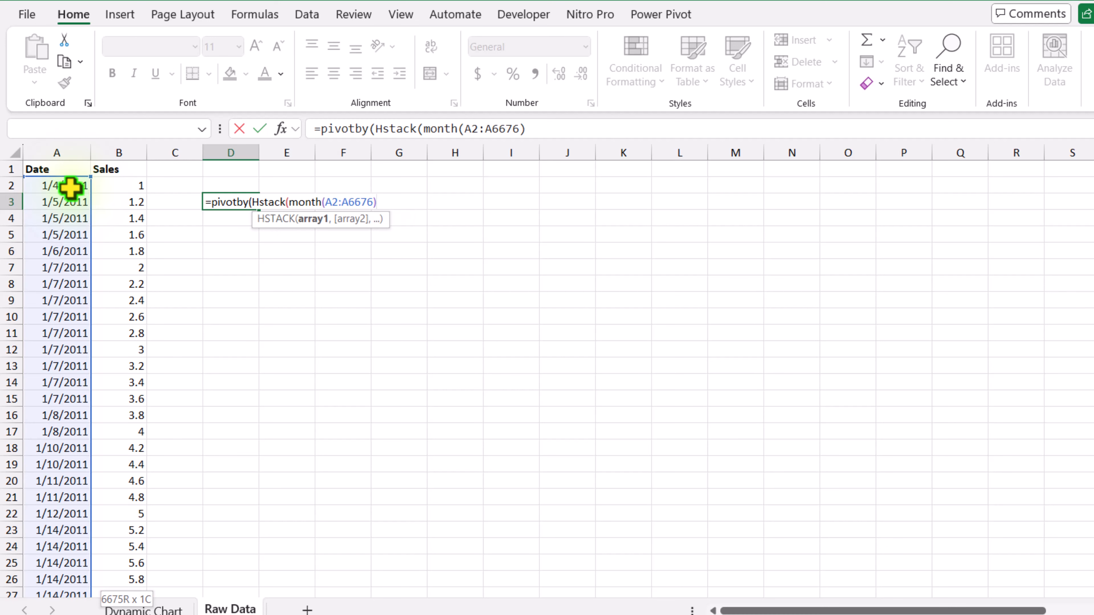
Add TEXT of A2:A6676 with the format "mmm" as the second HSTACK array and close the row fields argument
text(,)
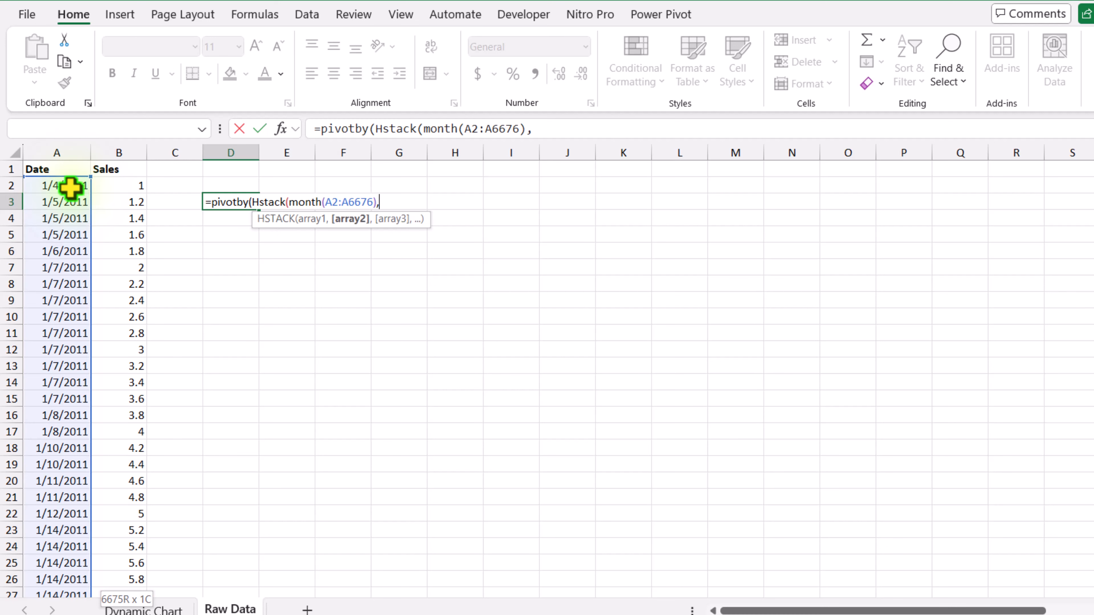
text(tex)
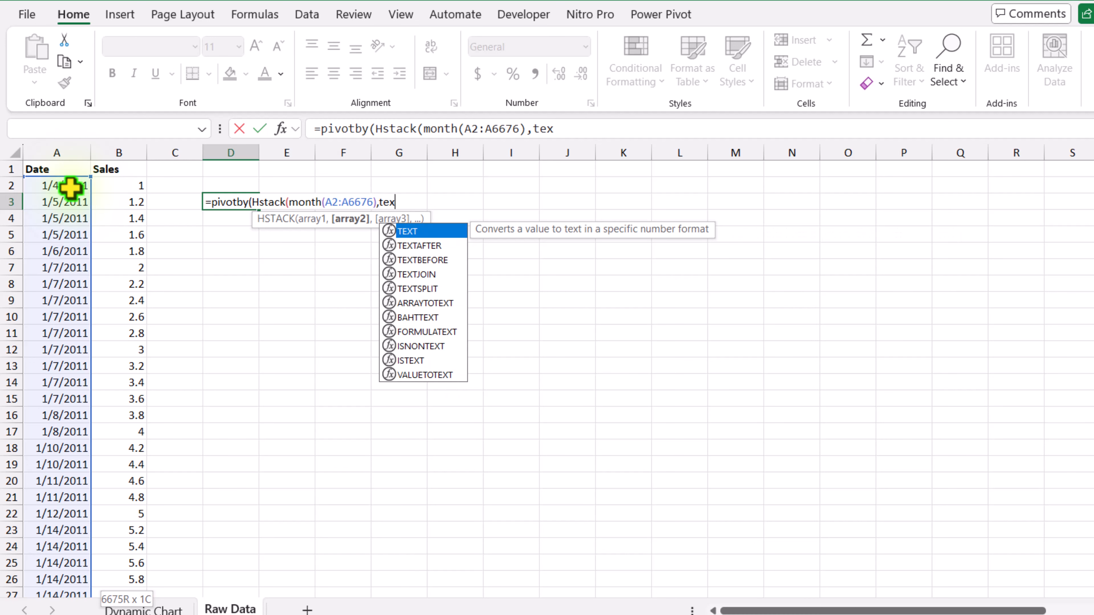
text(t()
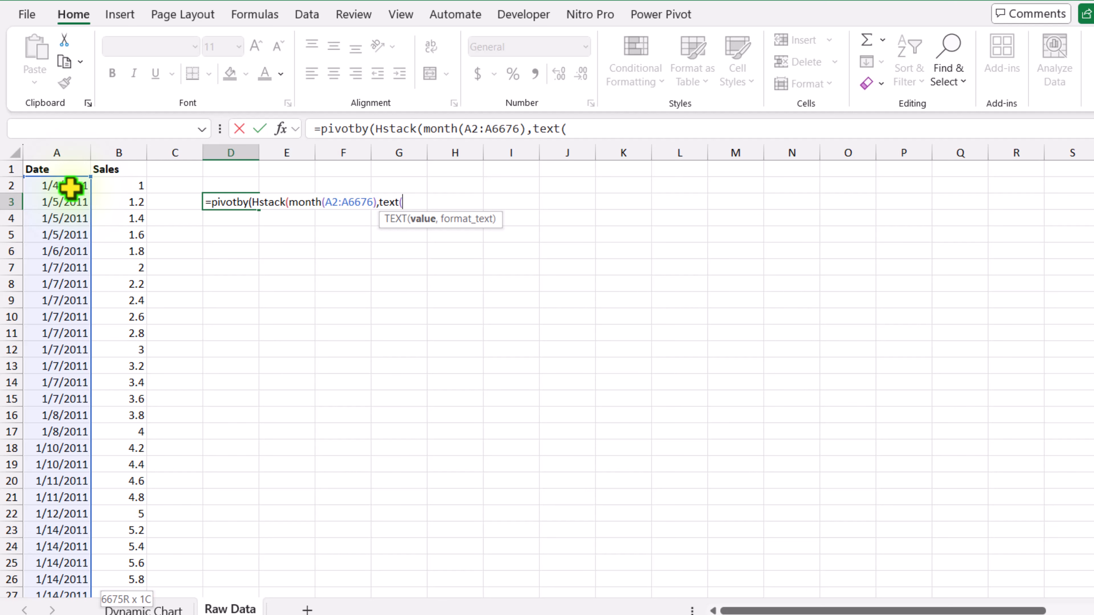
click(70, 187)
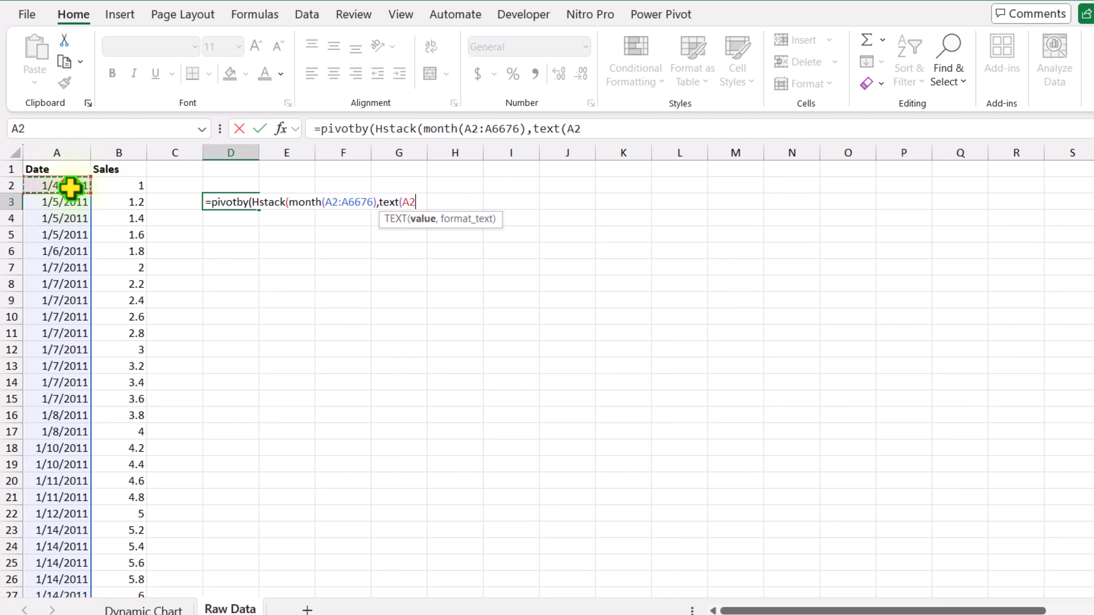
key(ctrl+shift+Down)
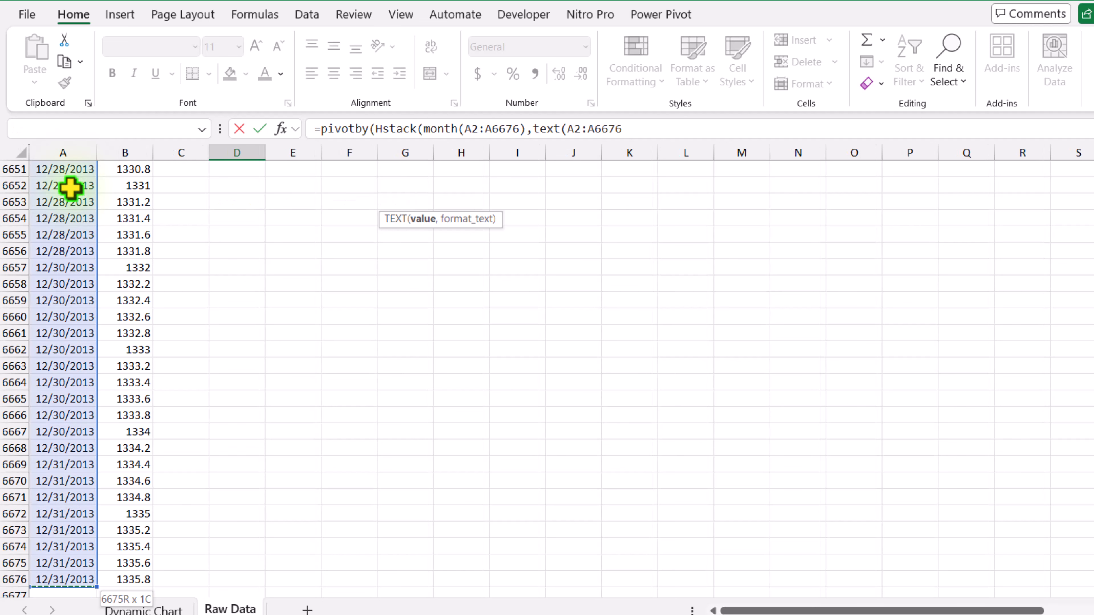
key(ctrl+BackSpace)
text(,")
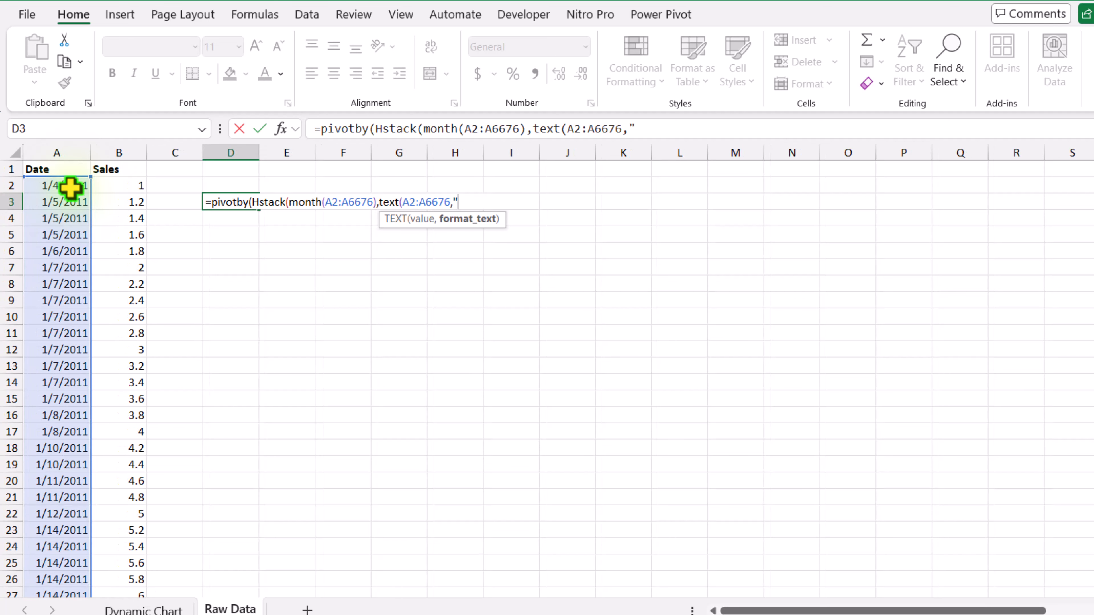
text(mmm"))
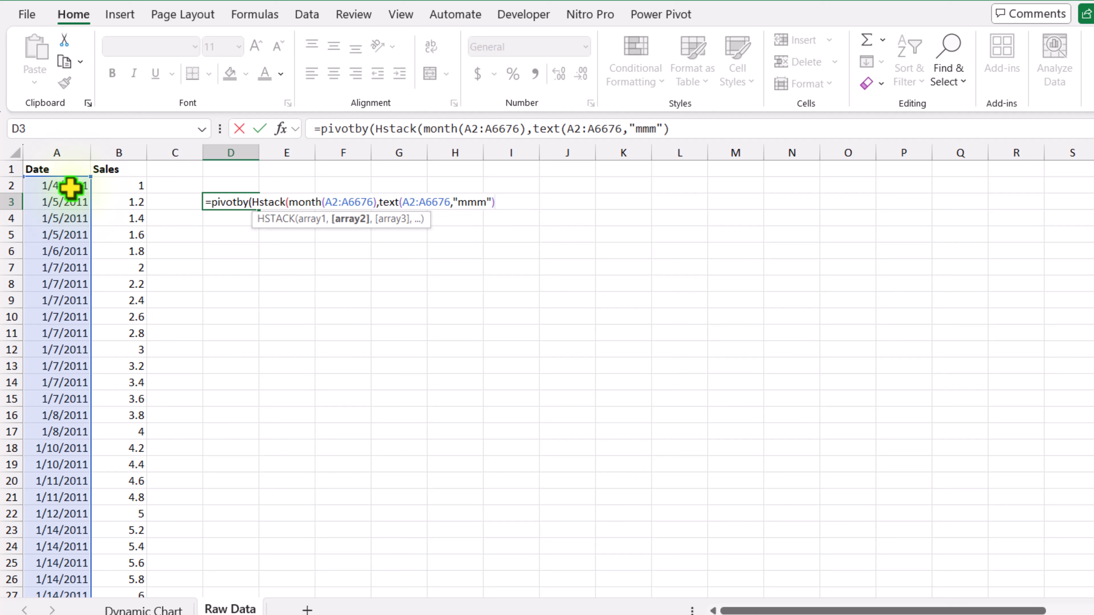
text())
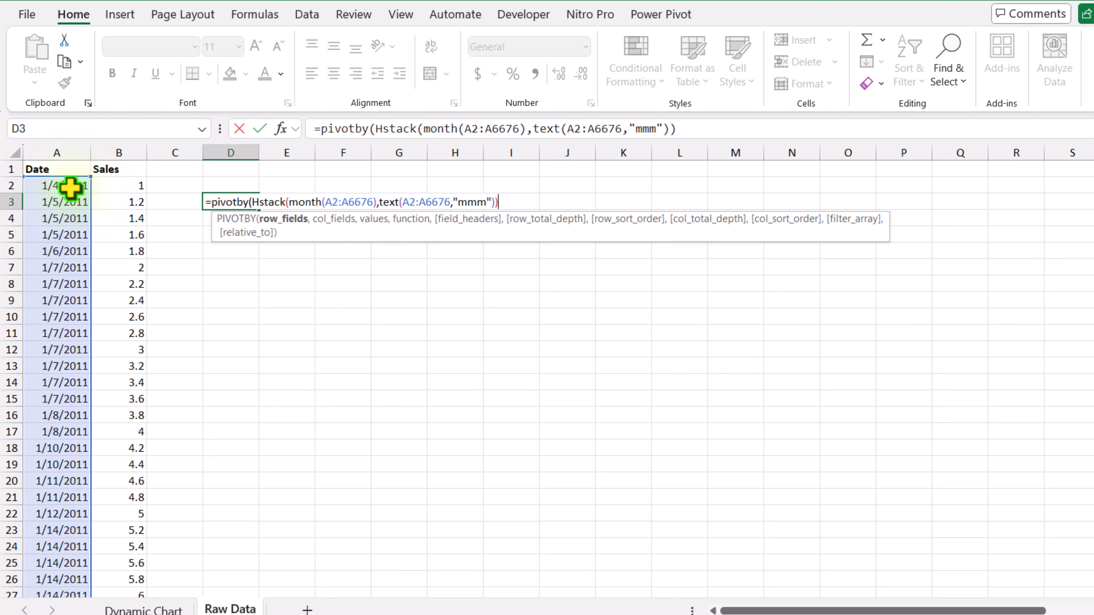
Supply YEAR of the dates A2:A6676 as the PIVOTBY column fields
text(,)
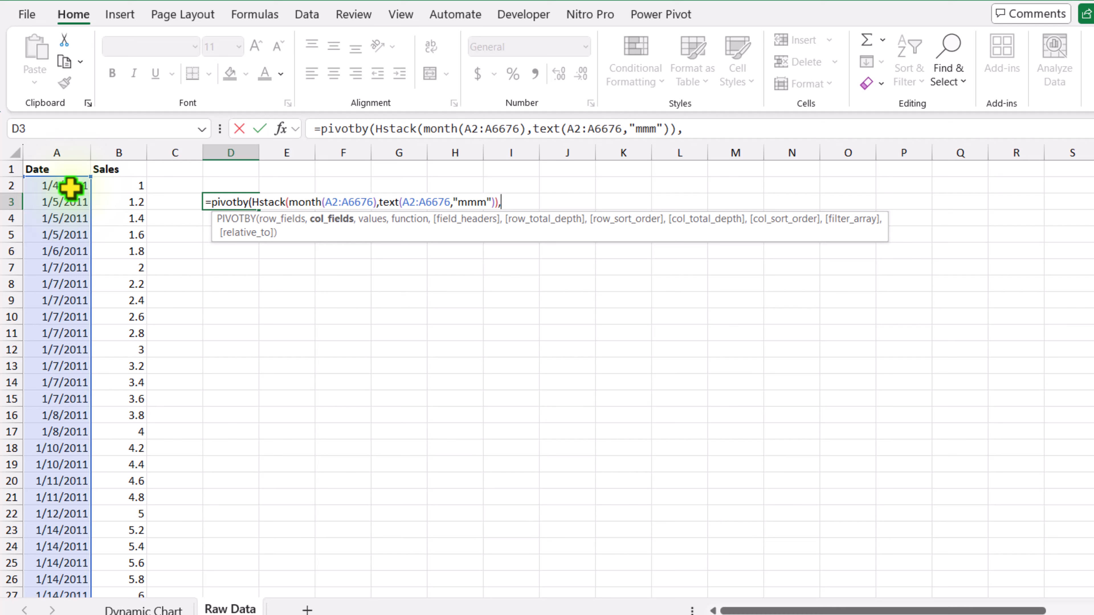
text(year)
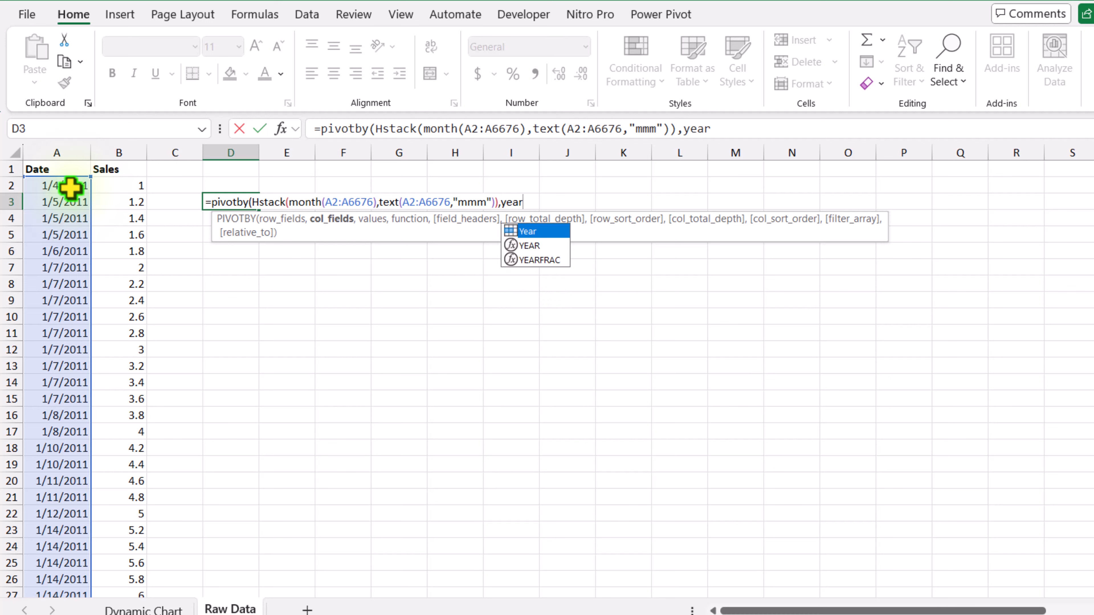
text(()
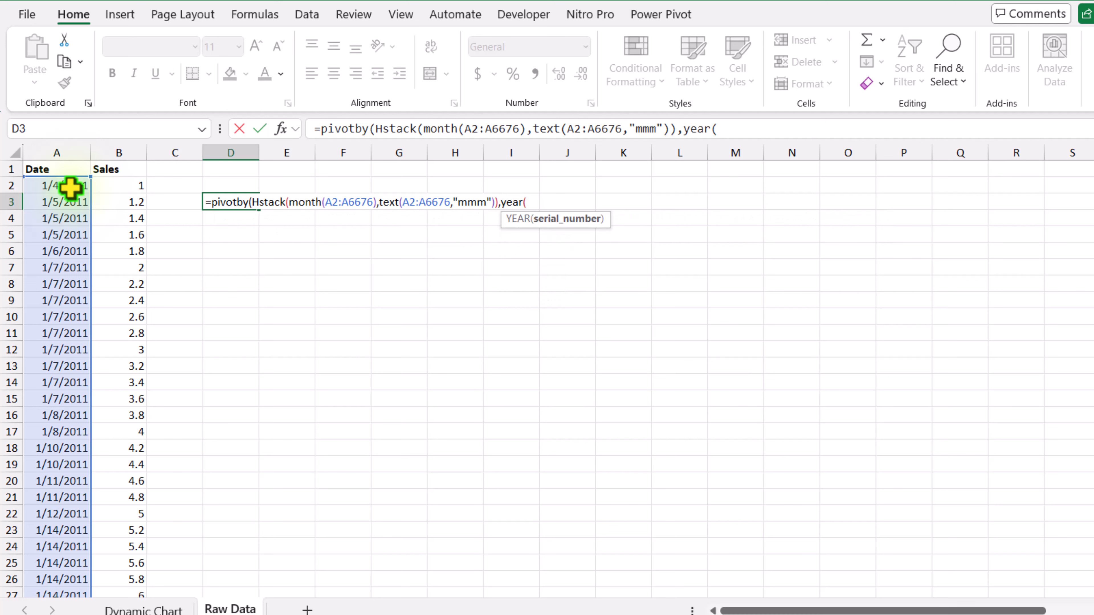
click(70, 187)
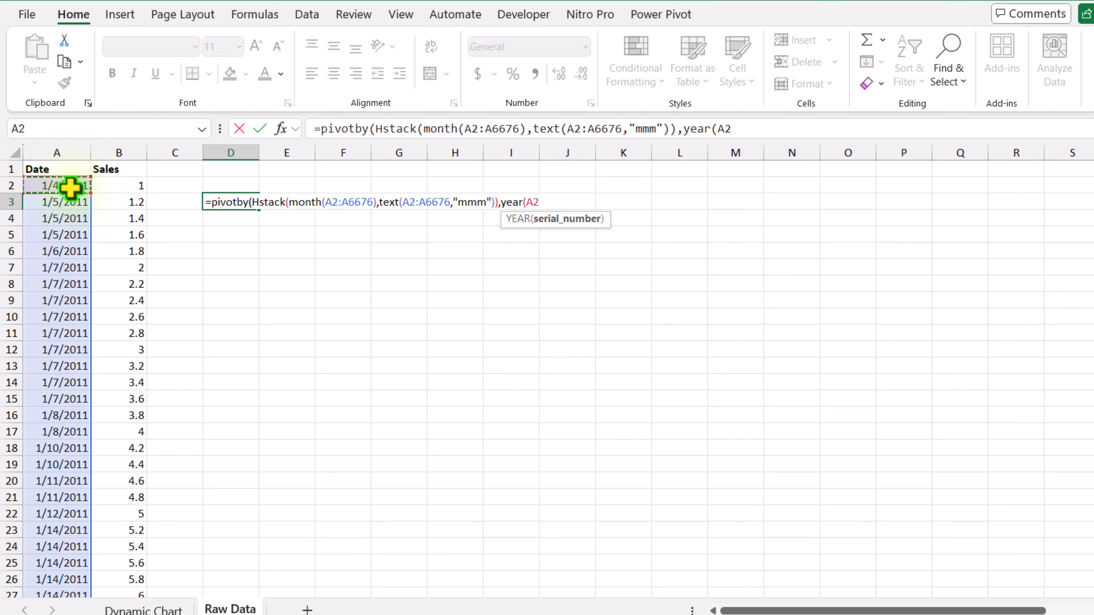
key(ctrl+shift+Down)
key(ctrl+BackSpace)
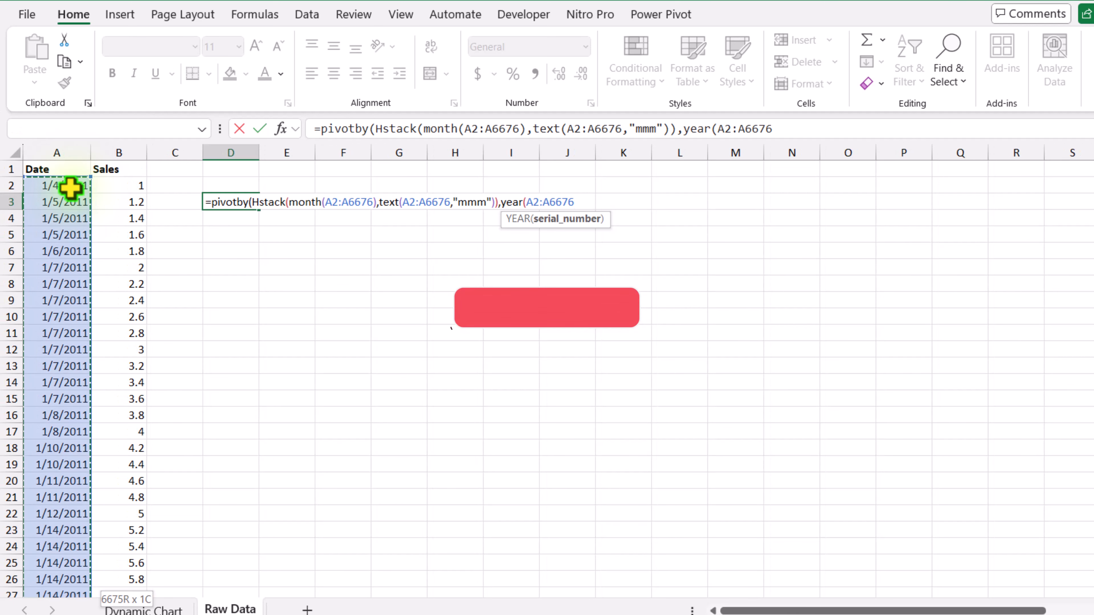
text())
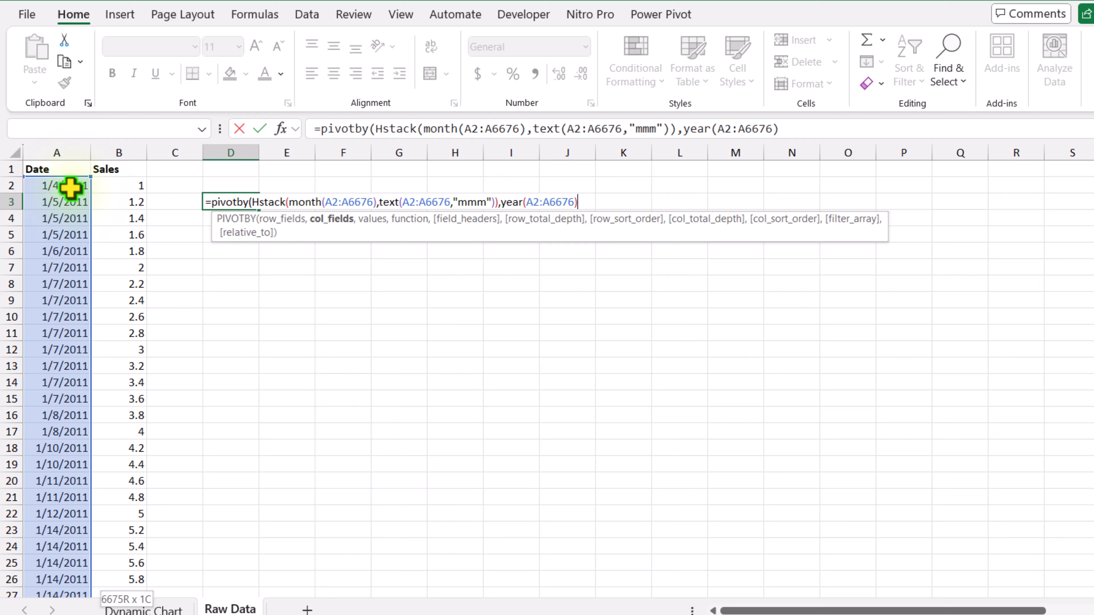
Supply the sales range B2:B6676 as the PIVOTBY values and SUM as the aggregation function
text(,)
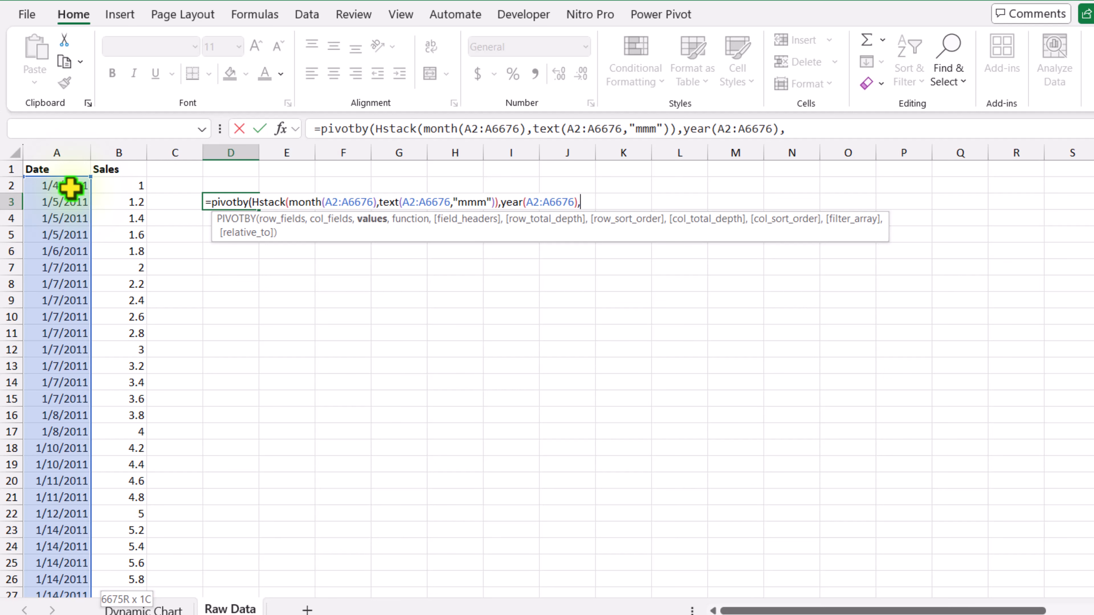
click(115, 188)
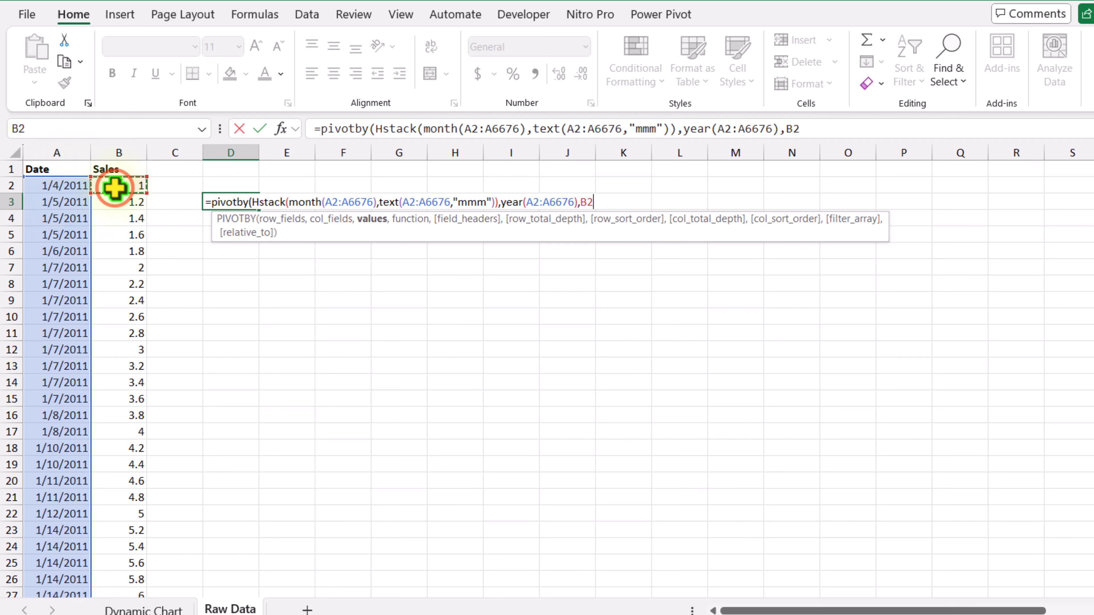
key(ctrl+shift+Down)
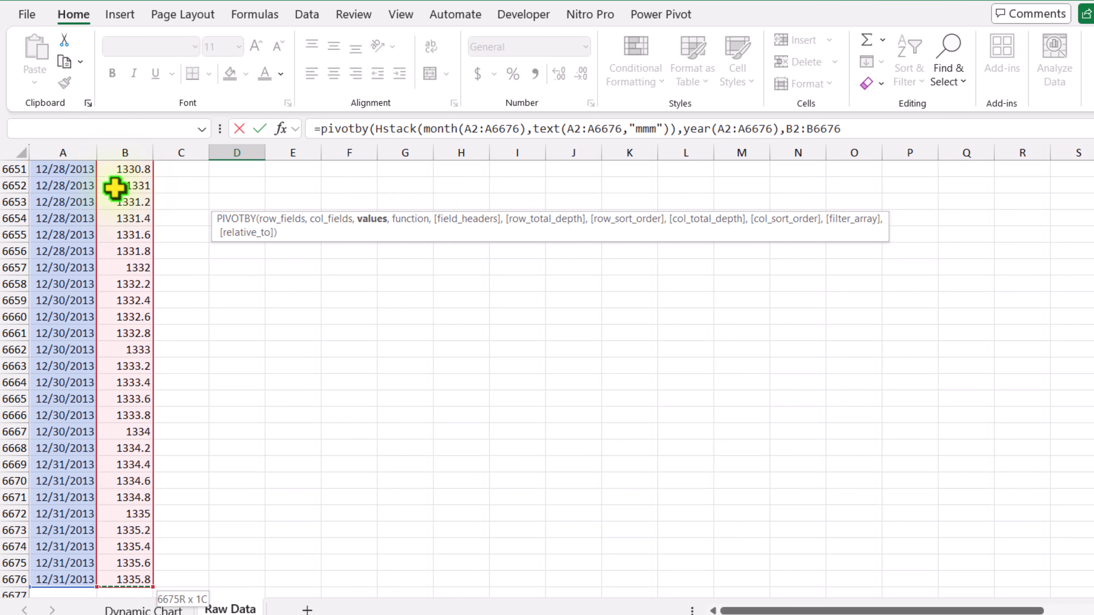
key(ctrl+BackSpace)
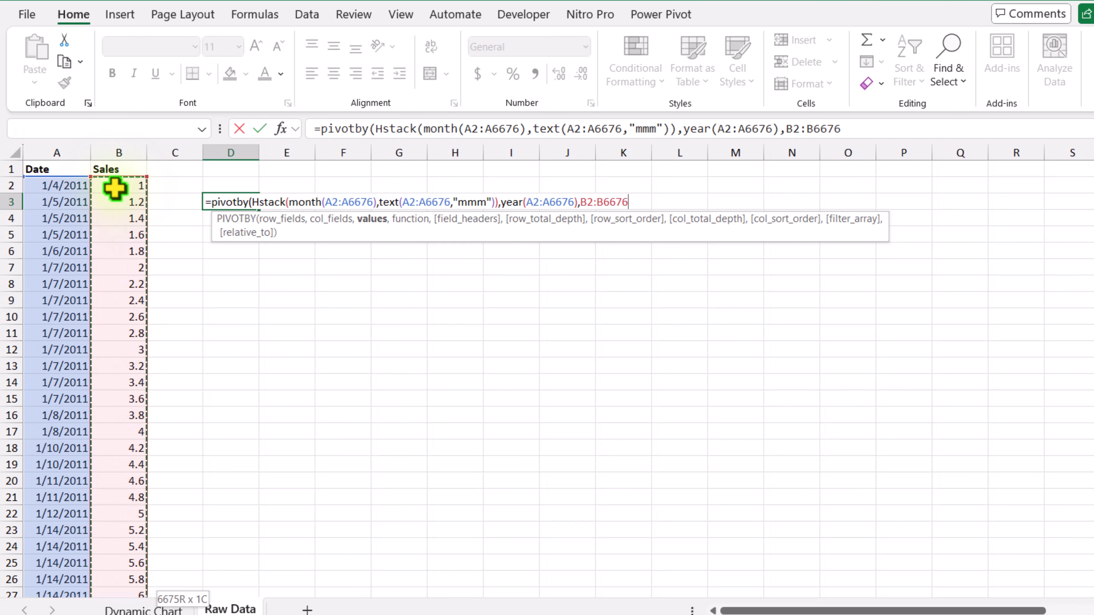
text(,)
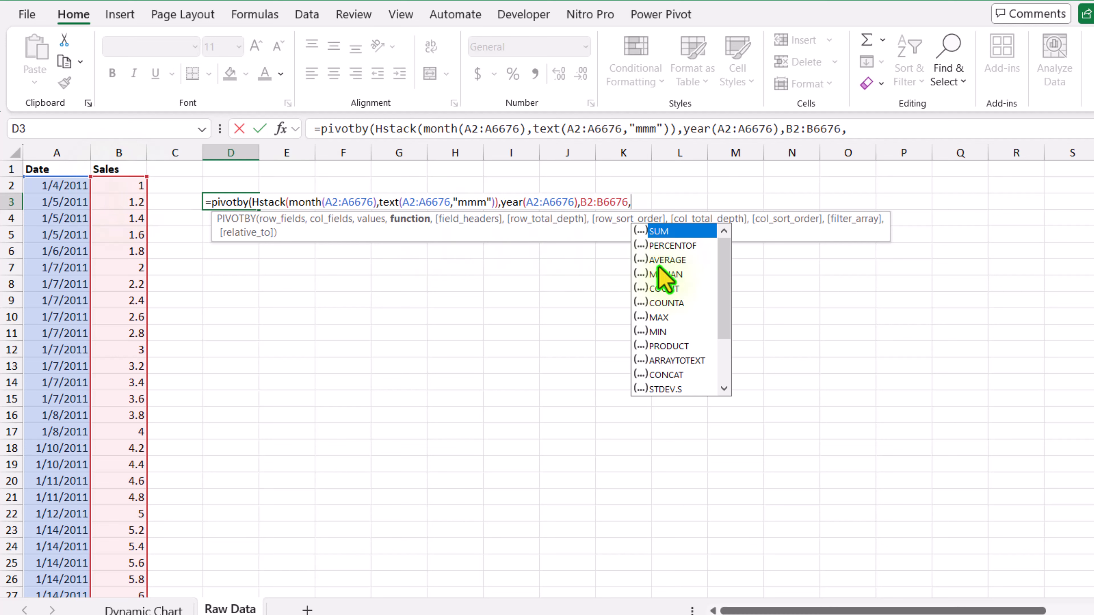
text(SUM)
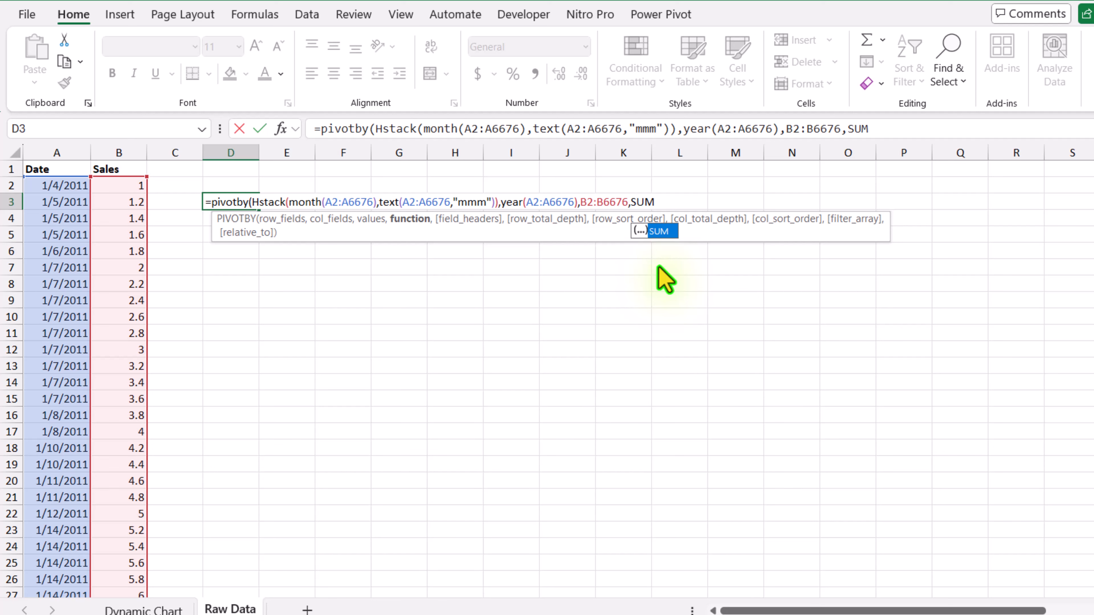
Set field headers to 0 (No) and row and column totals to 0 (No totals), skip row sort order, and close the PIVOTBY formula
text(,)
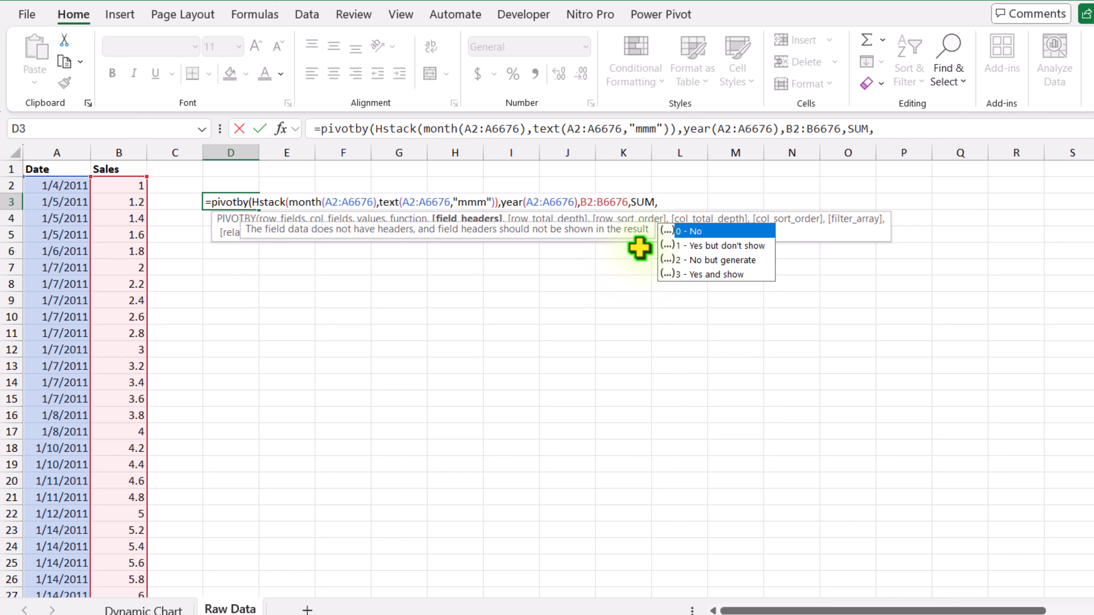
double_click(703, 231)
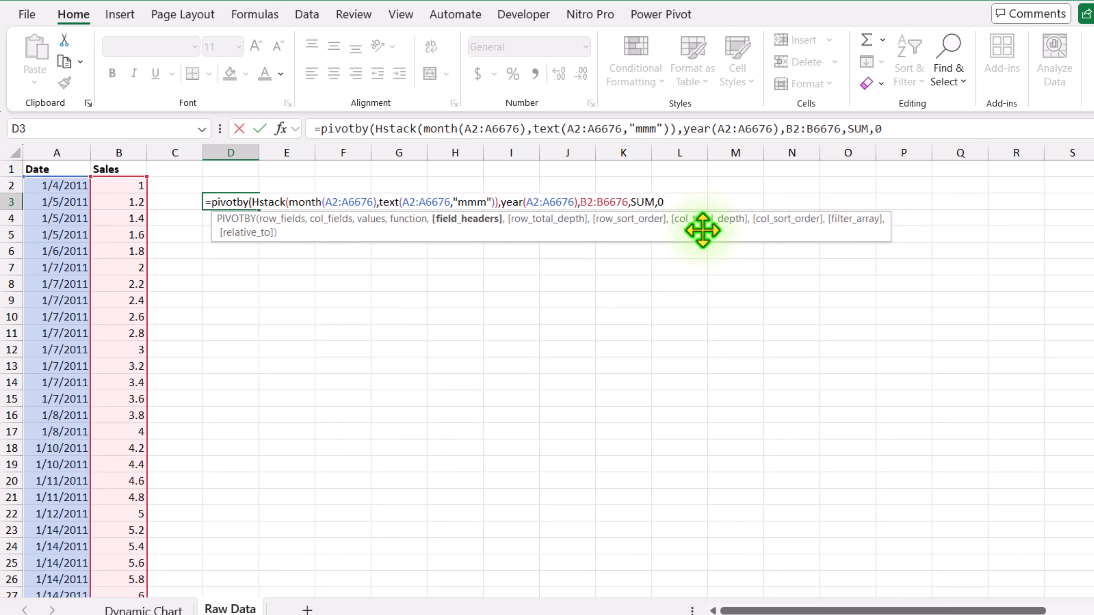
text(,)
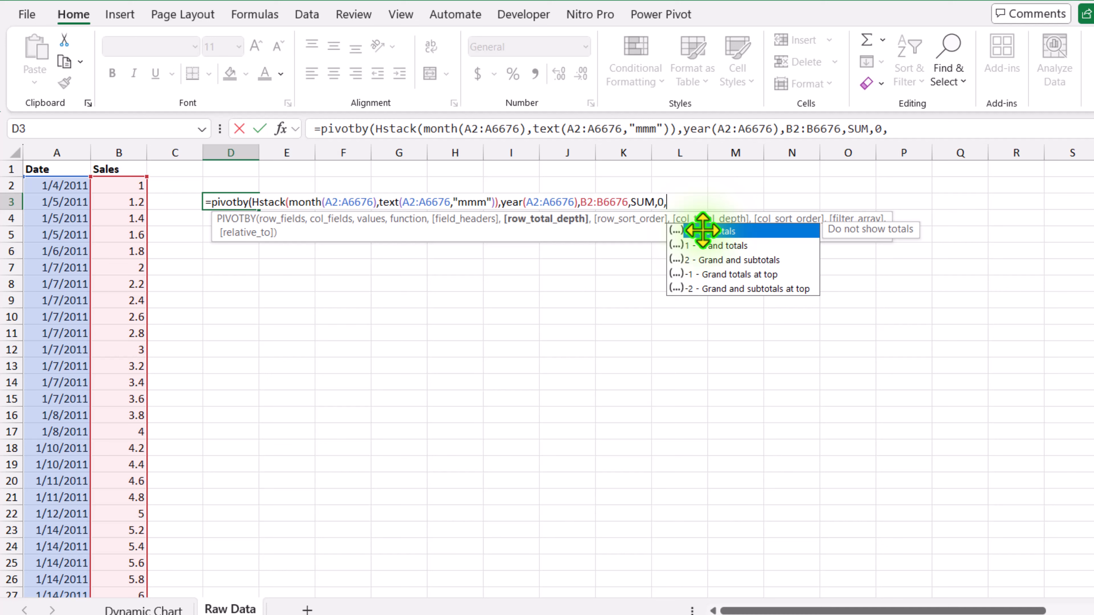
double_click(703, 232)
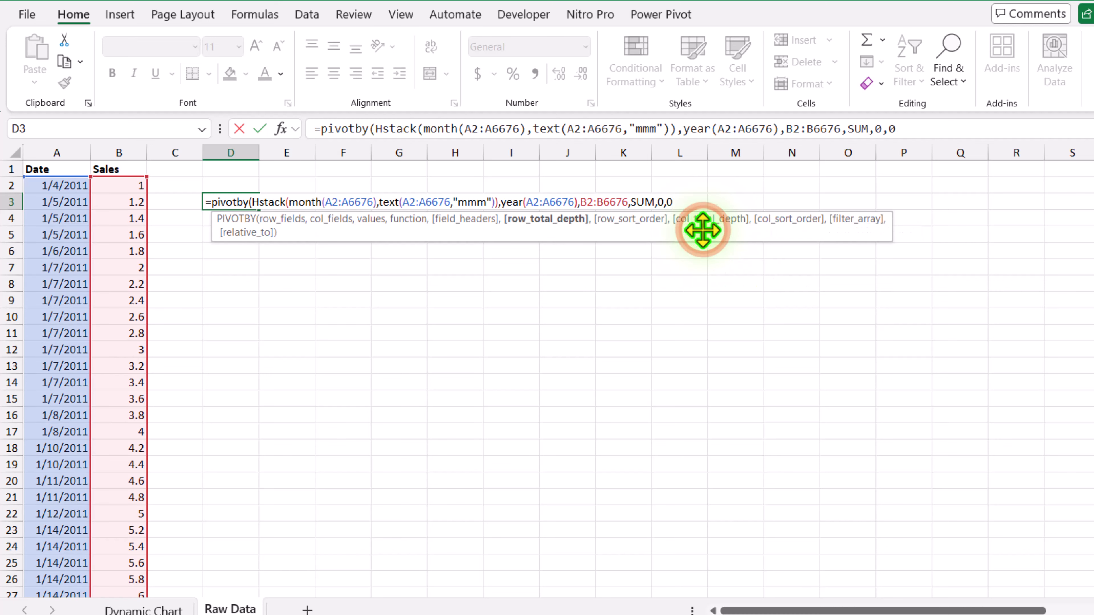
text(,)
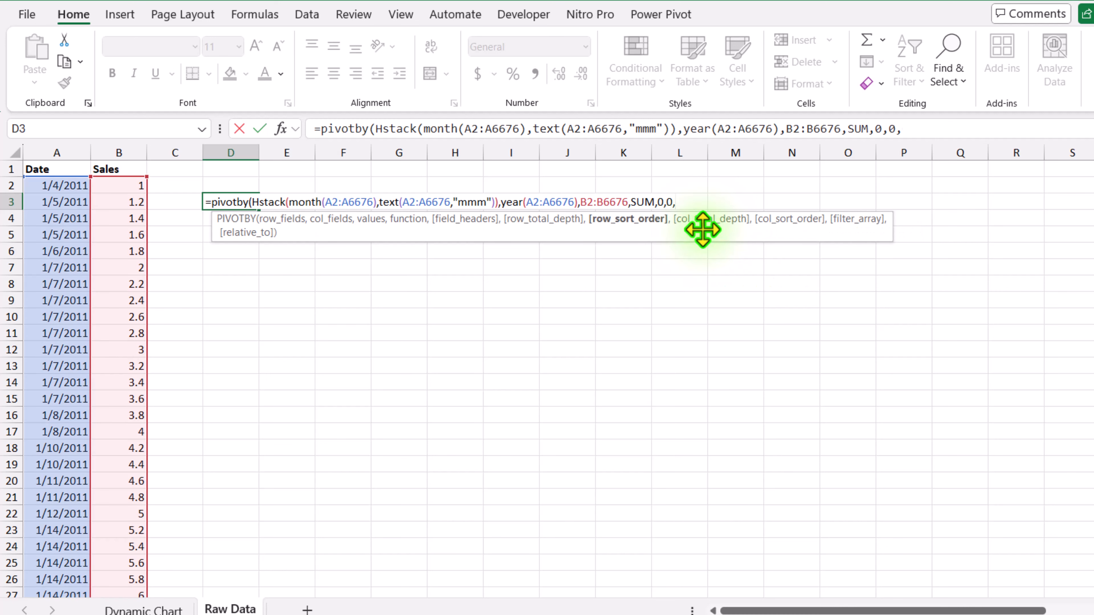
text(,)
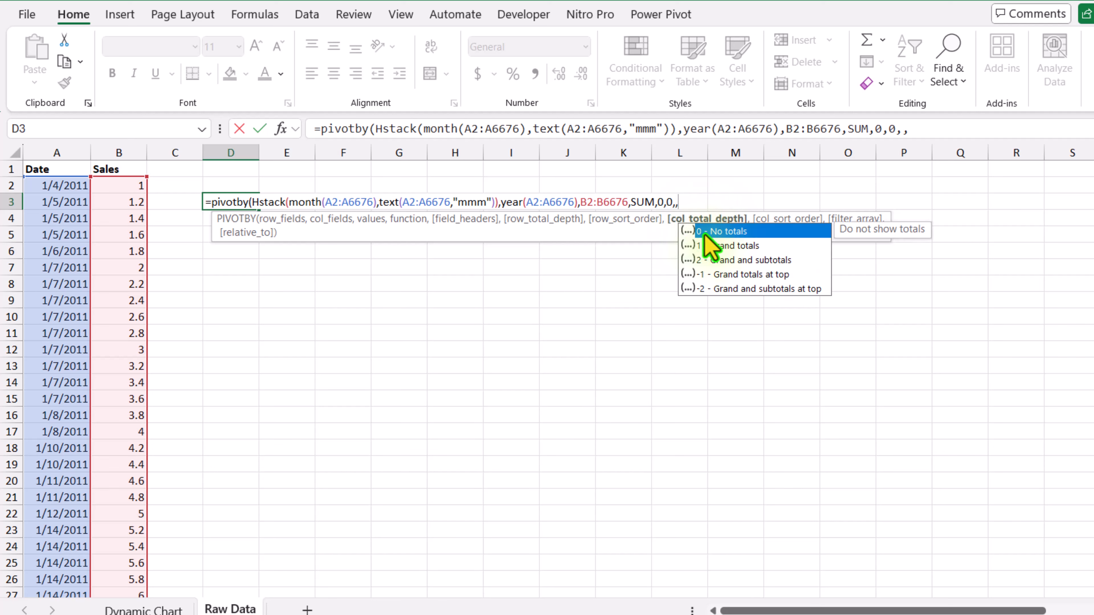
double_click(705, 232)
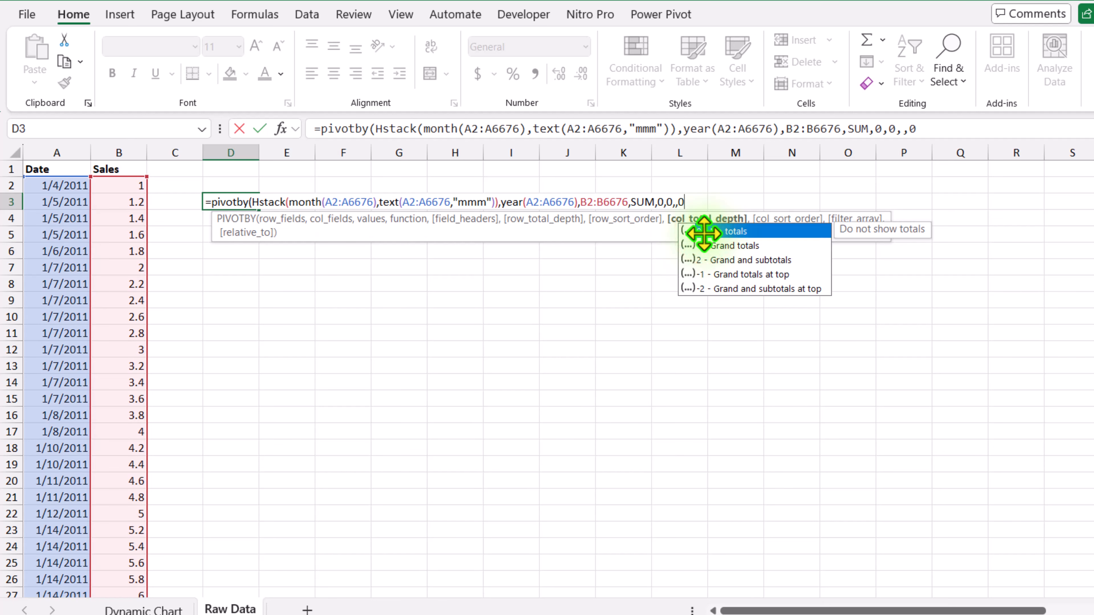
text())
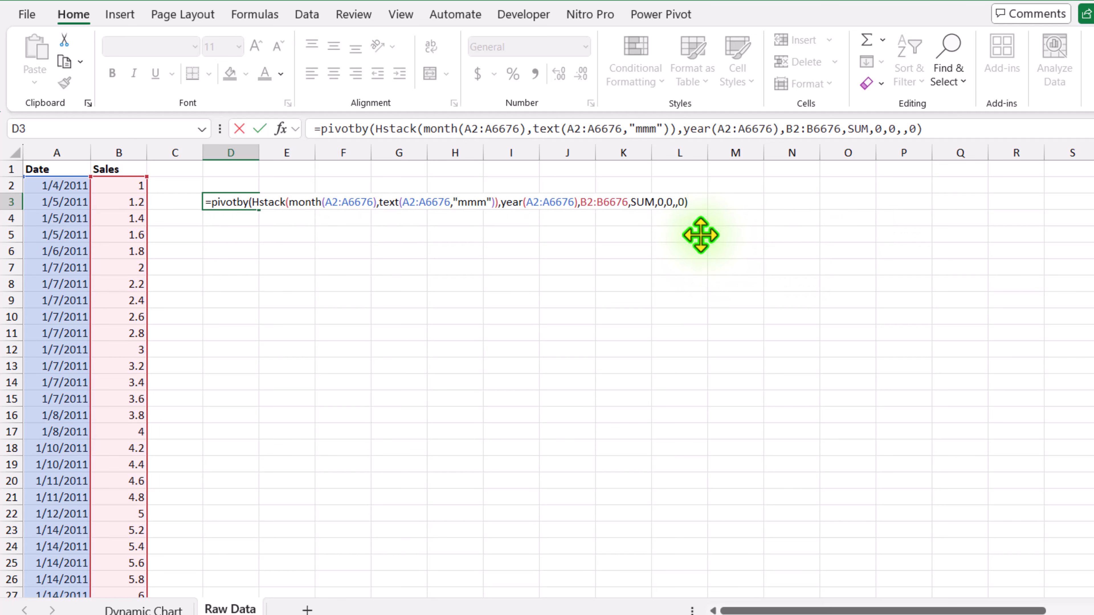
Commit the PIVOTBY formula in D3 and wrap it in DROP, skipping the rows argument and dropping 1 column
key(Return)
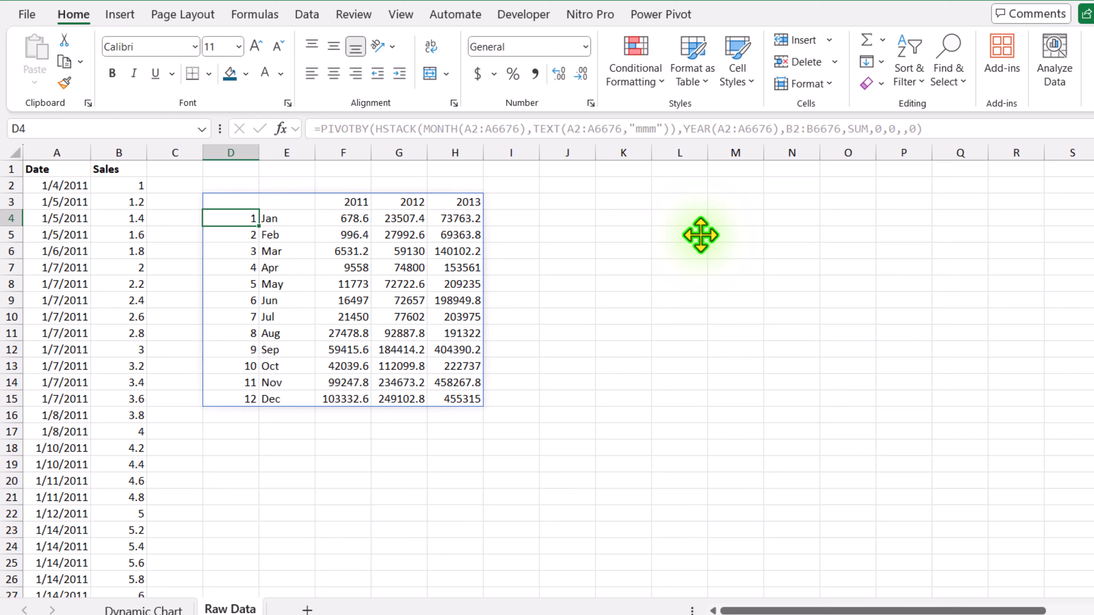
key(Up)
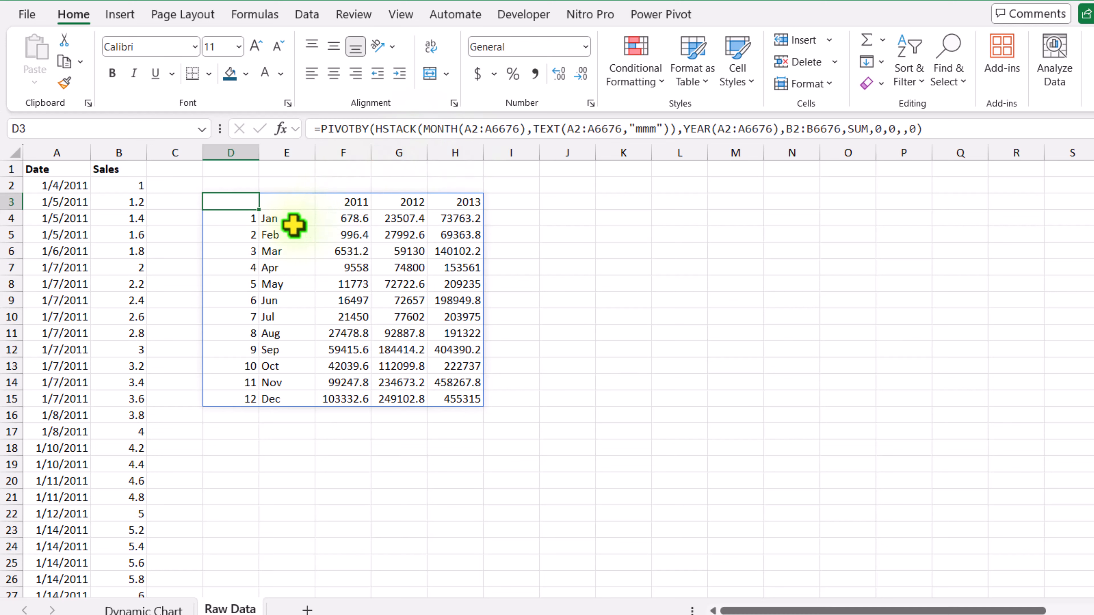
click(322, 131)
text(drop)
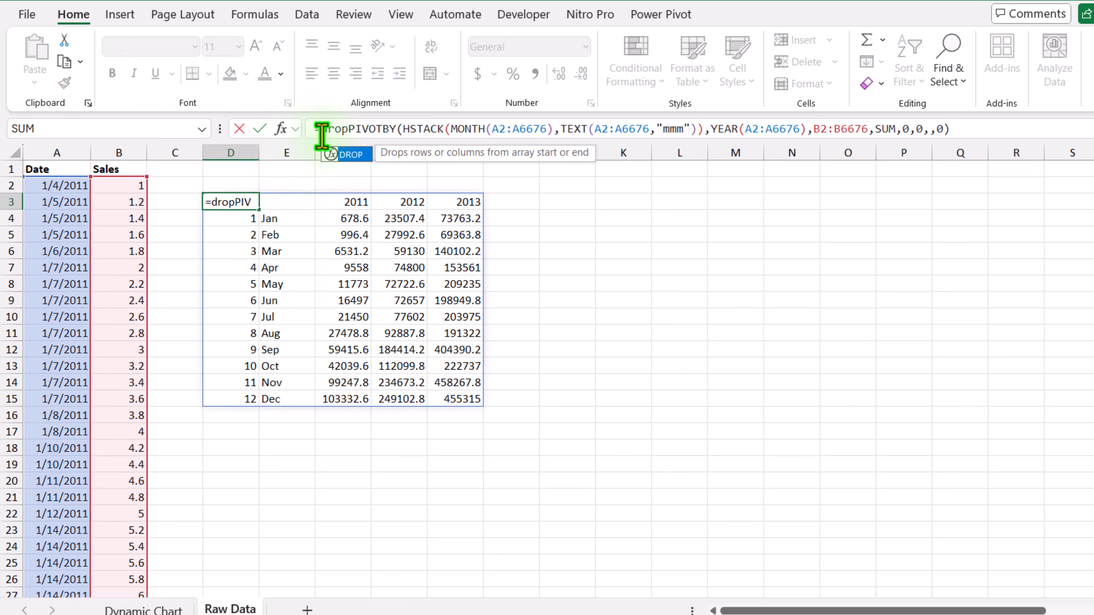
text(()
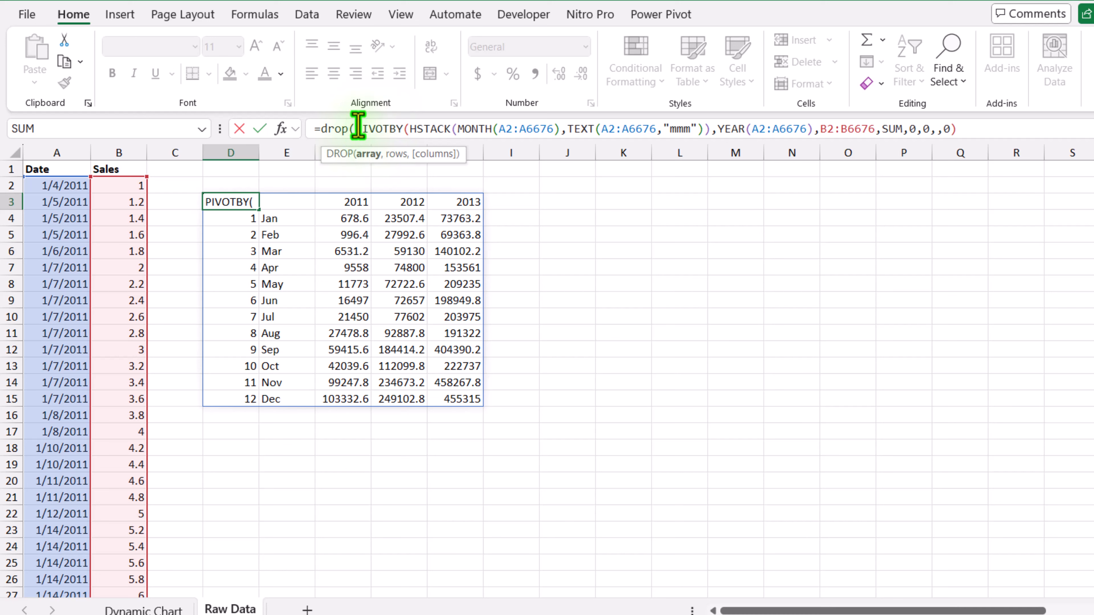
drag(358, 128, 984, 129)
click(983, 128)
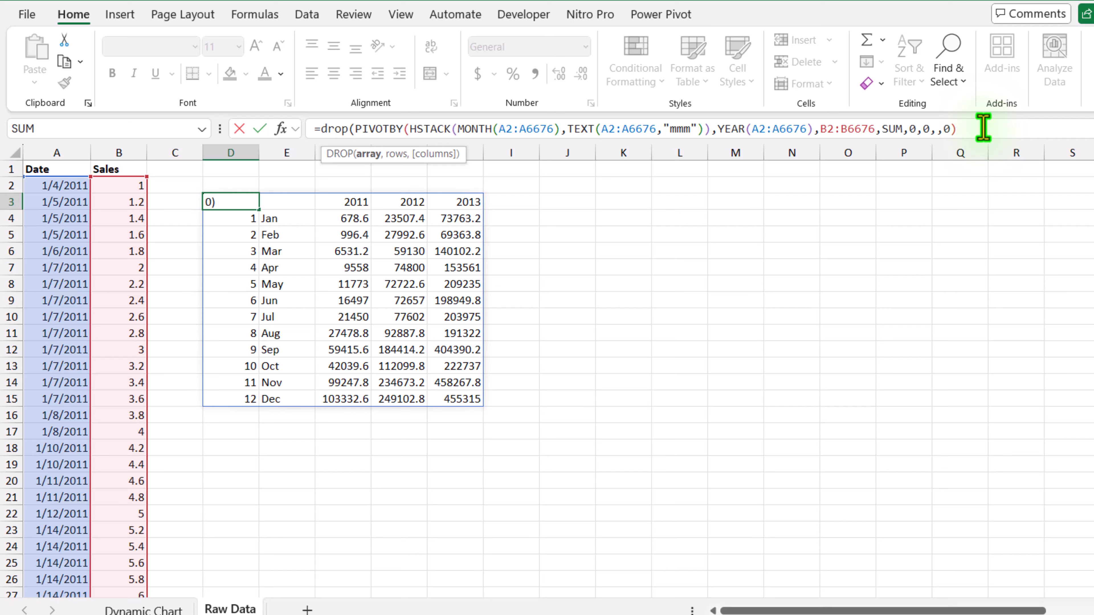
text(,,)
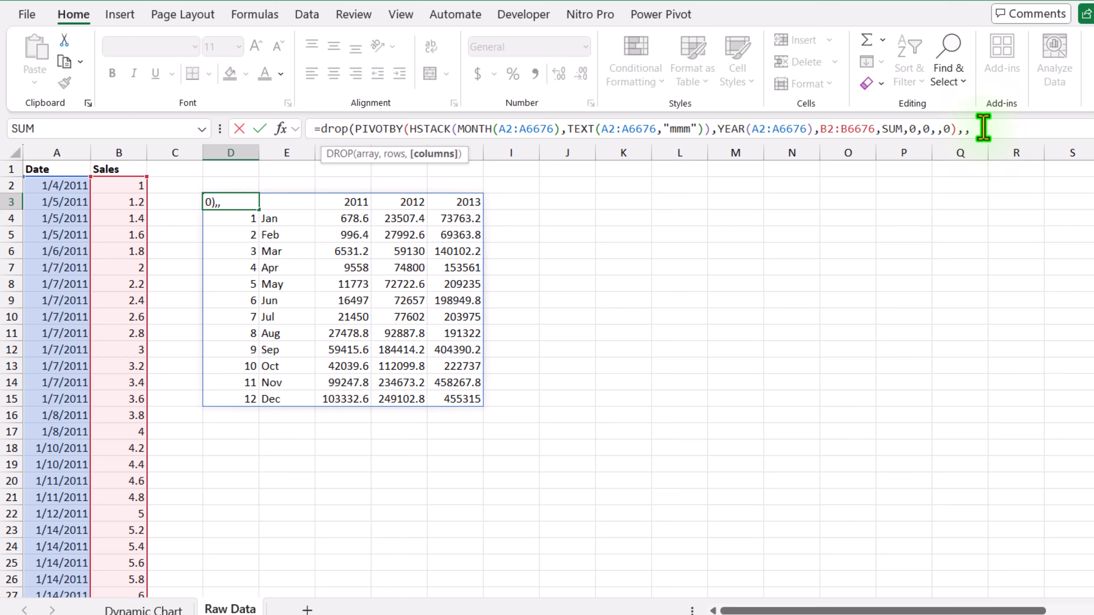
text(1))
key(Return)
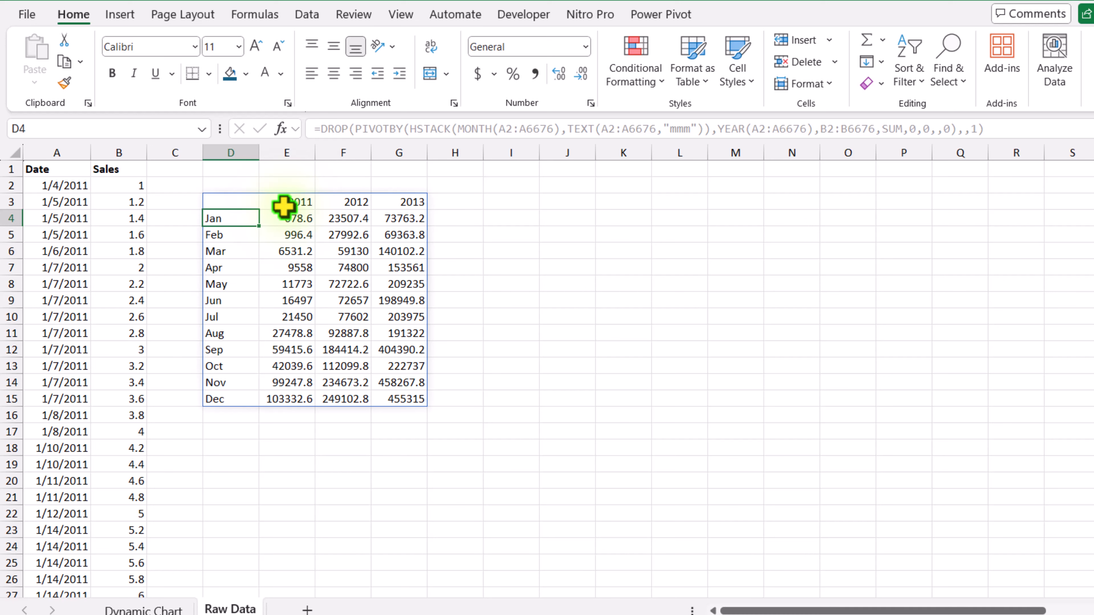
Append &"" to YEAR(A2:A6676) in the D3 formula to turn the year headers into text, and highlight the year and month labels
click(232, 204)
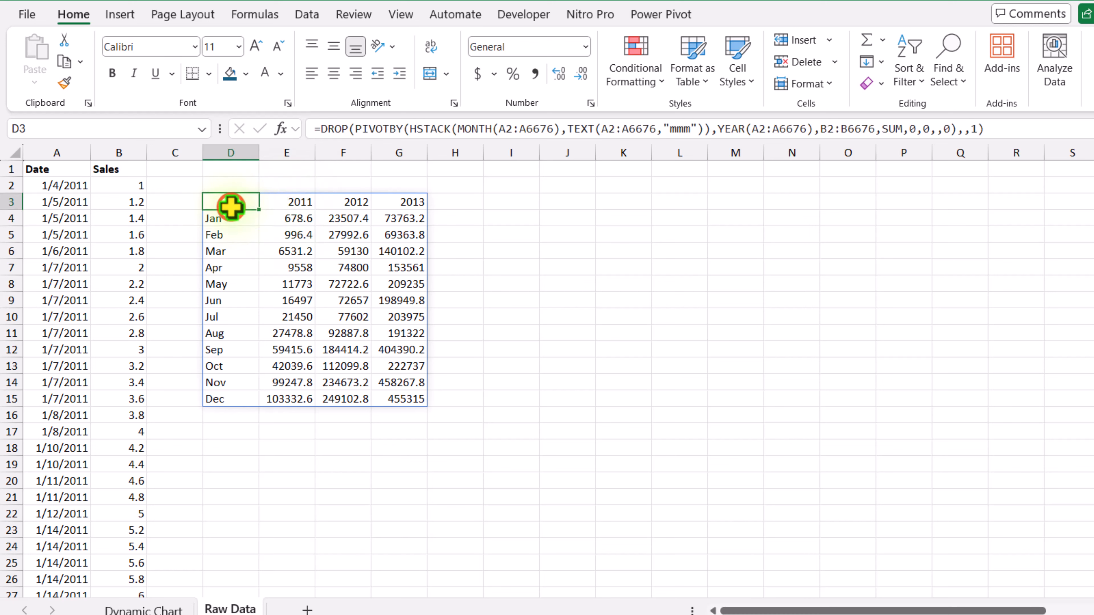
click(813, 130)
text(&)
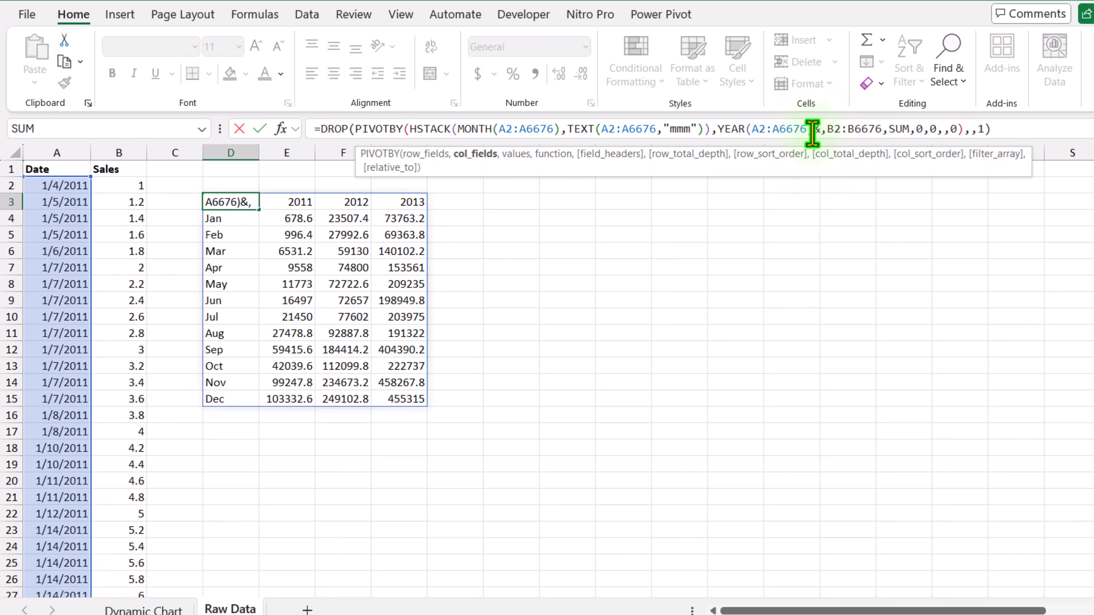
text("")
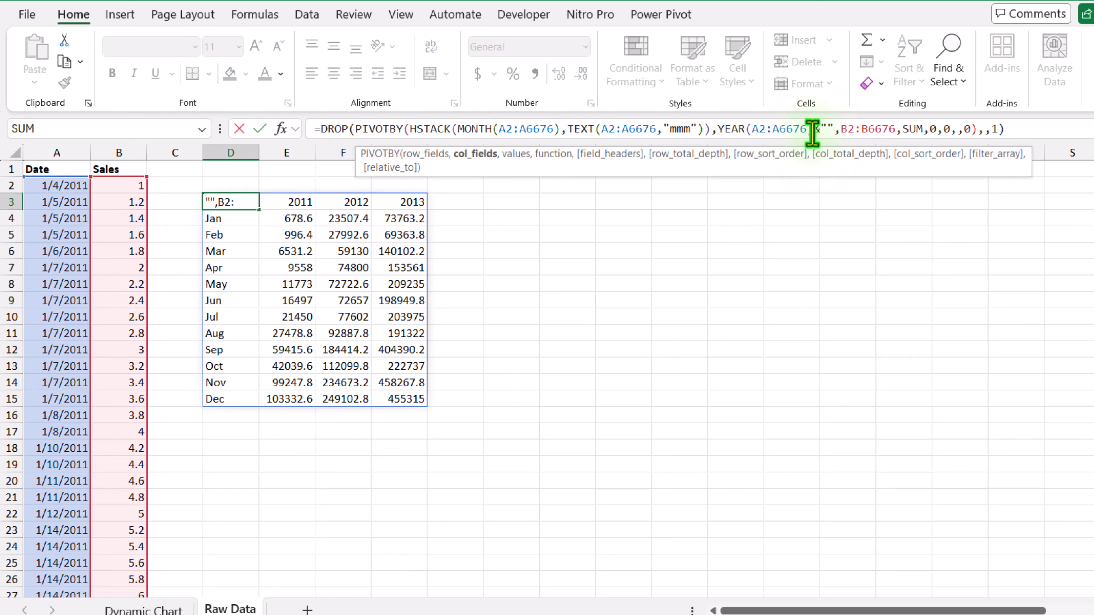
key(Return)
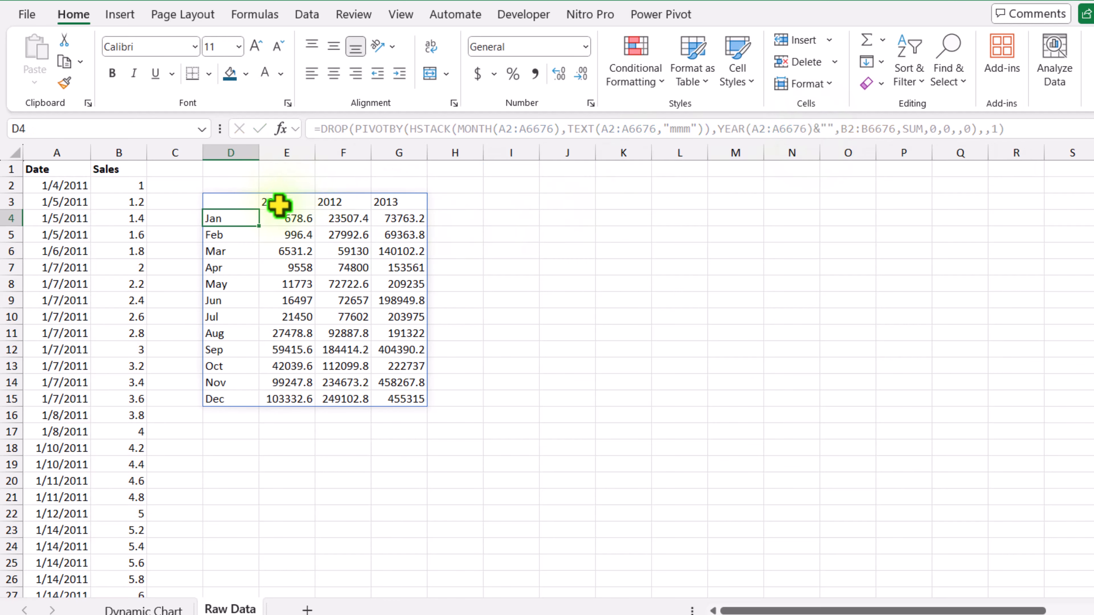
drag(278, 205, 390, 203)
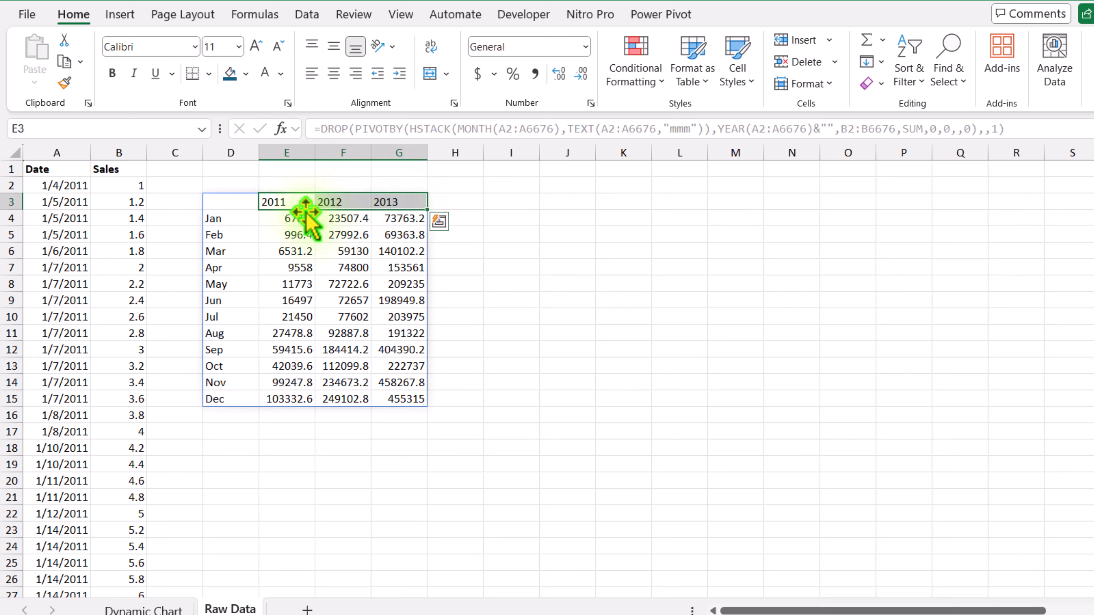
drag(224, 225, 237, 408)
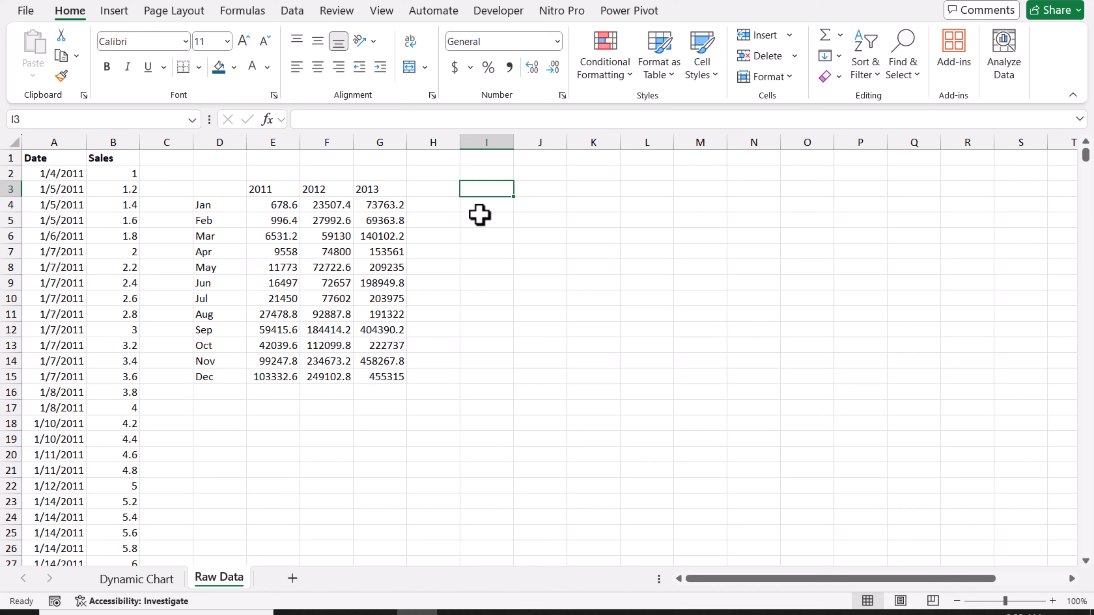
Try an EOMONTH formula in I3 on the dates A2:A9 with 0 months
text(=)
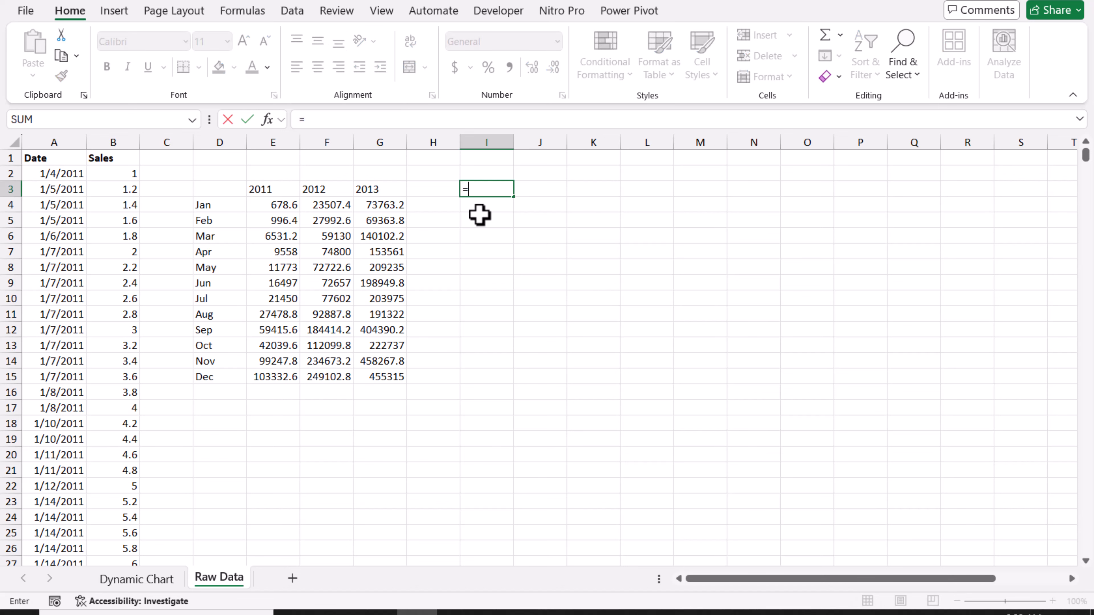
text(eo)
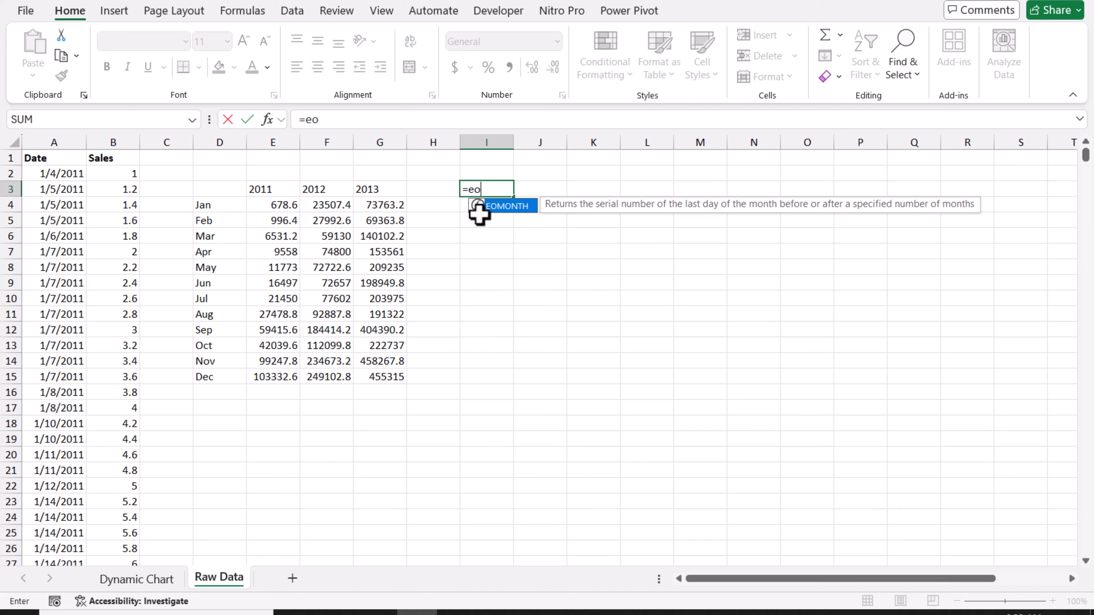
double_click(507, 206)
drag(74, 174, 71, 279)
text(,)
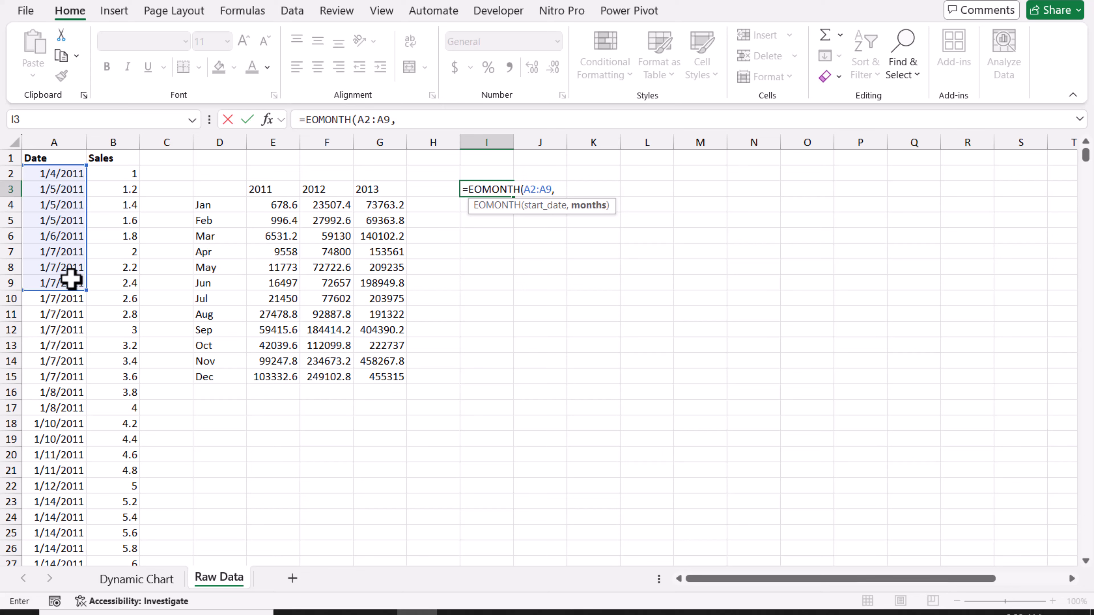
text(0))
key(Return)
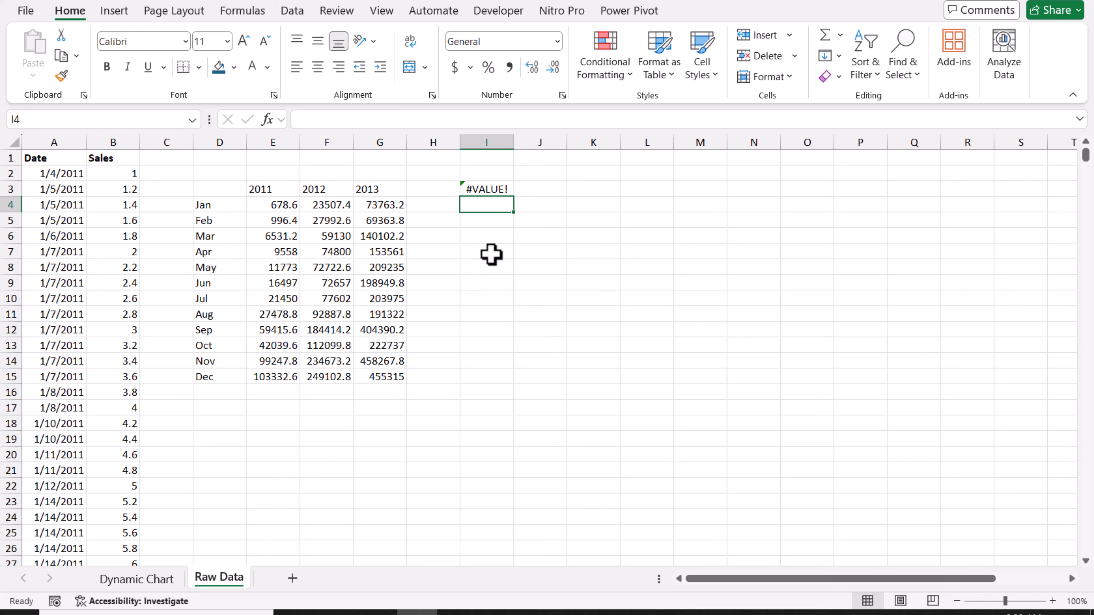
Add a plus sign before A2:A9 in the I3 EOMONTH formula, and clear the test formula from I3
click(477, 188)
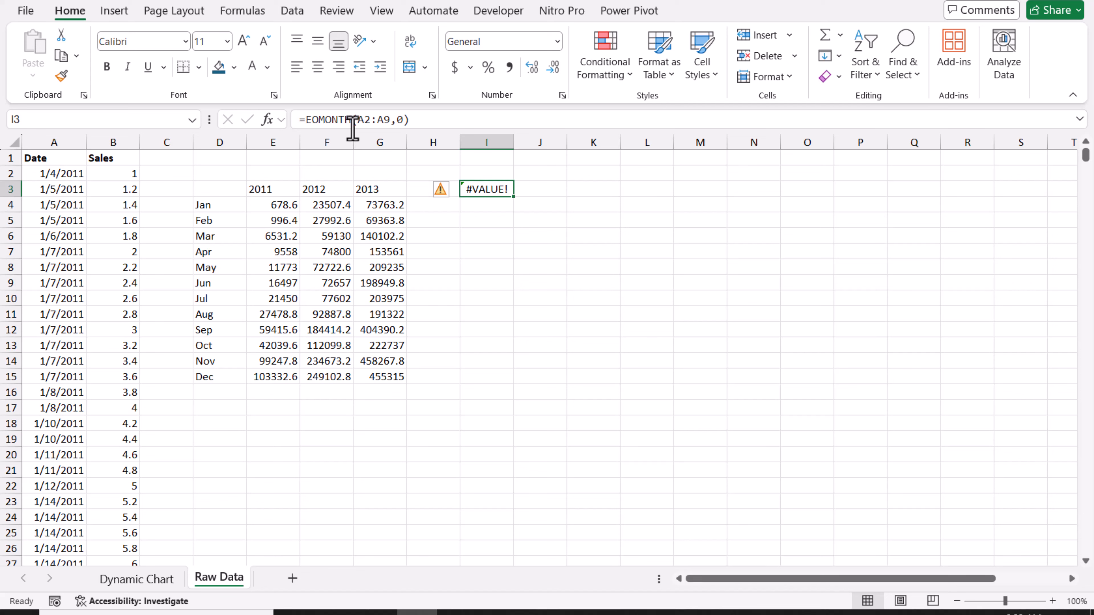
click(359, 121)
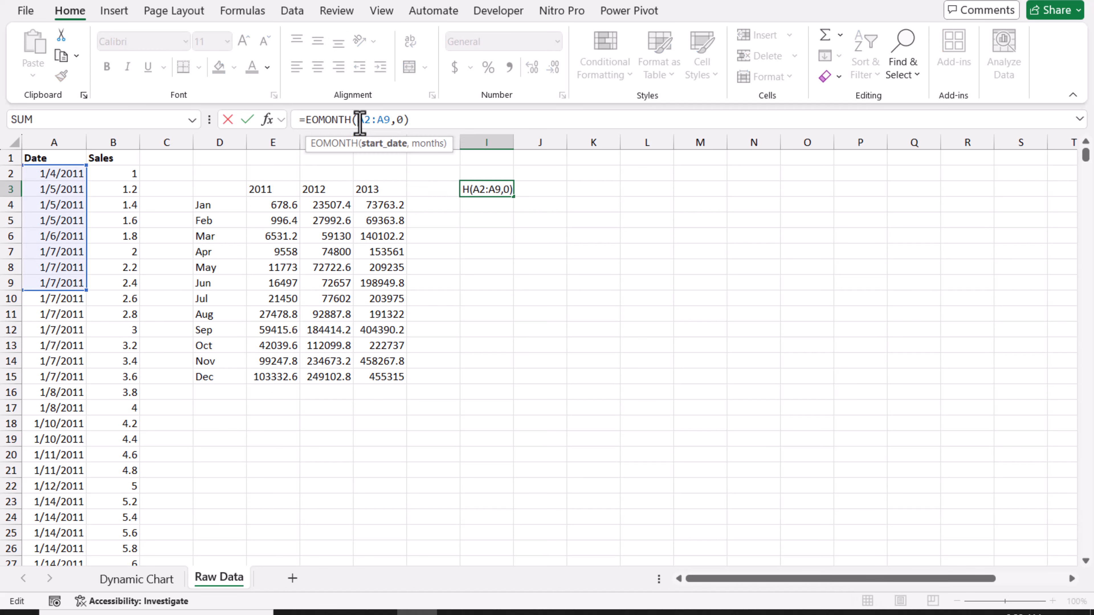
text(+)
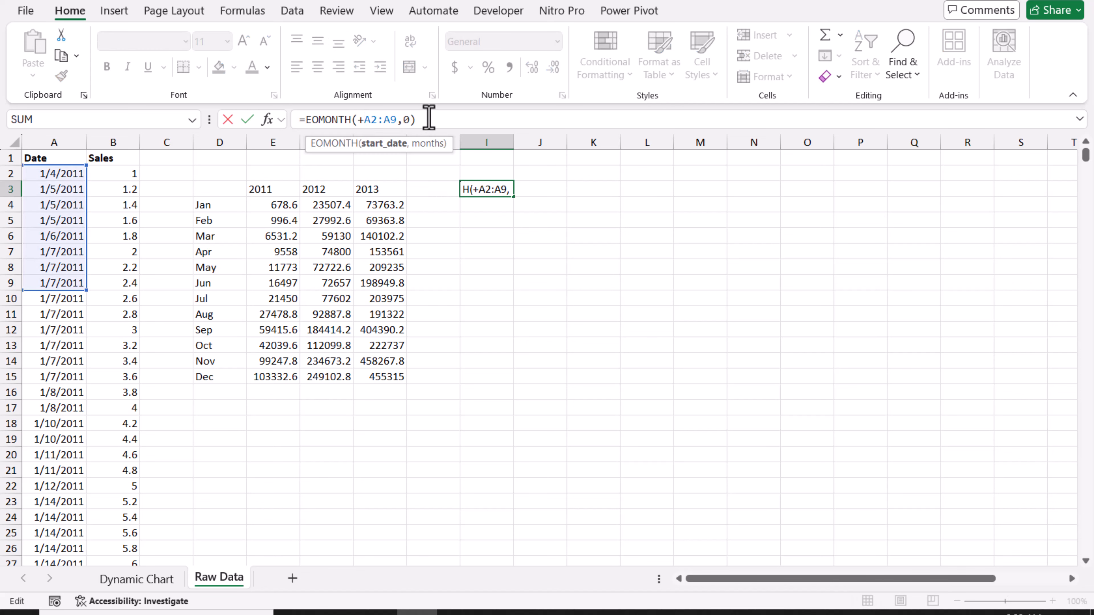
key(Return)
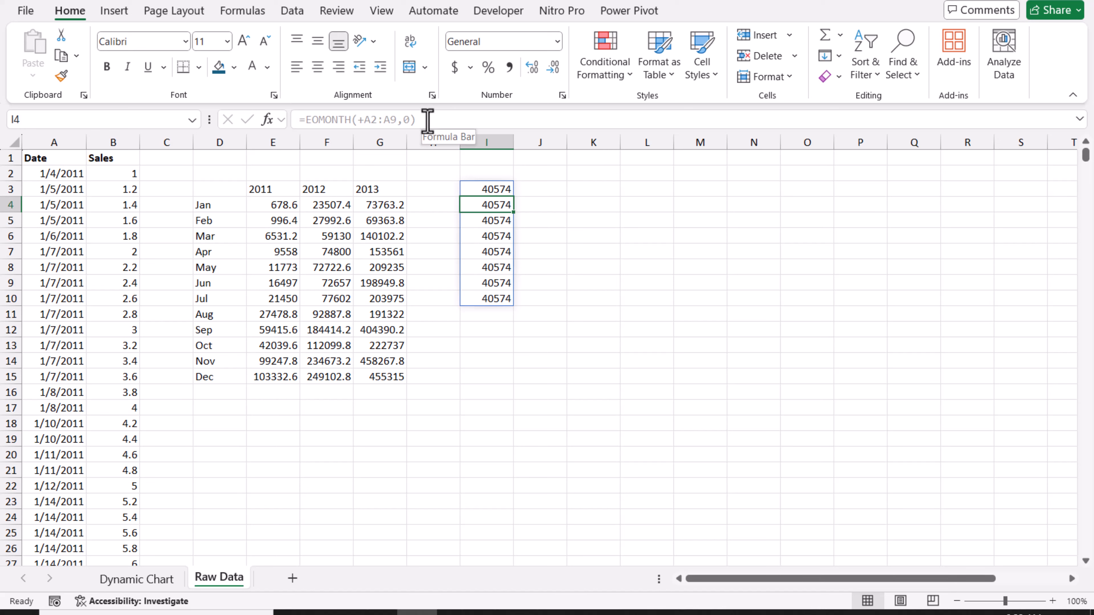
click(481, 192)
key(Delete)
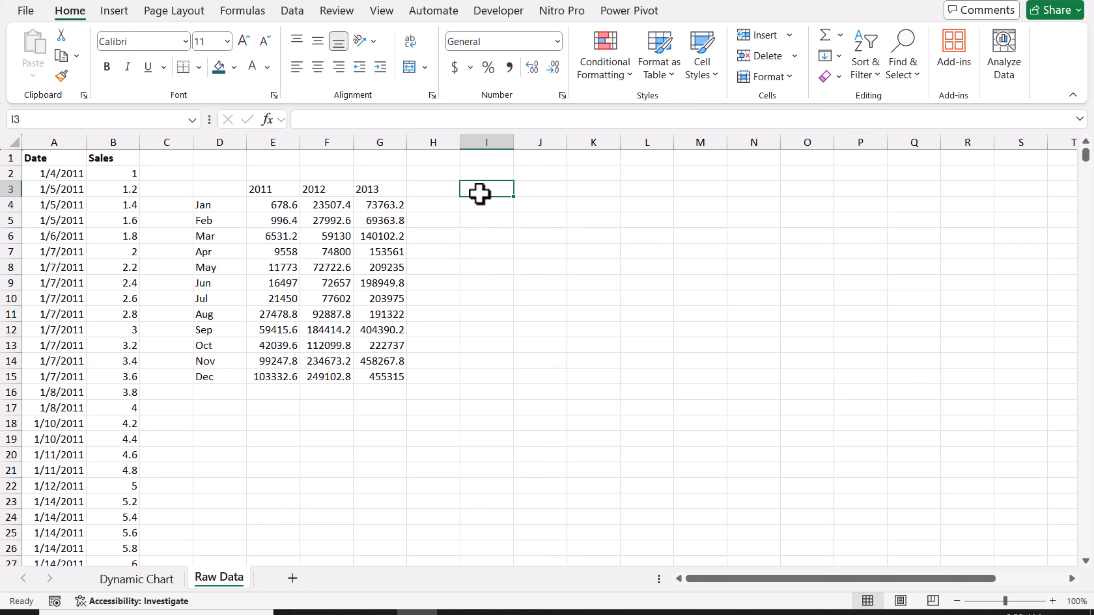
Start a PIVOTBY formula in I3 whose row fields are an HSTACK with EOMONTH(+A2:A6676,0) as the first array
text(=pi)
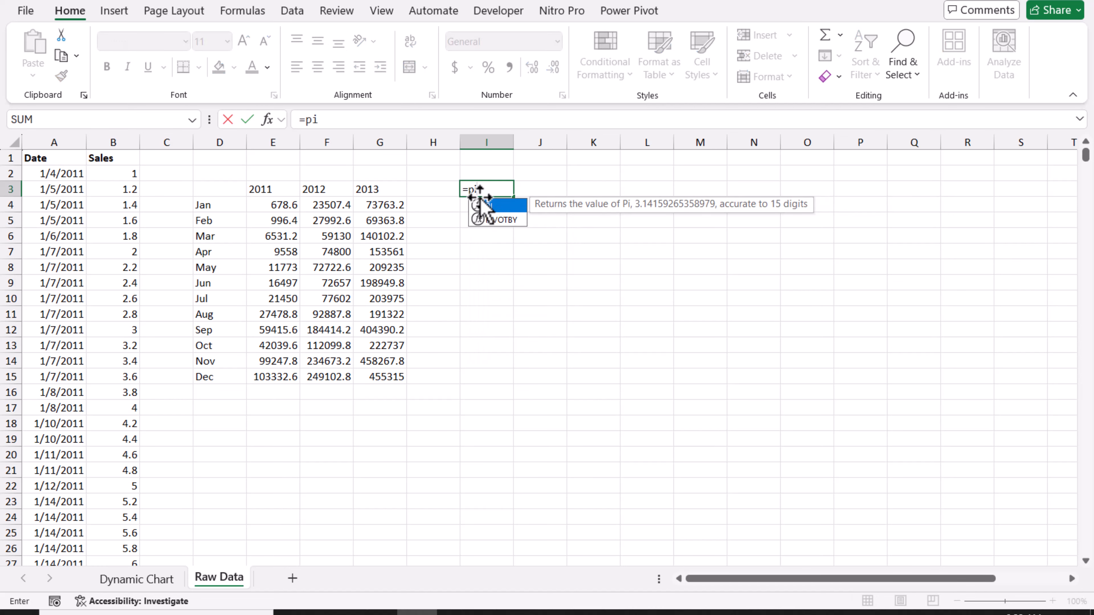
double_click(490, 219)
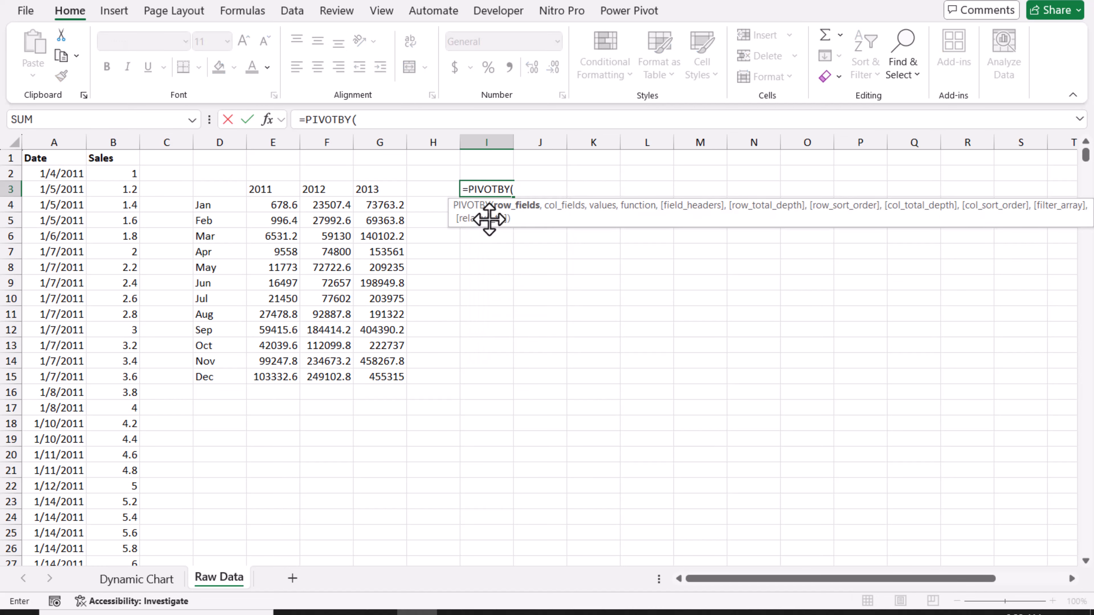
text(Hstack()
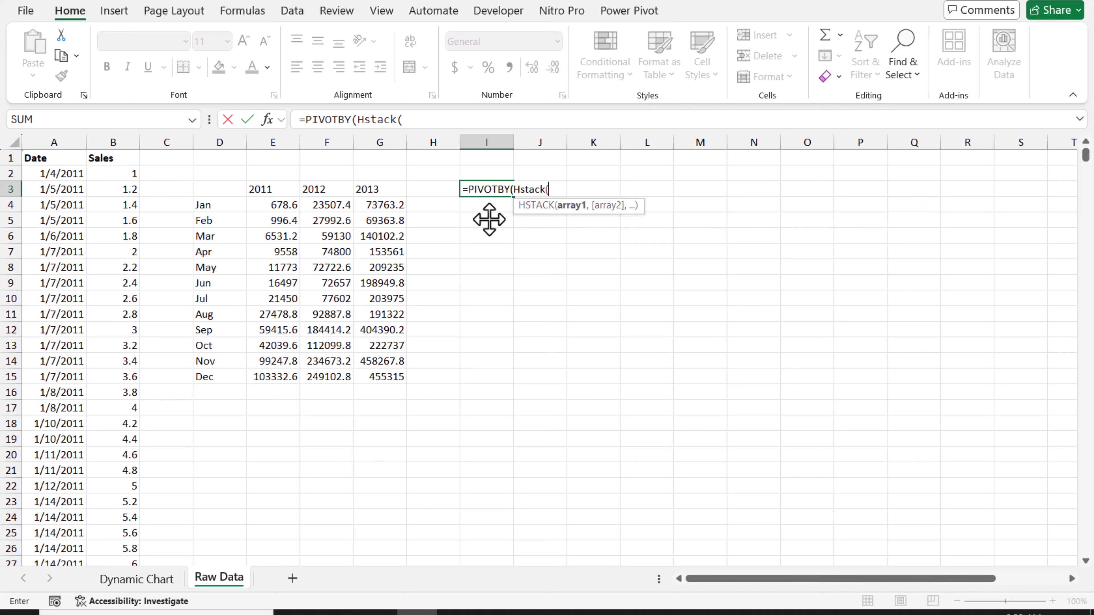
text(Eo)
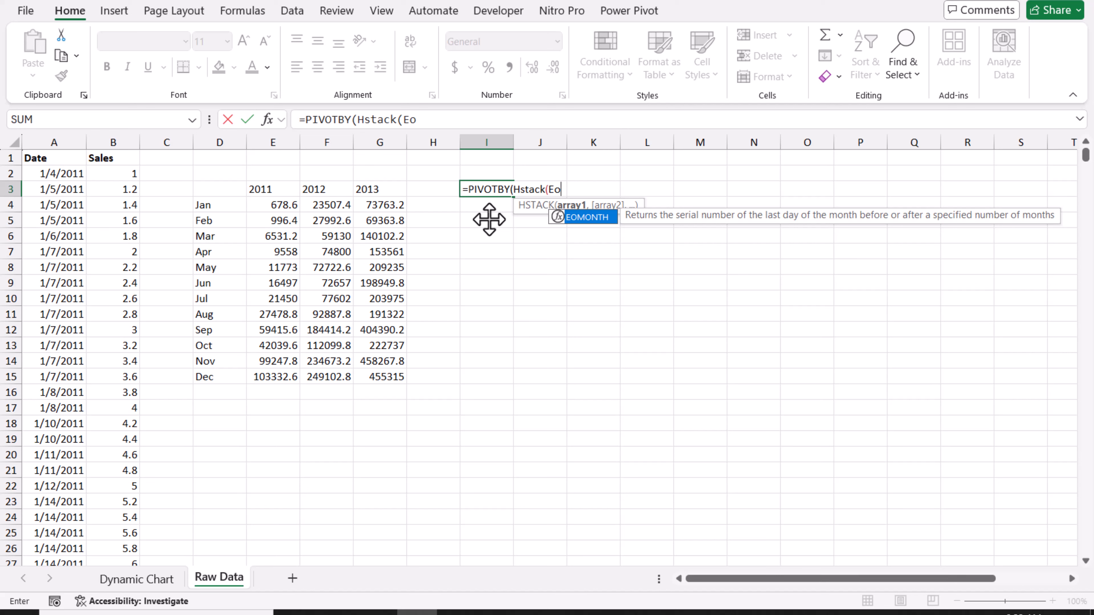
text(month()
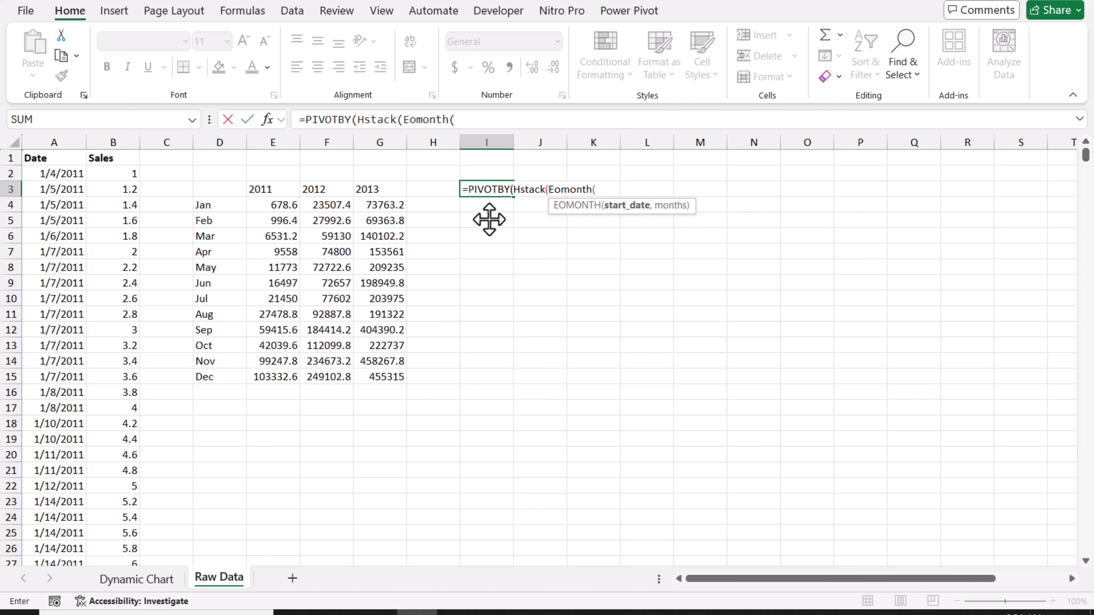
text(+)
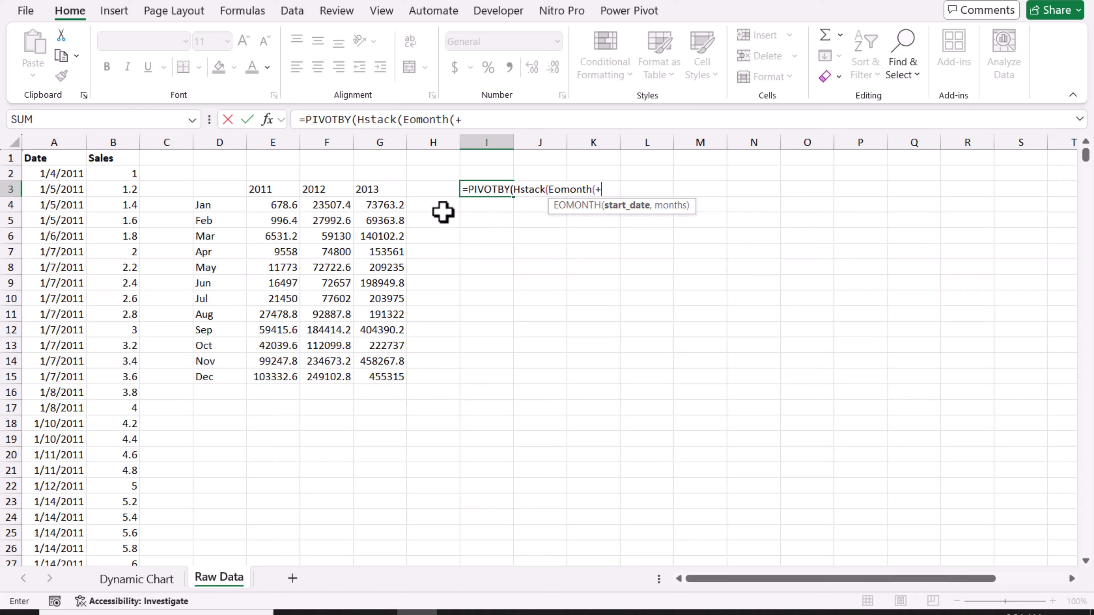
click(52, 173)
key(ctrl+shift+Down)
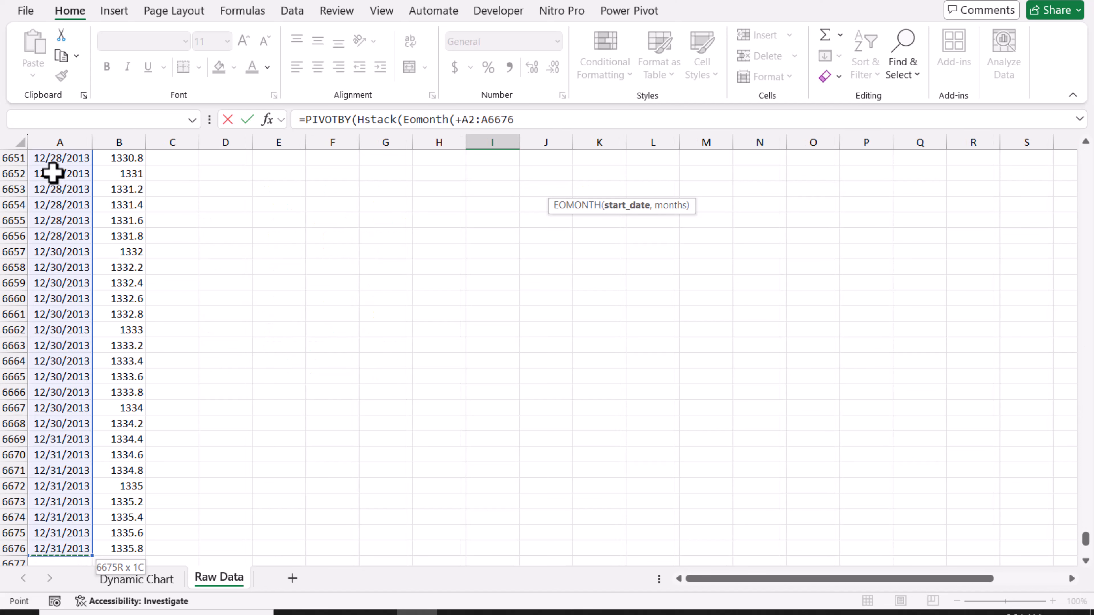
key(ctrl+BackSpace)
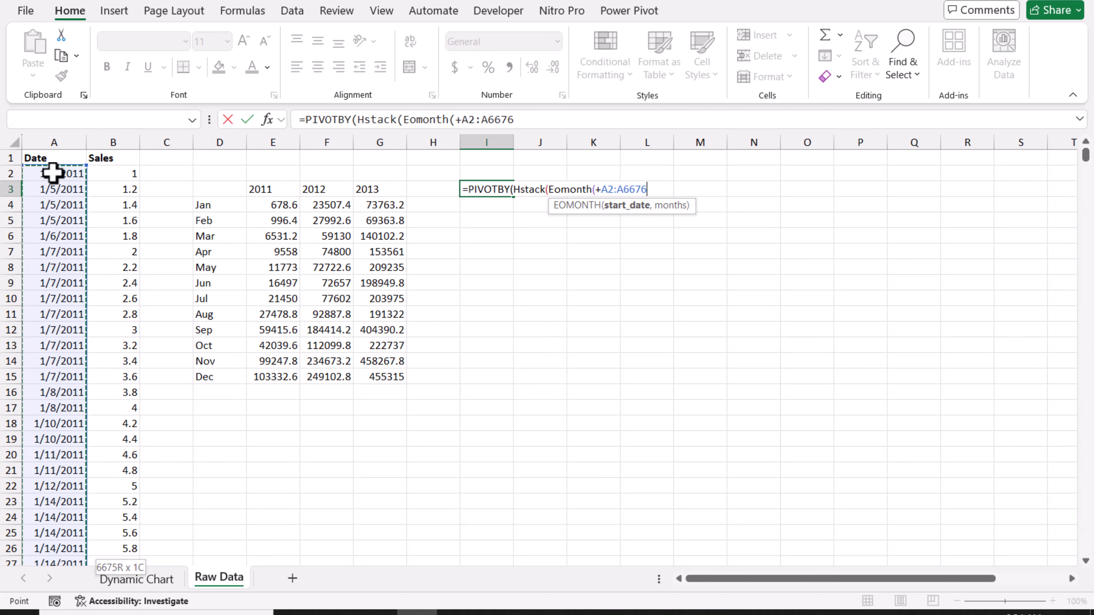
text(,)
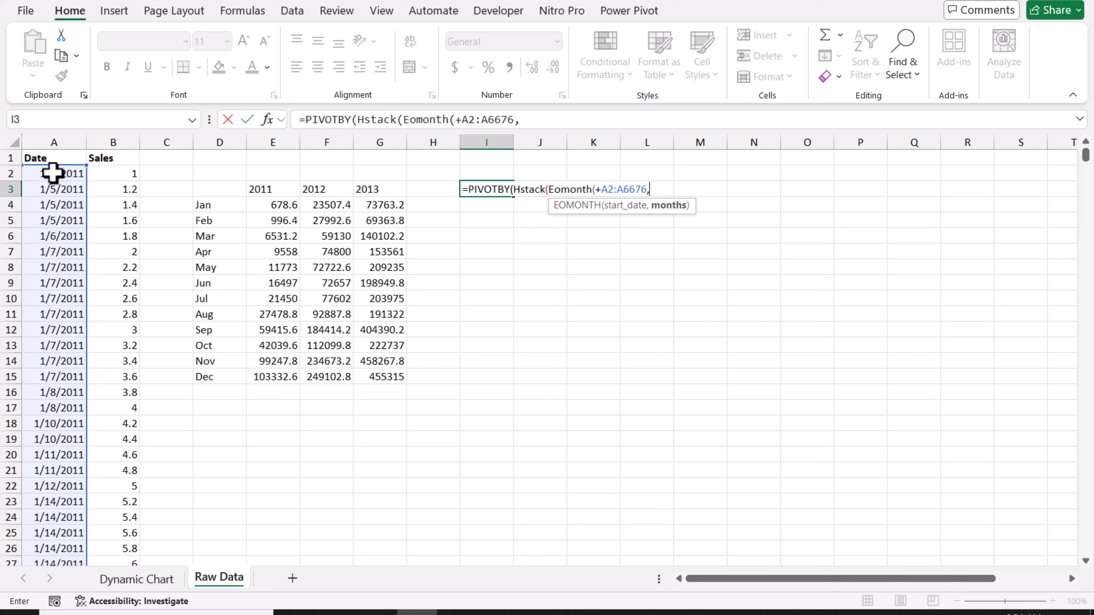
text(0))
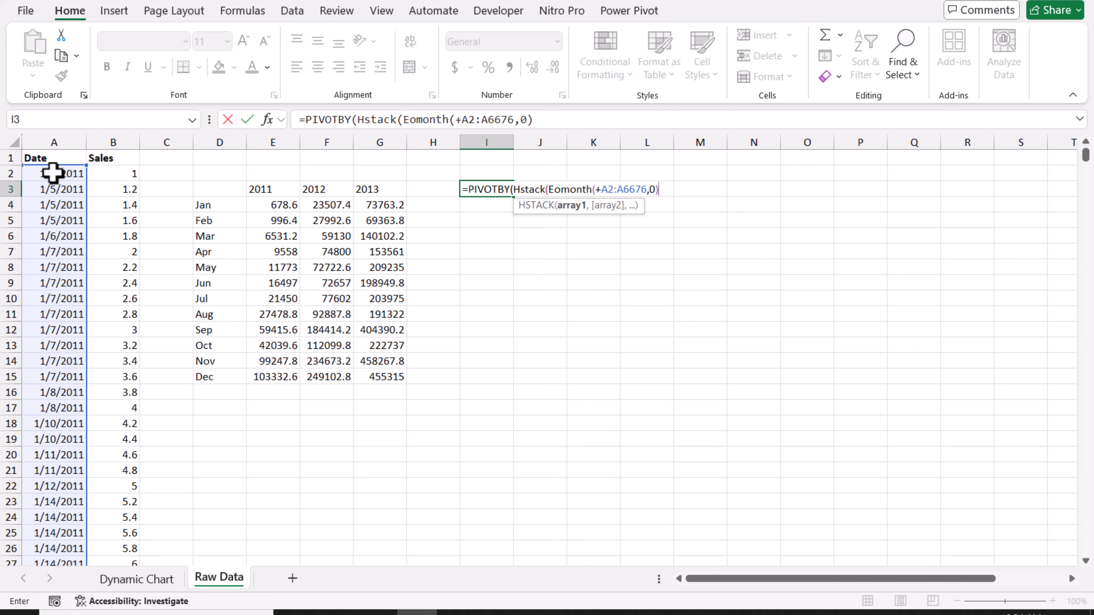
Add TEXT(A2:A6676,"MMM-YYYY") as the second HSTACK array in the I3 formula and close the HSTACK
text(,)
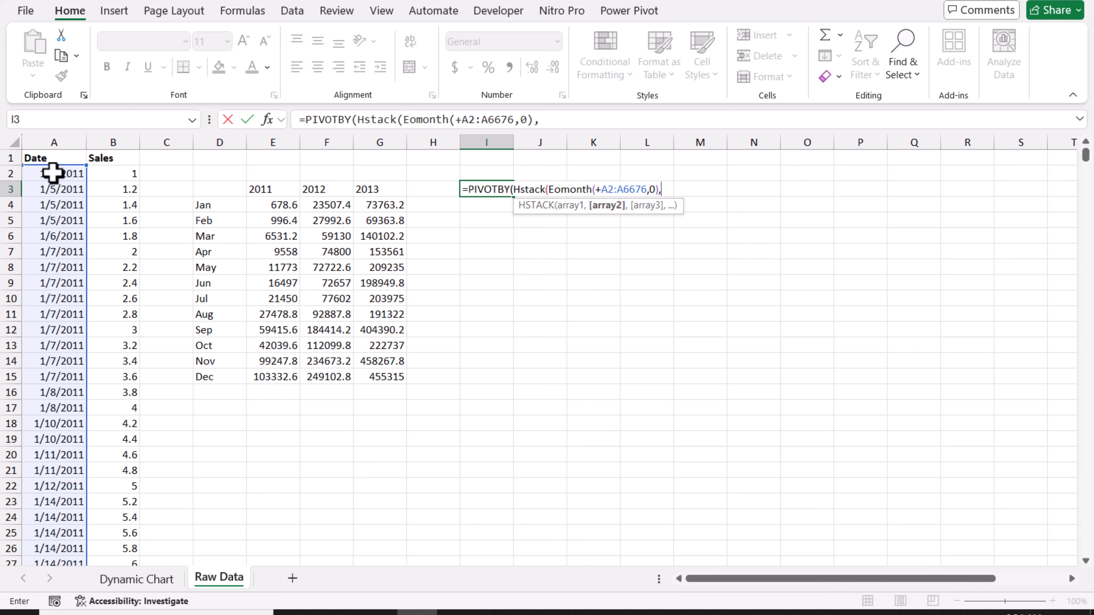
text(text()
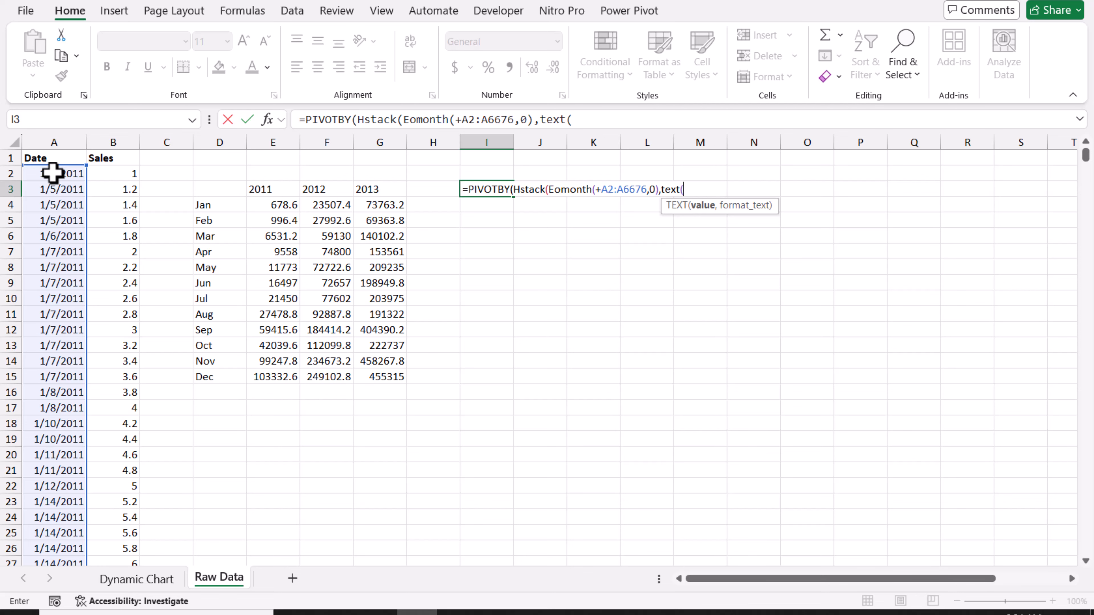
click(52, 173)
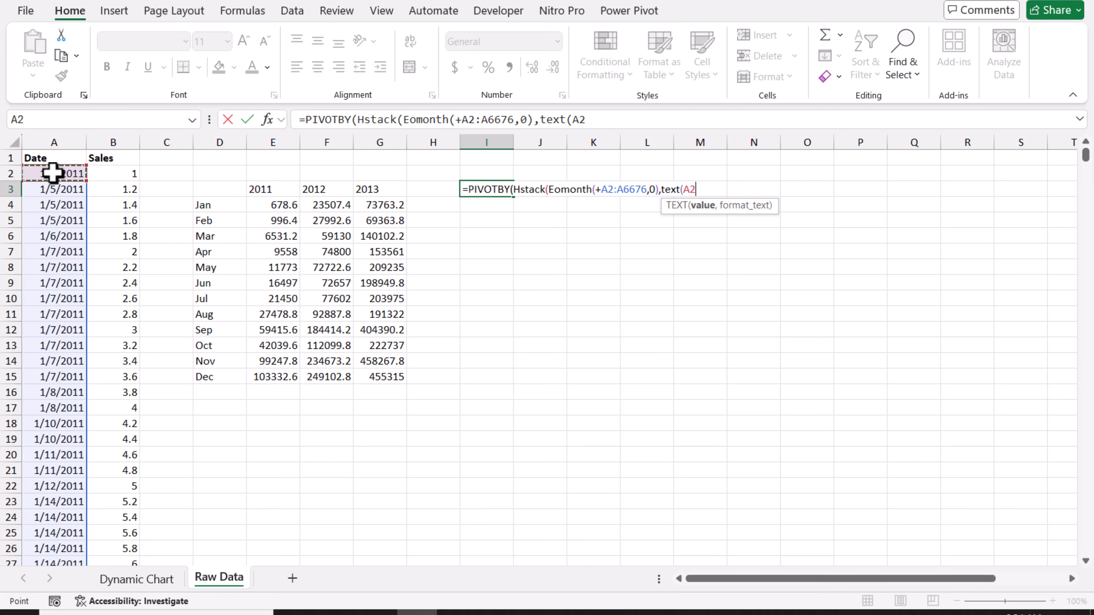
key(ctrl+shift+Down)
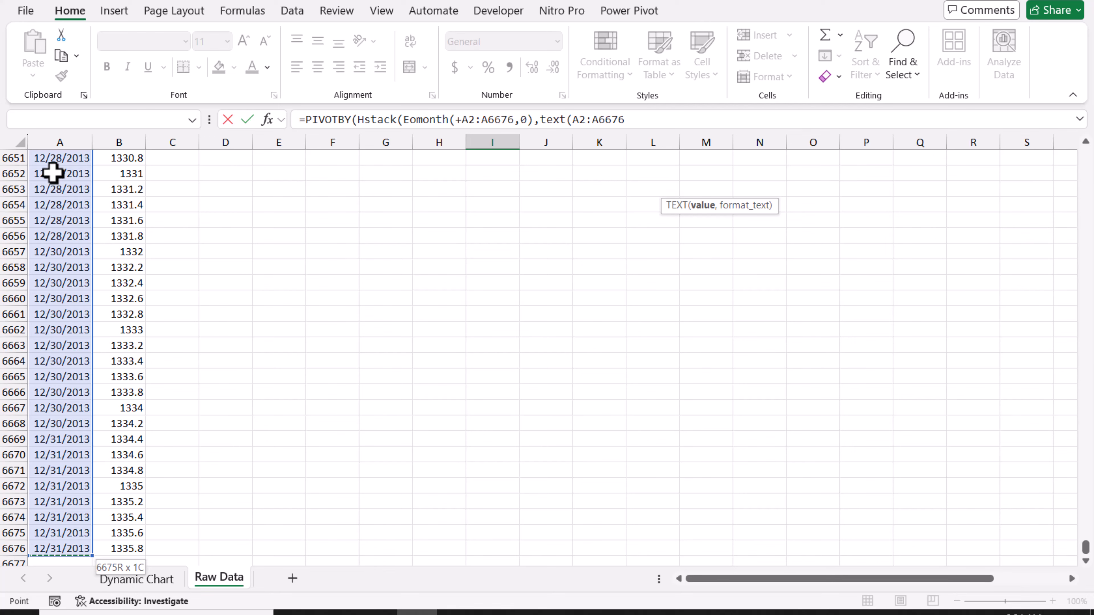
key(ctrl+BackSpace)
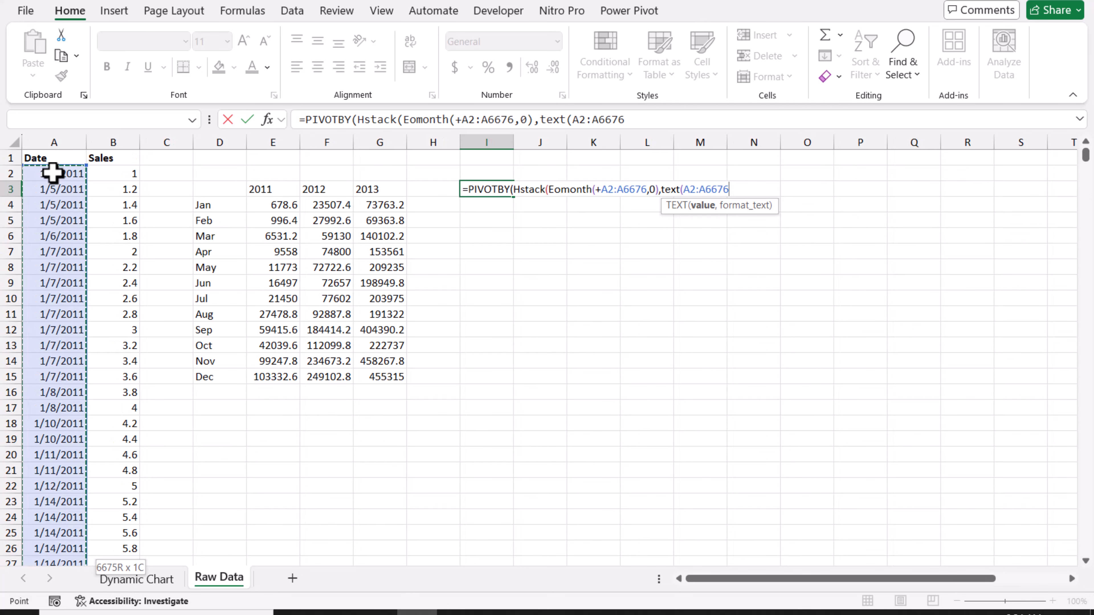
text(,)
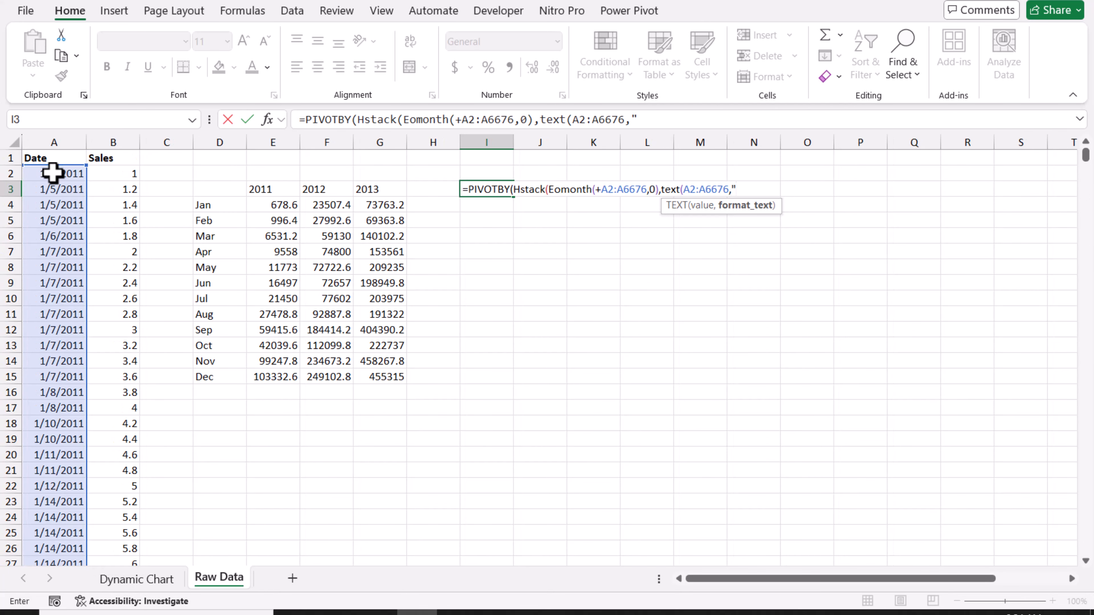
text("MMM-YYYY")
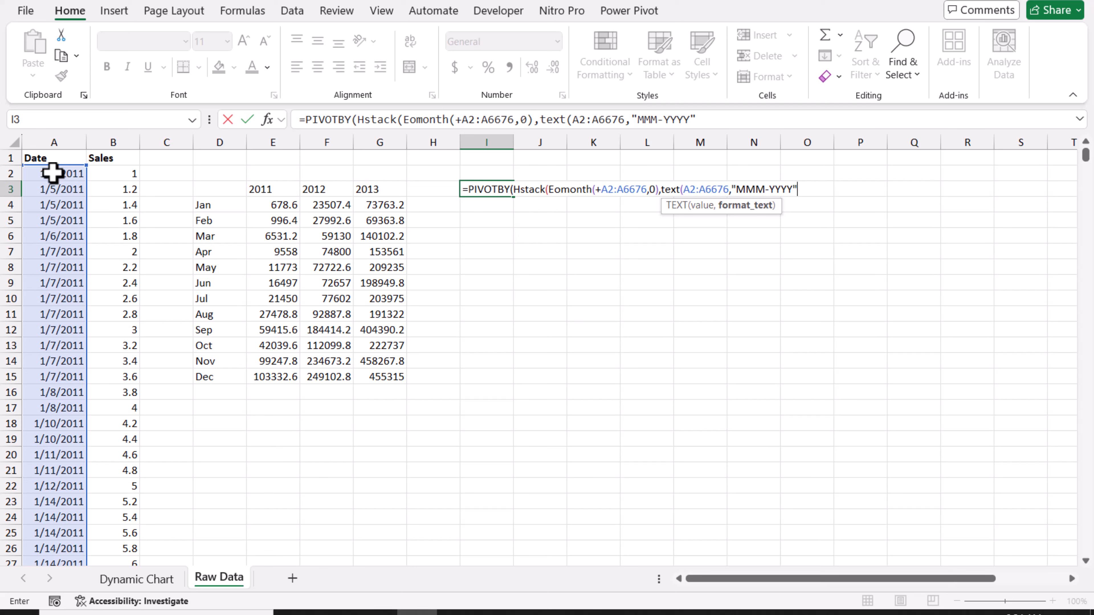
text())
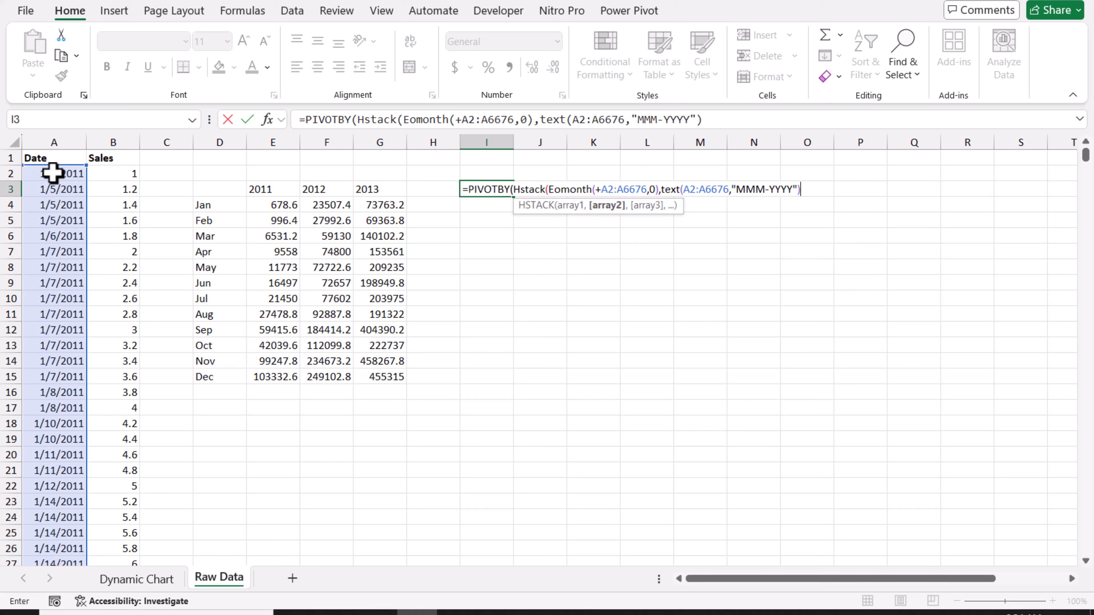
text())
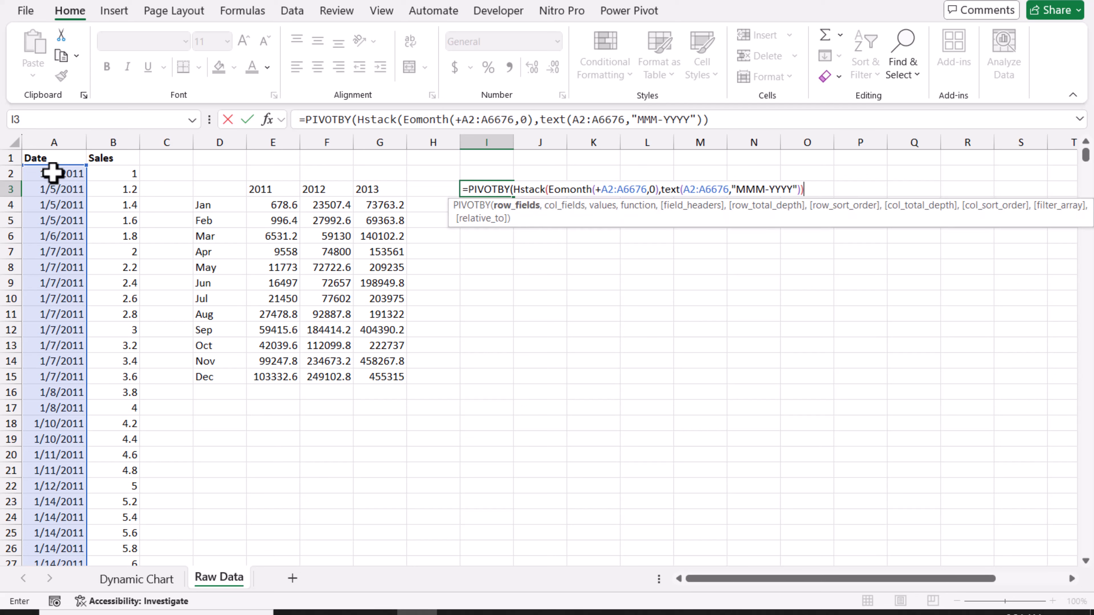
Leave the PIVOTBY column fields empty, use the sales in B2:B6676 as values, and choose SUM as the function
text(,)
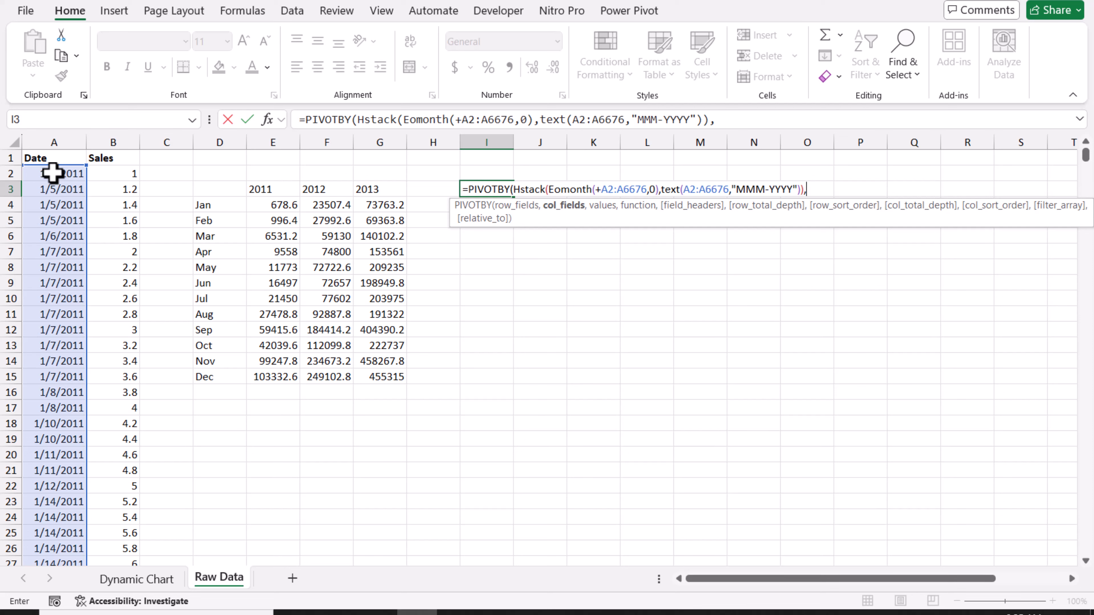
text(,)
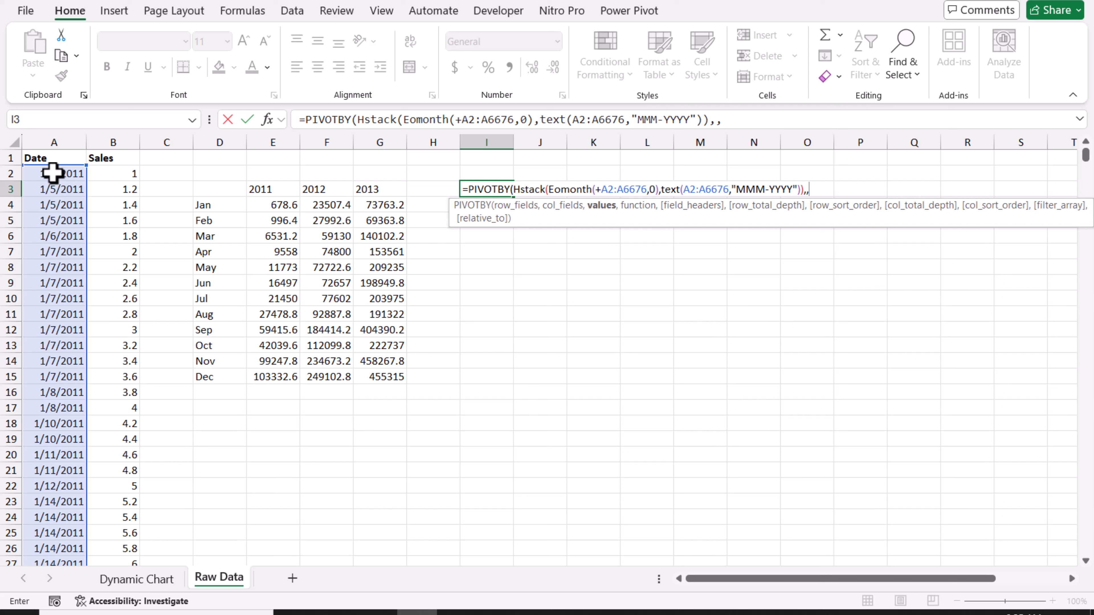
click(113, 177)
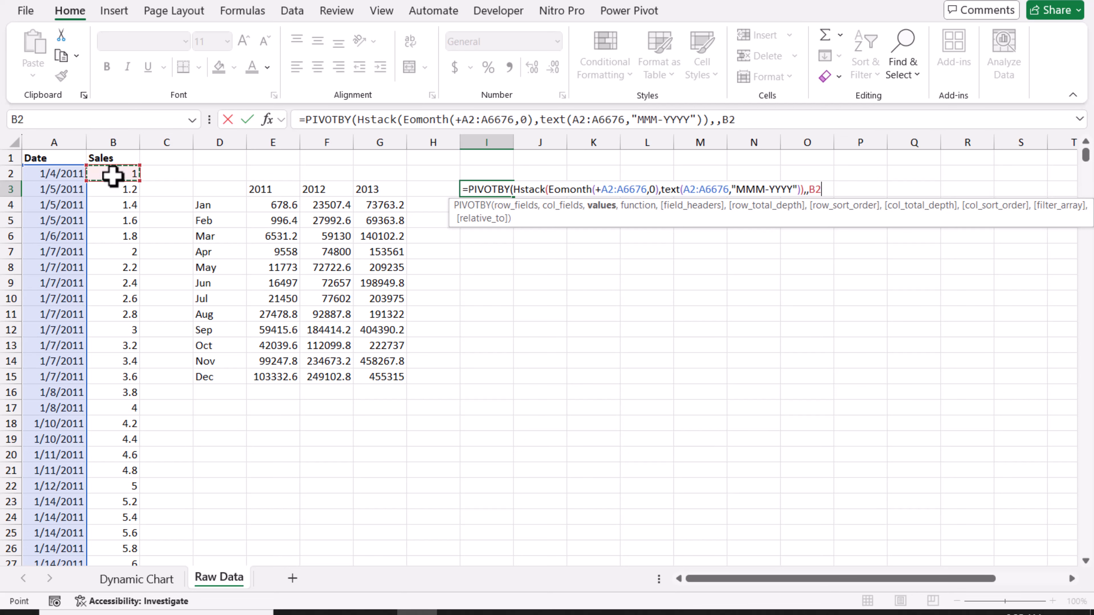
key(ctrl+shift+Down)
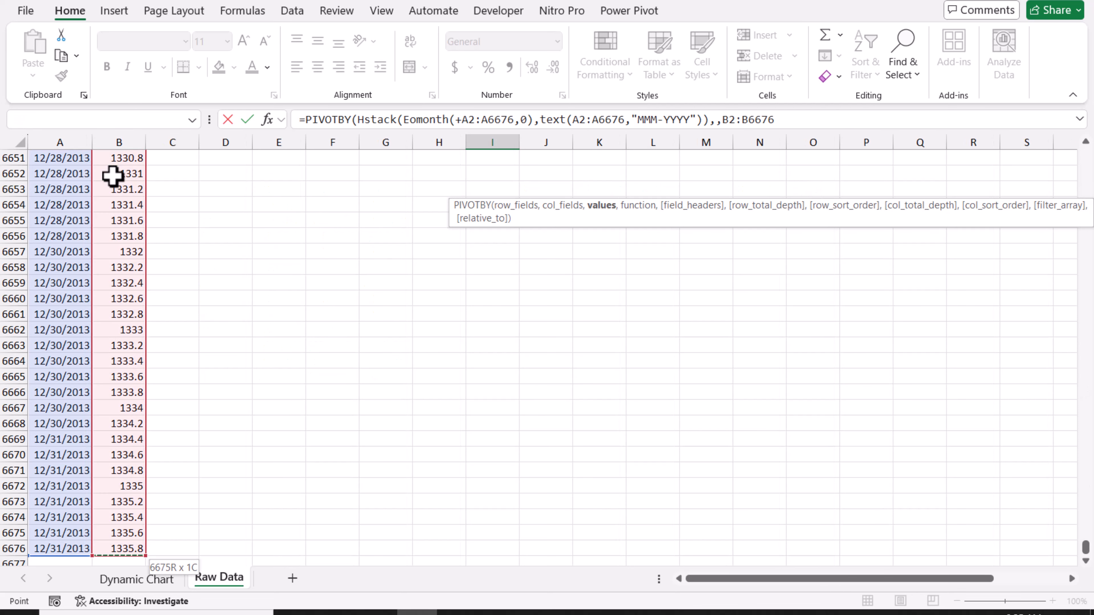
key(ctrl+BackSpace)
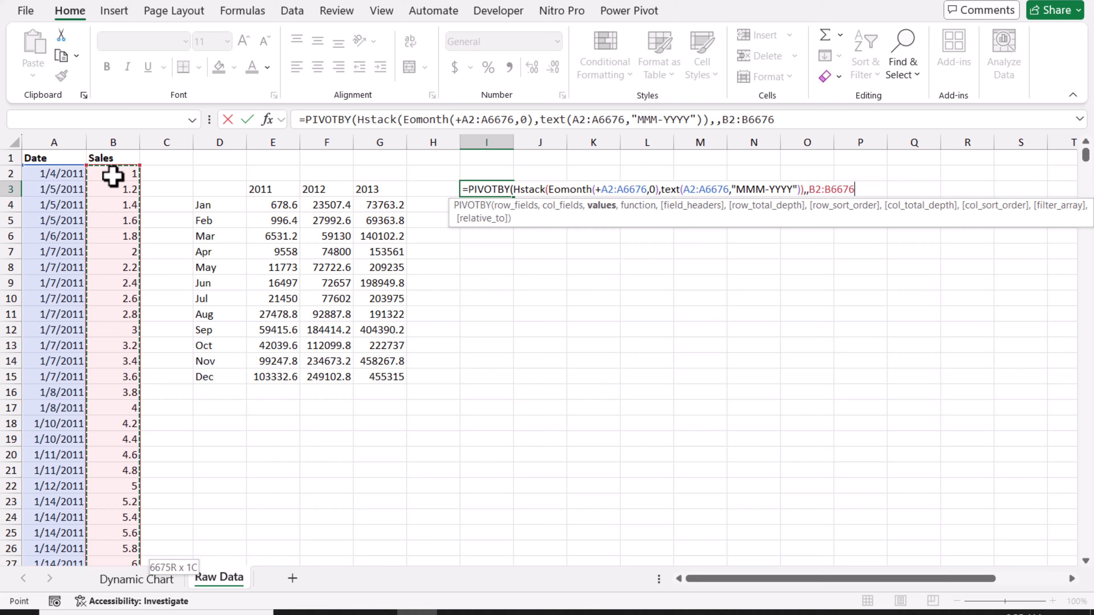
text(,)
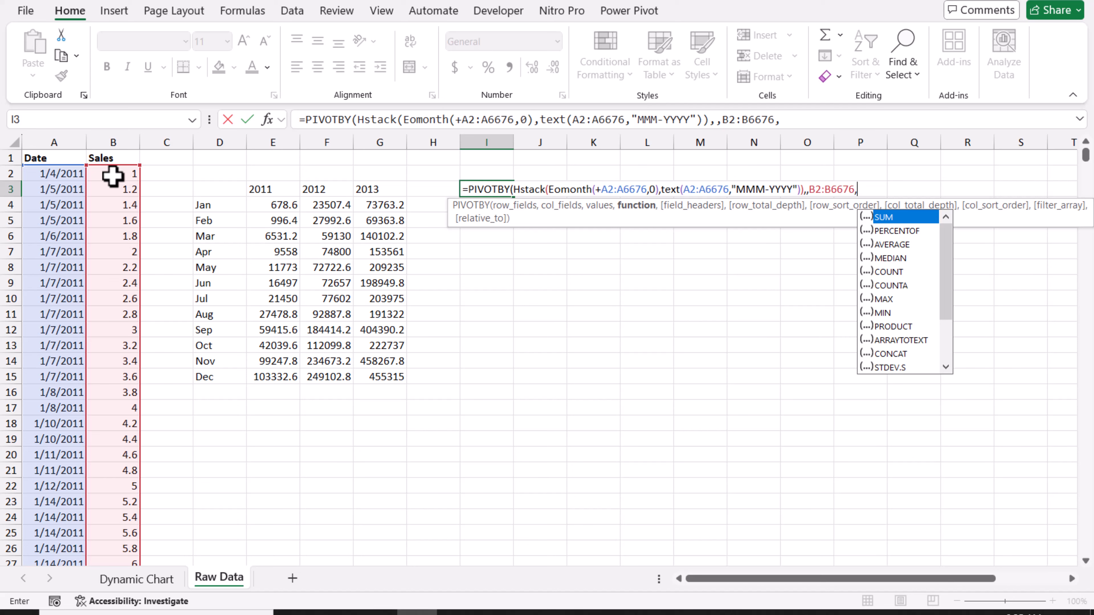
text(SUM,)
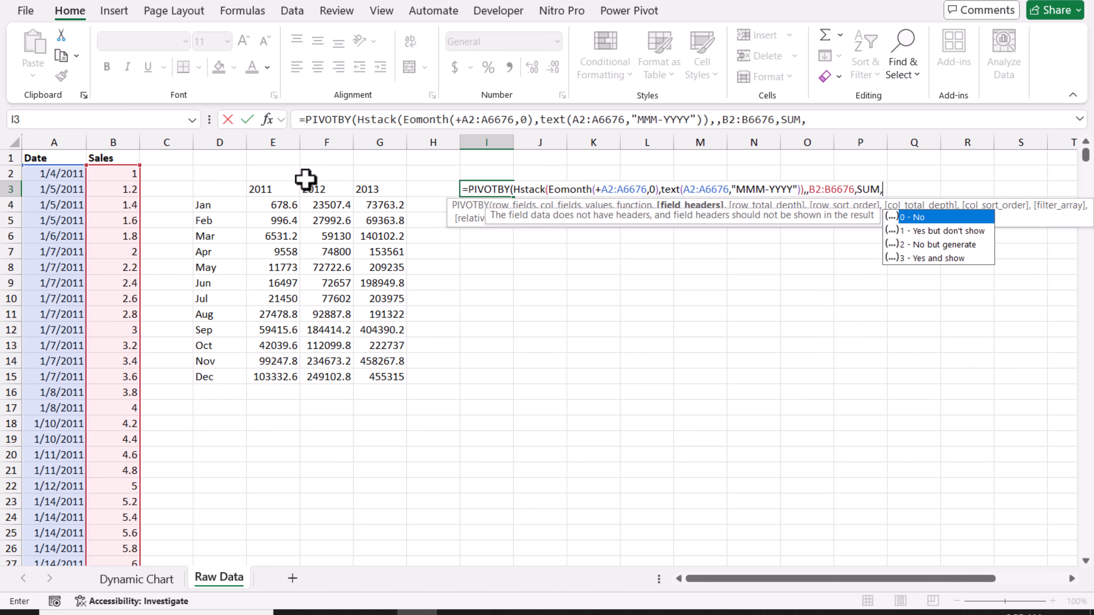
Set field headers to 0 - No and row totals to 0 - No totals, finish the formula, and highlight the first month labels and date serials
double_click(933, 216)
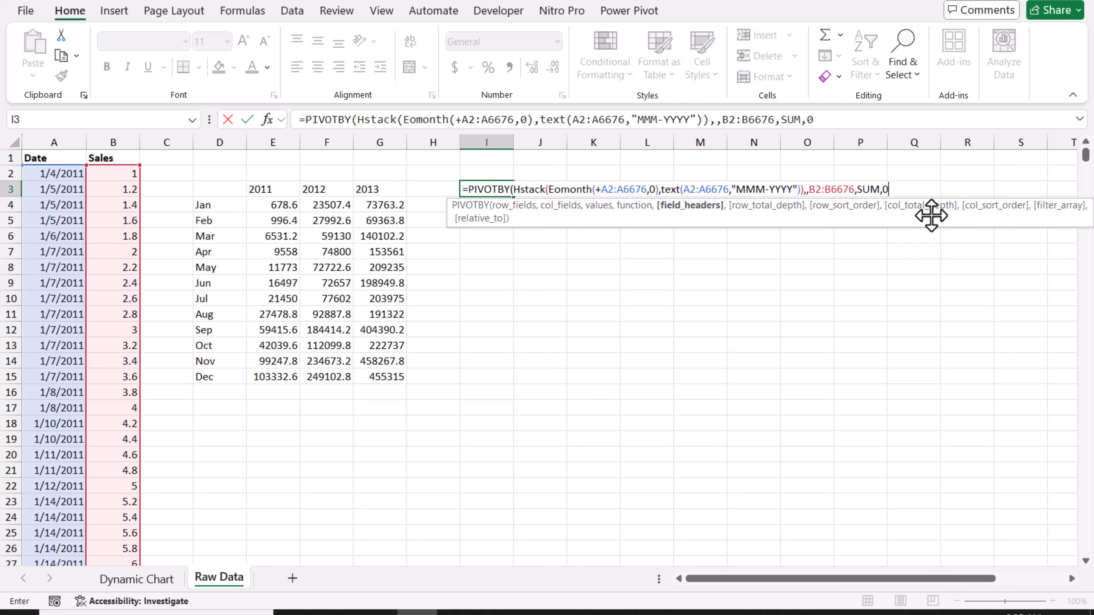
text(,)
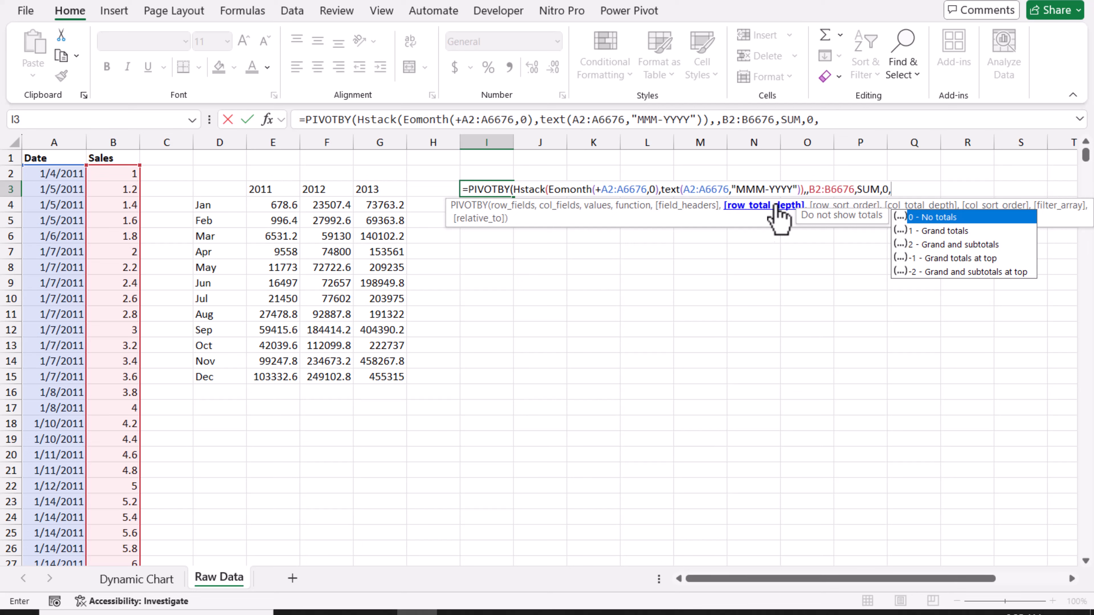
double_click(944, 217)
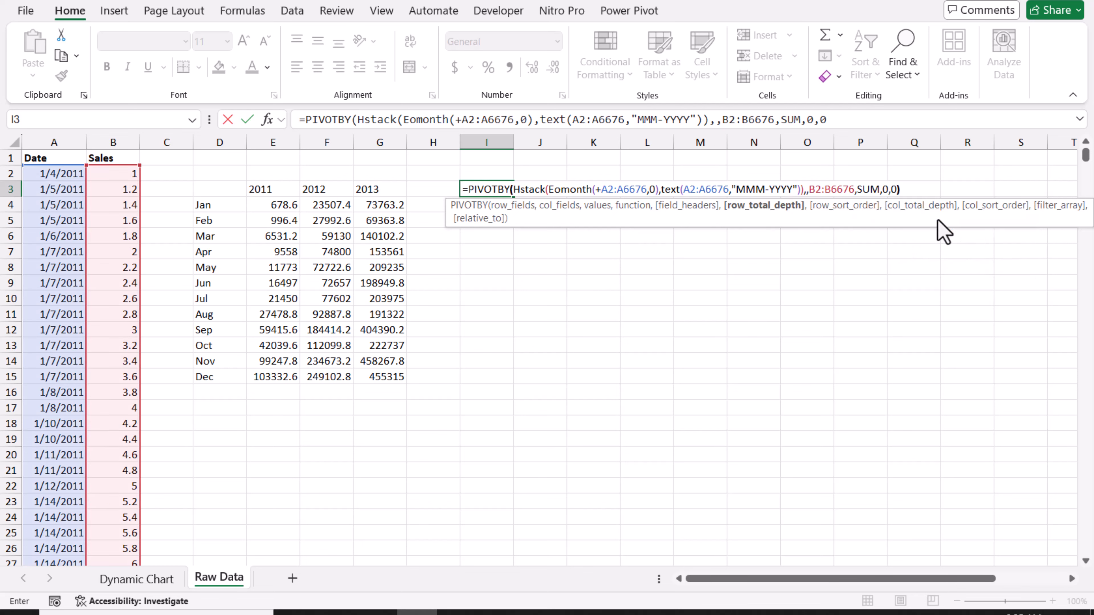
text())
key(Return)
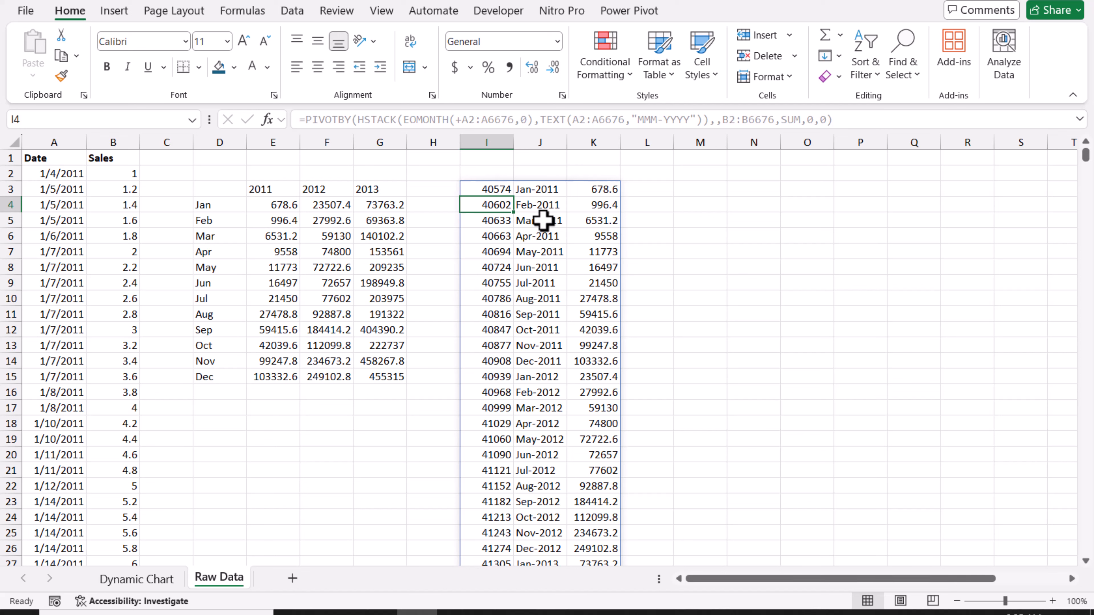
drag(536, 189, 528, 259)
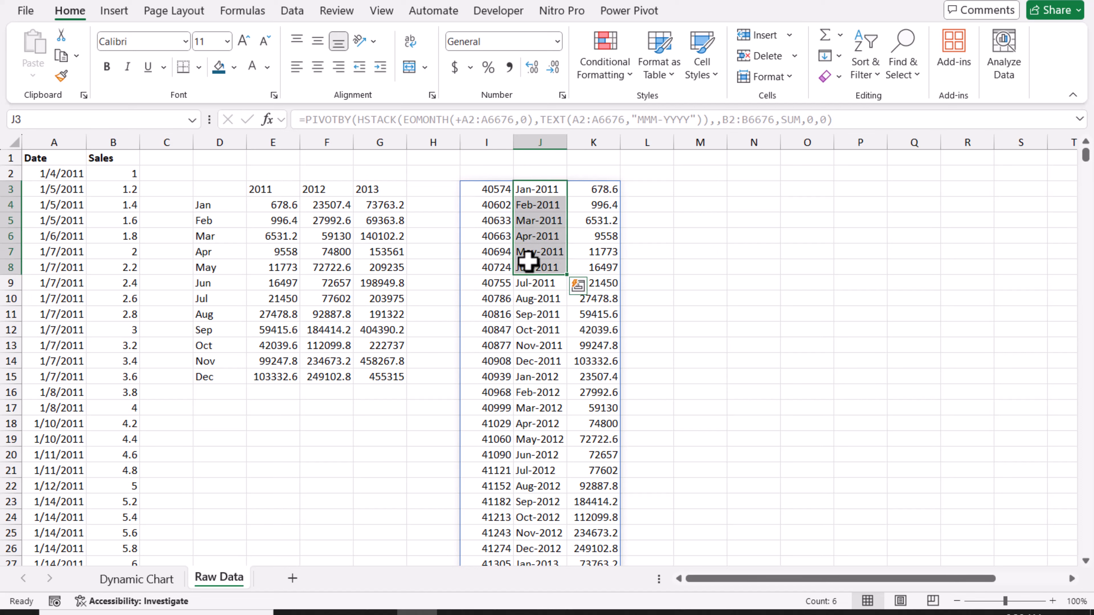
drag(500, 186, 508, 275)
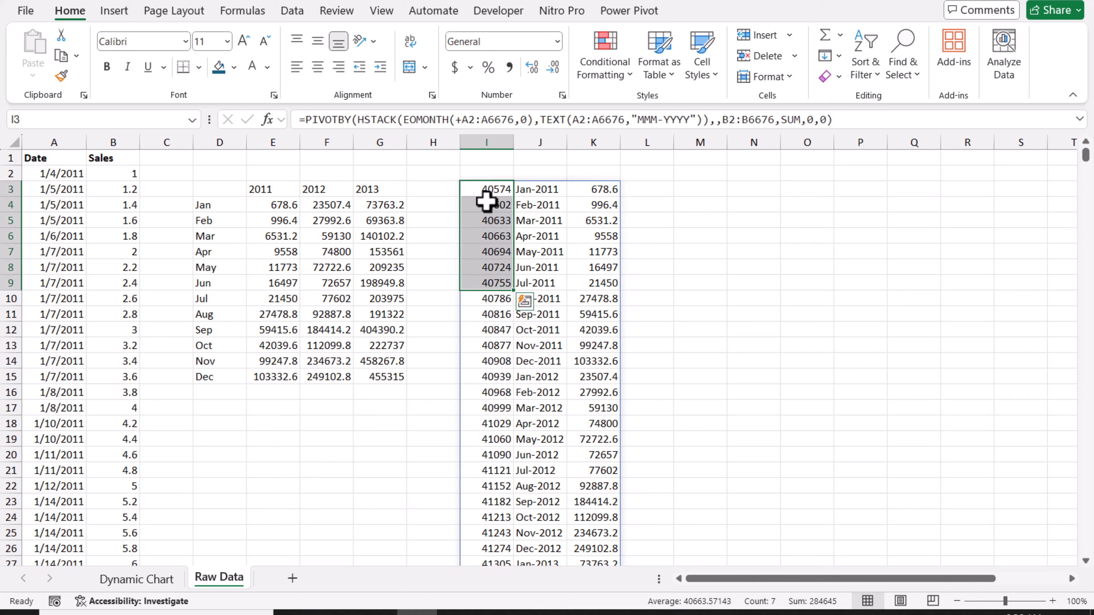
Wrap the PIVOTBY formula in I3 in DROP with rows left blank and 1 column dropped to remove the date serials
click(486, 190)
click(305, 119)
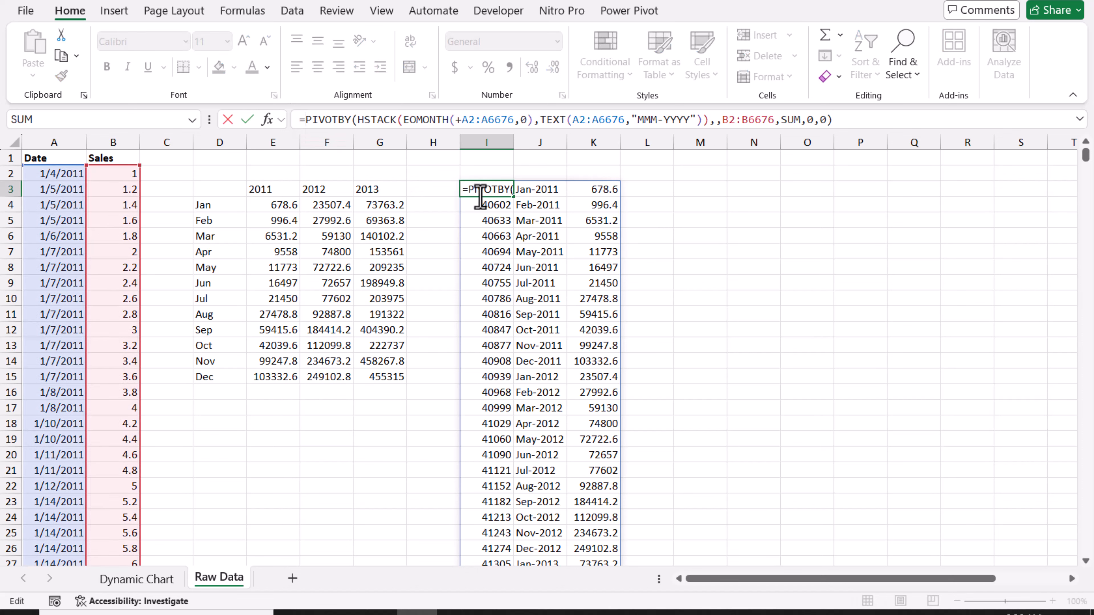
text(Drop()
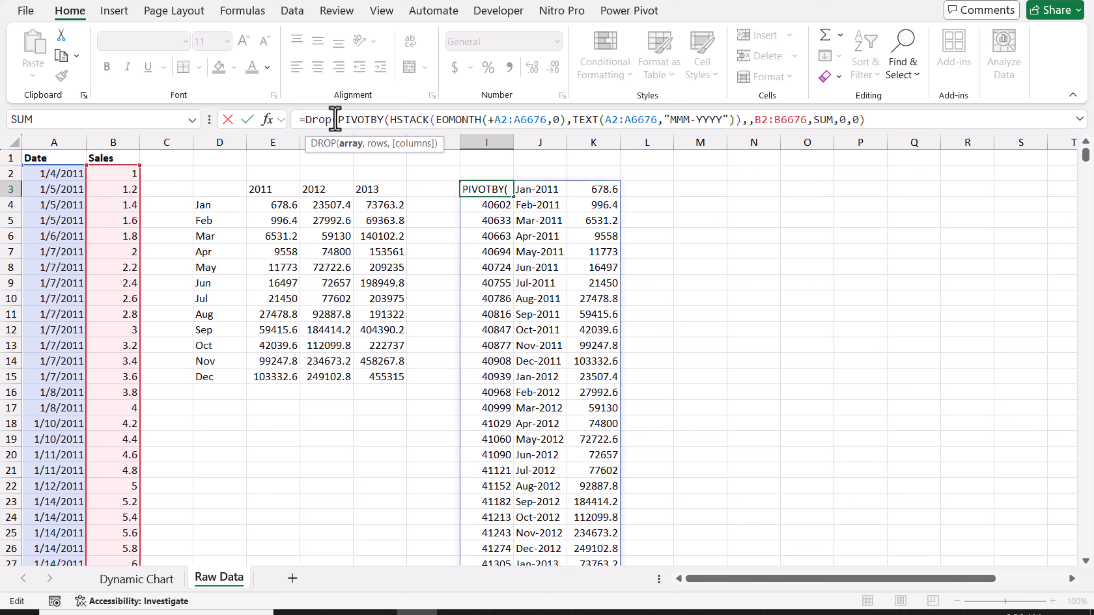
drag(337, 119, 896, 108)
click(896, 118)
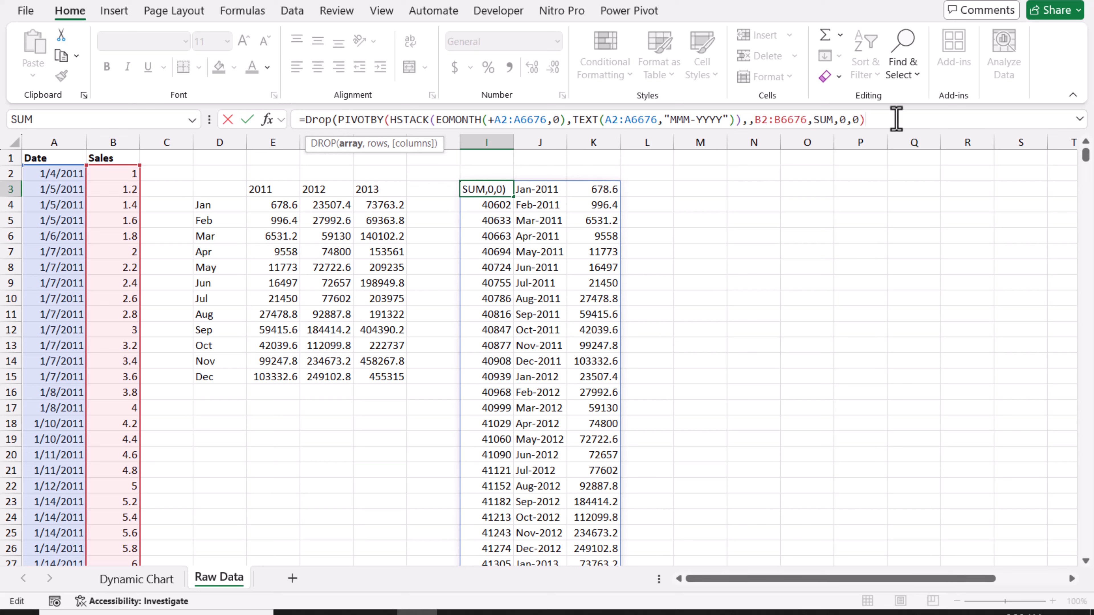
text(,)
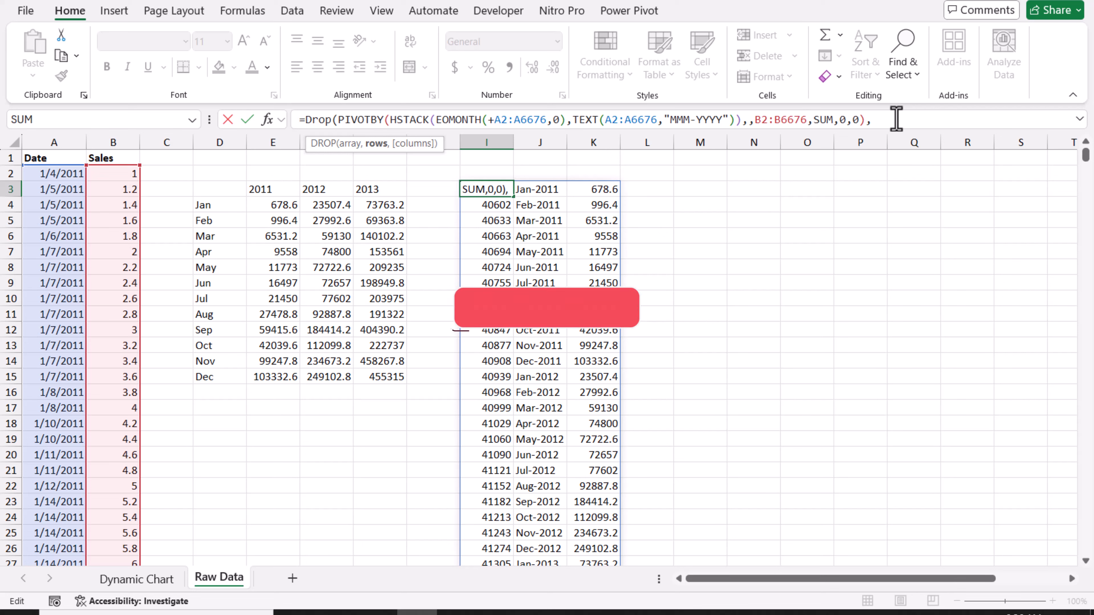
text(,)
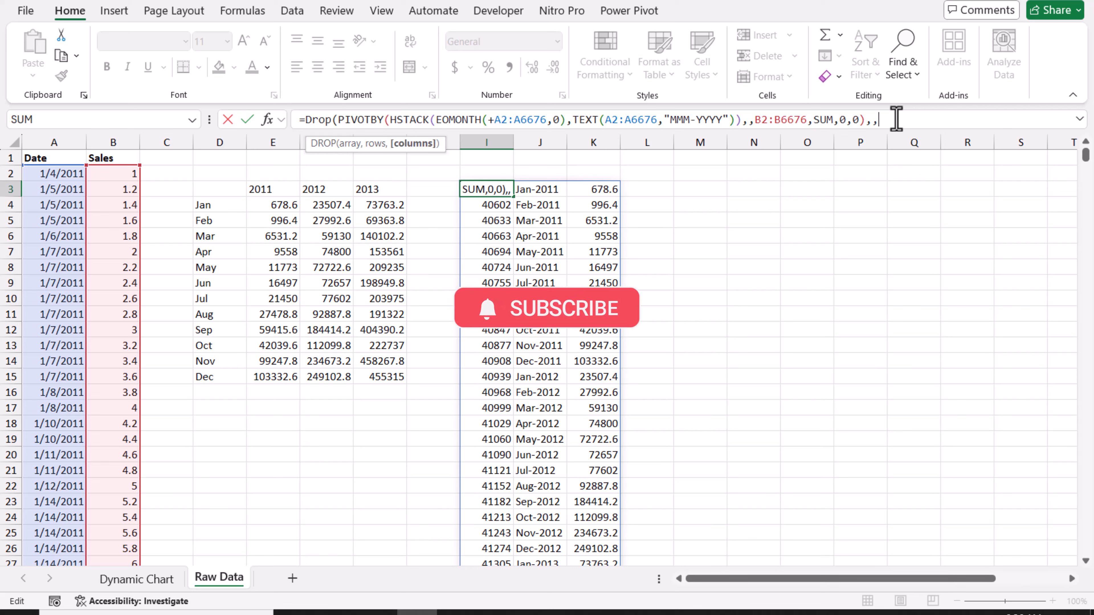
text(1))
key(Return)
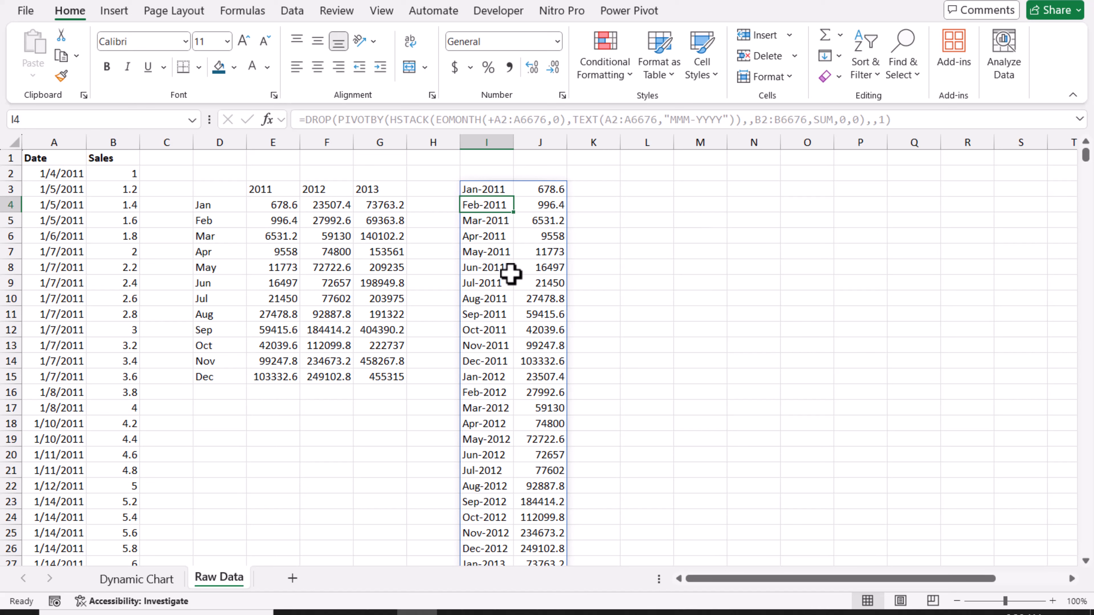
Wrap the I3 formula in VSTACK with A1:B1 as the first array to put the Date and Sales headers on top
click(486, 188)
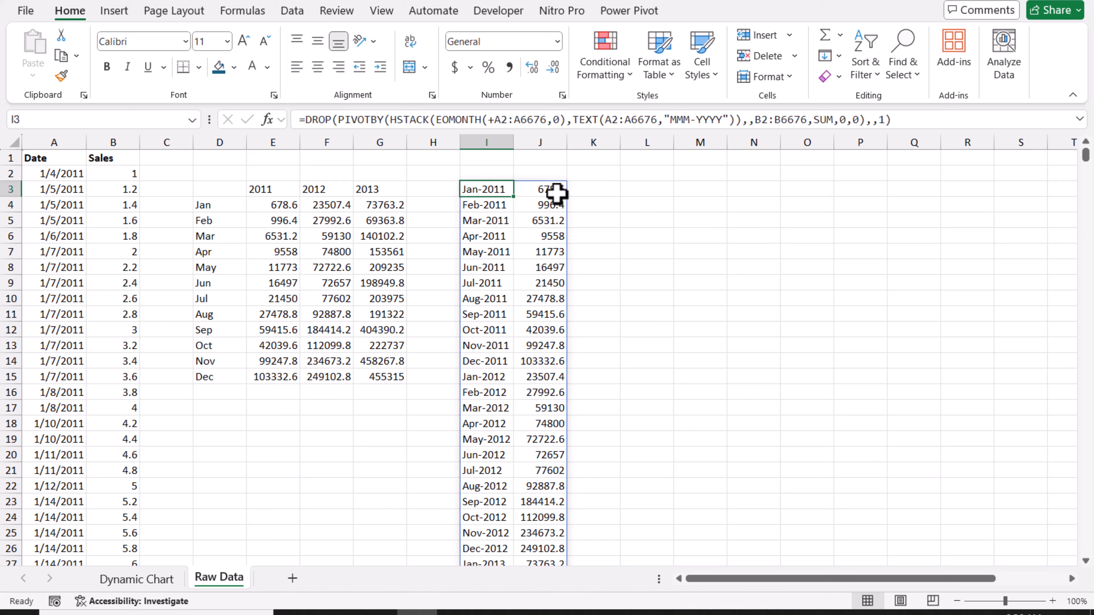
click(306, 121)
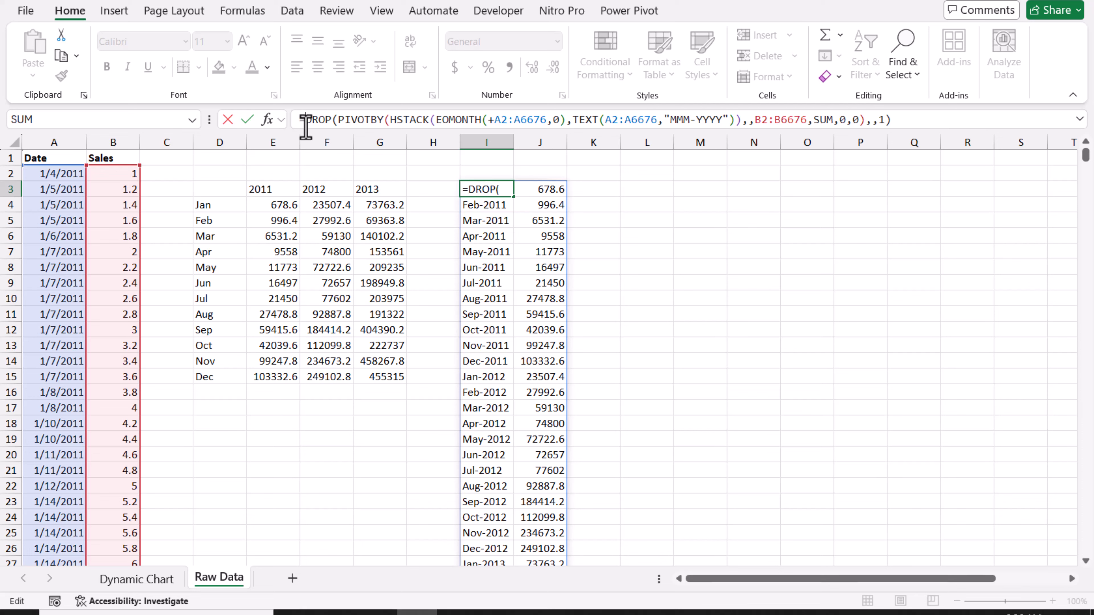
text(Vstack()
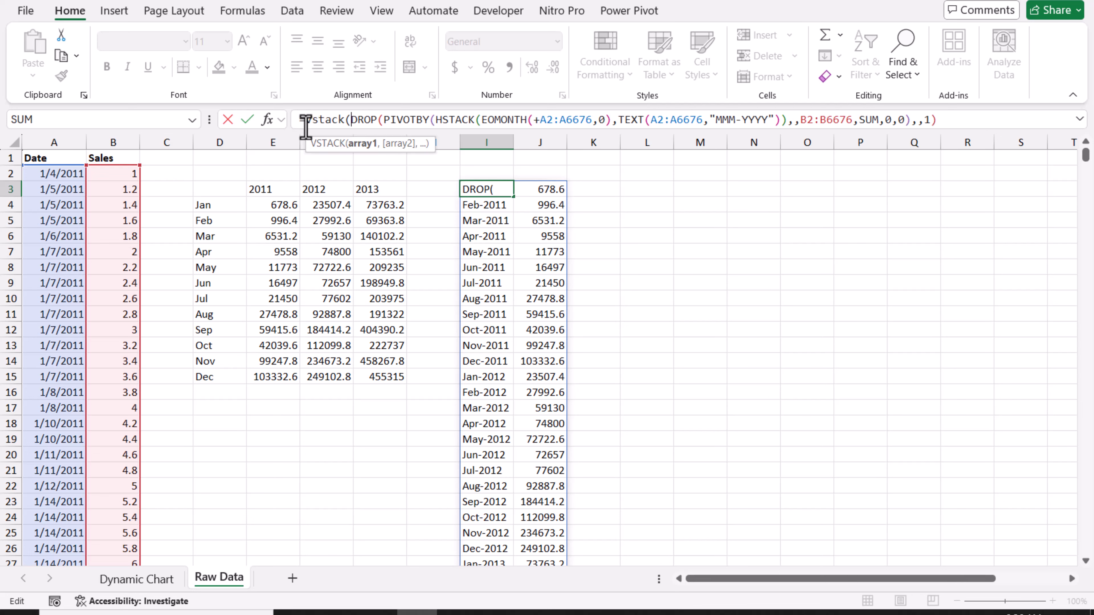
click(61, 158)
drag(62, 157, 96, 159)
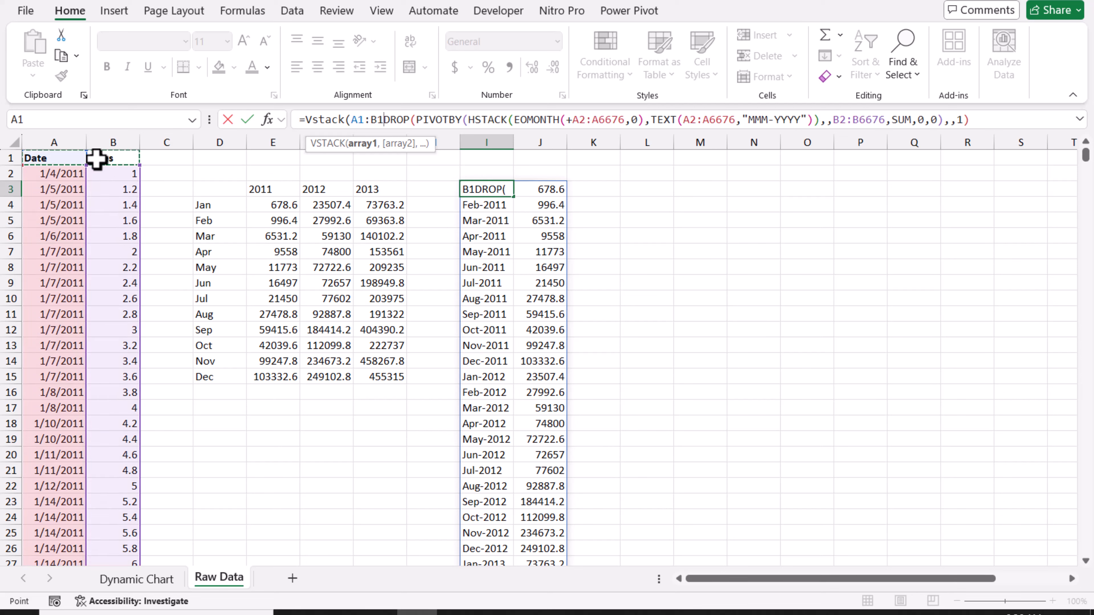
text(,)
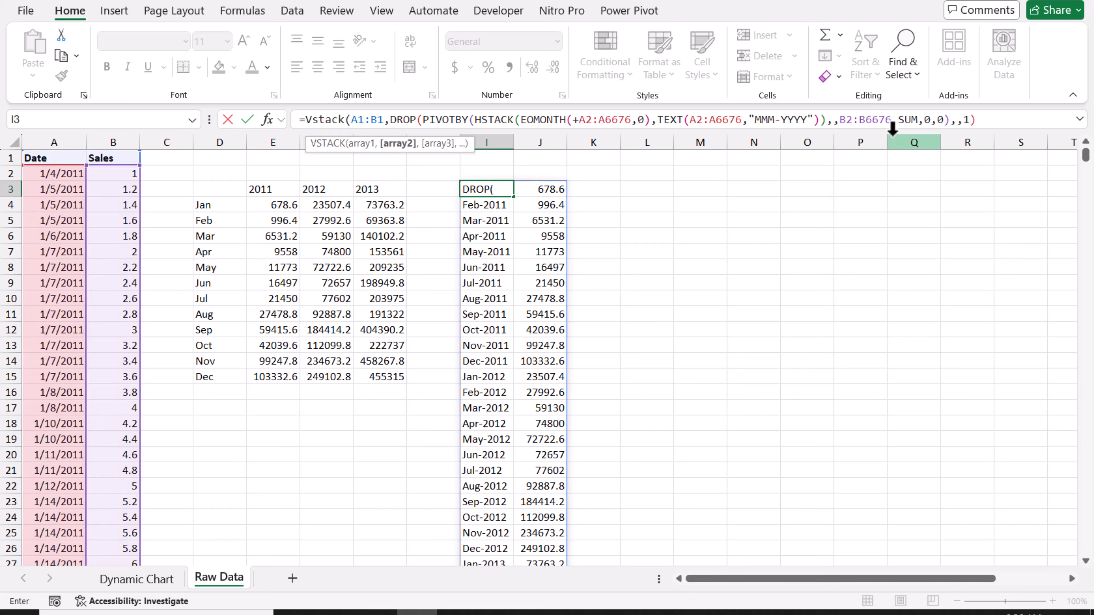
click(981, 120)
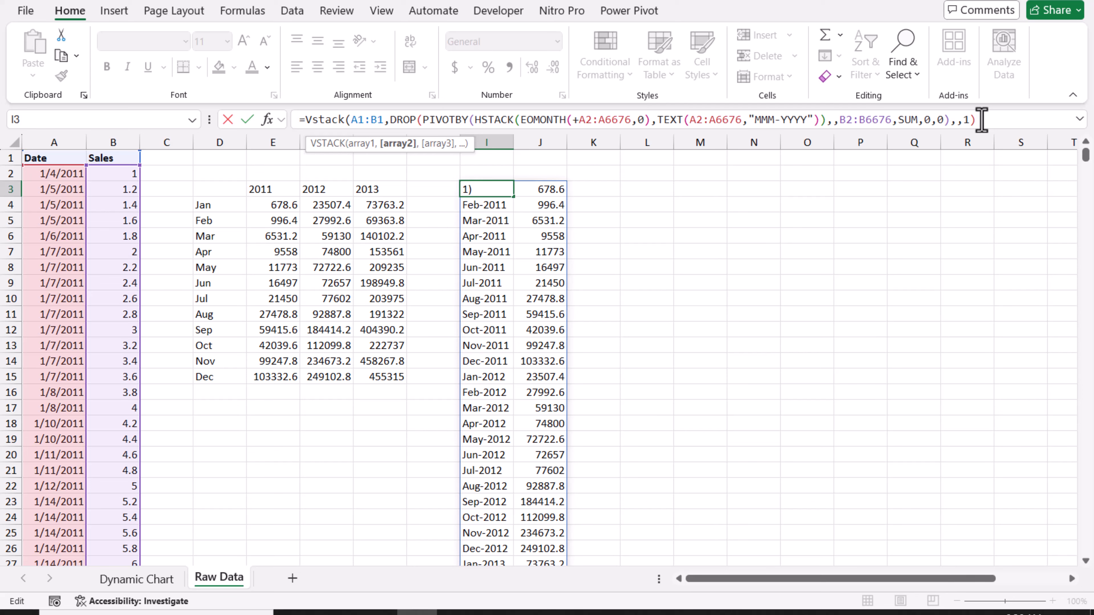
text())
key(Return)
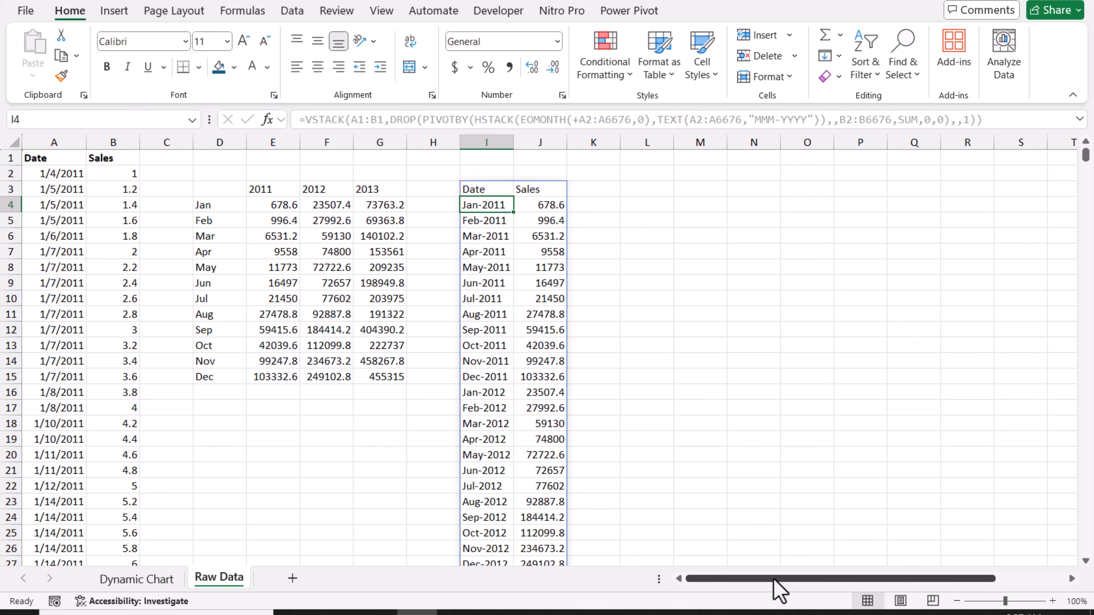
Set the Select Chart Type cell V3 to YvsY
drag(773, 580, 852, 594)
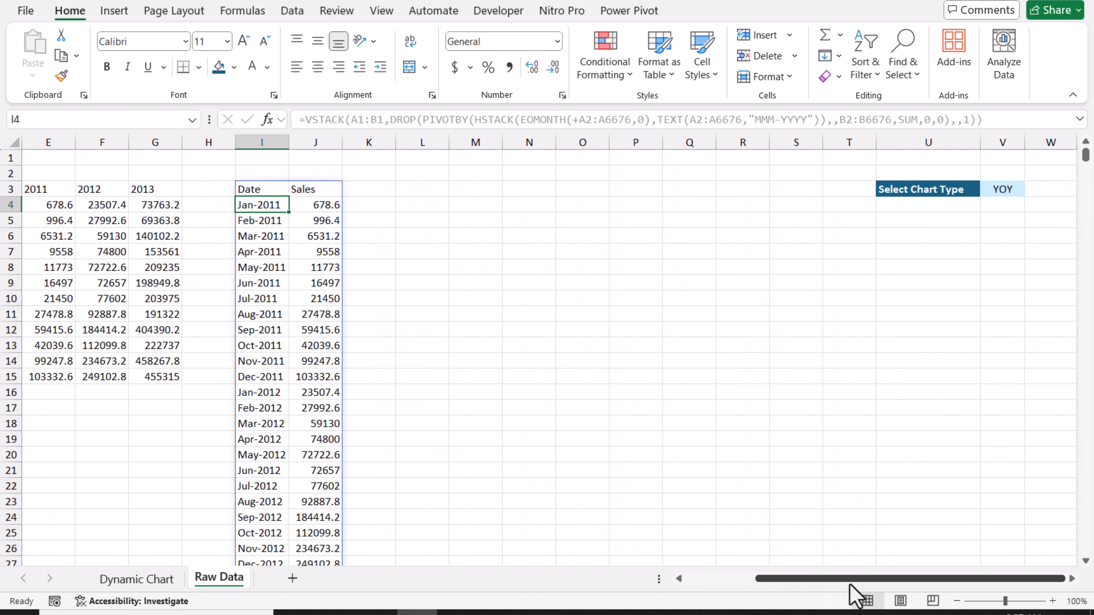
click(1013, 190)
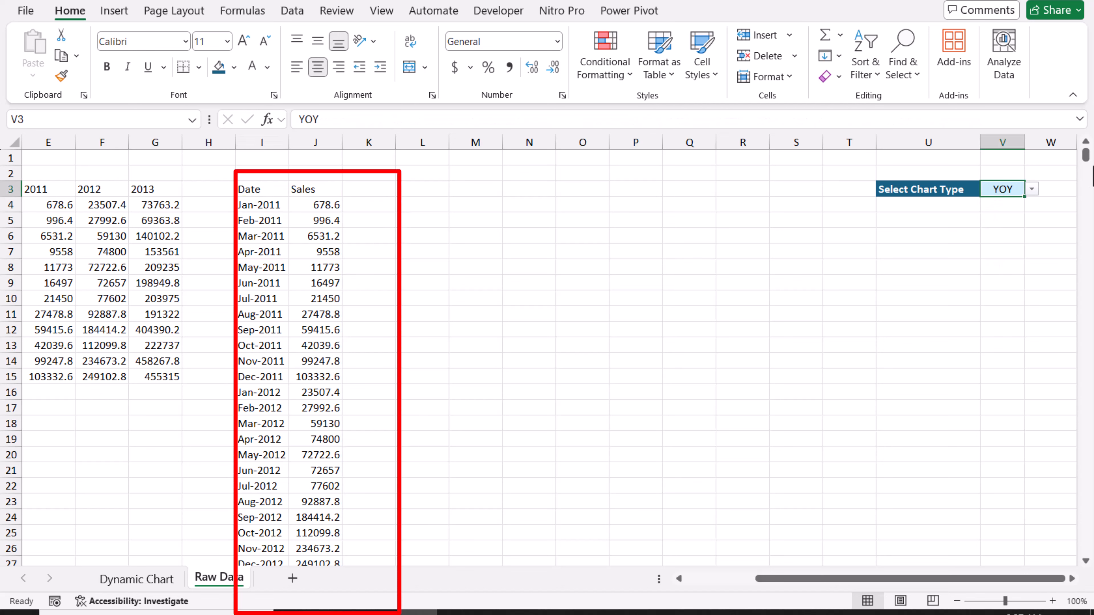
click(1031, 190)
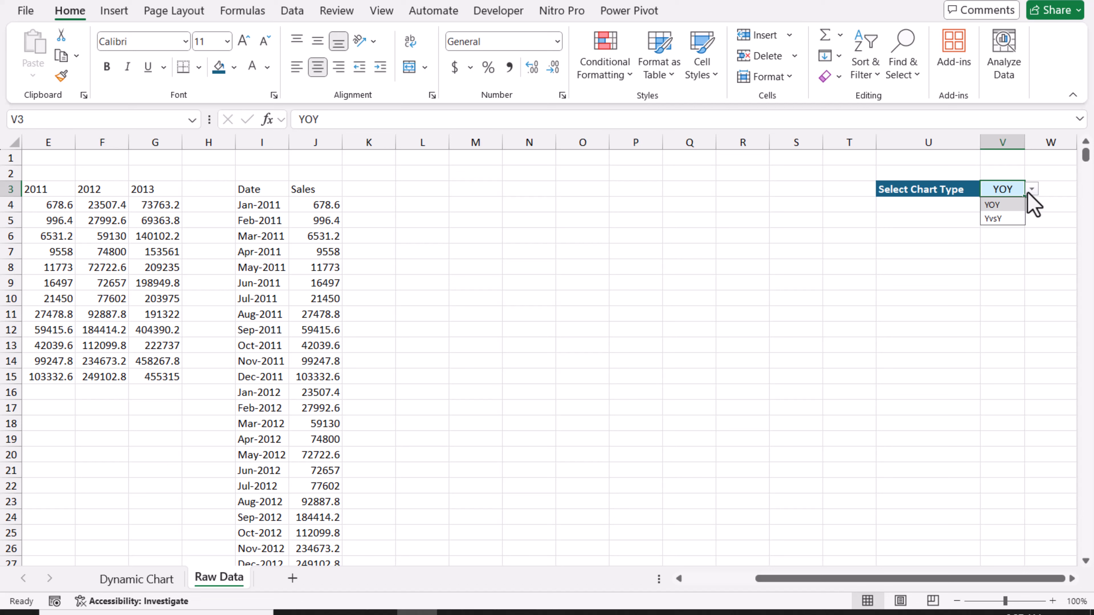
click(1013, 218)
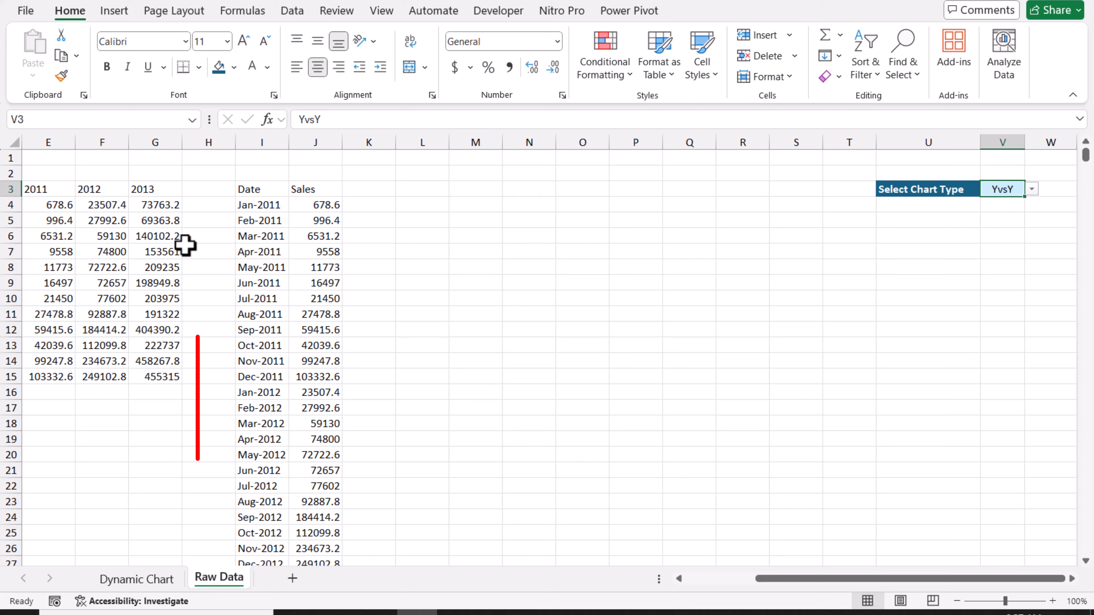
Begin an IF formula in L3 that tests whether V3 equals "YvsY"
click(418, 192)
text(=)
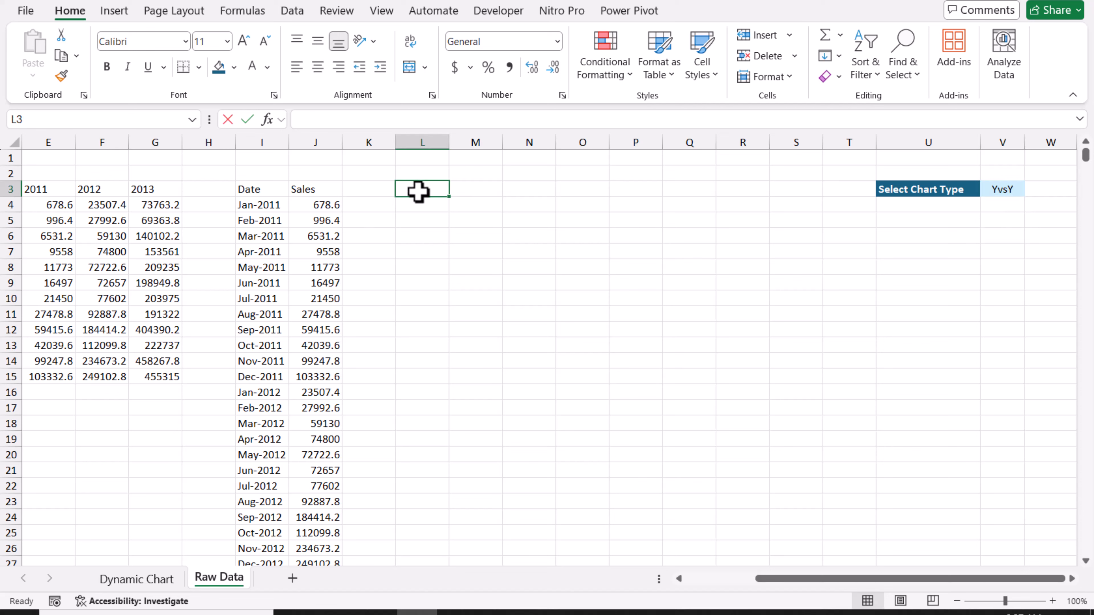
text(if)
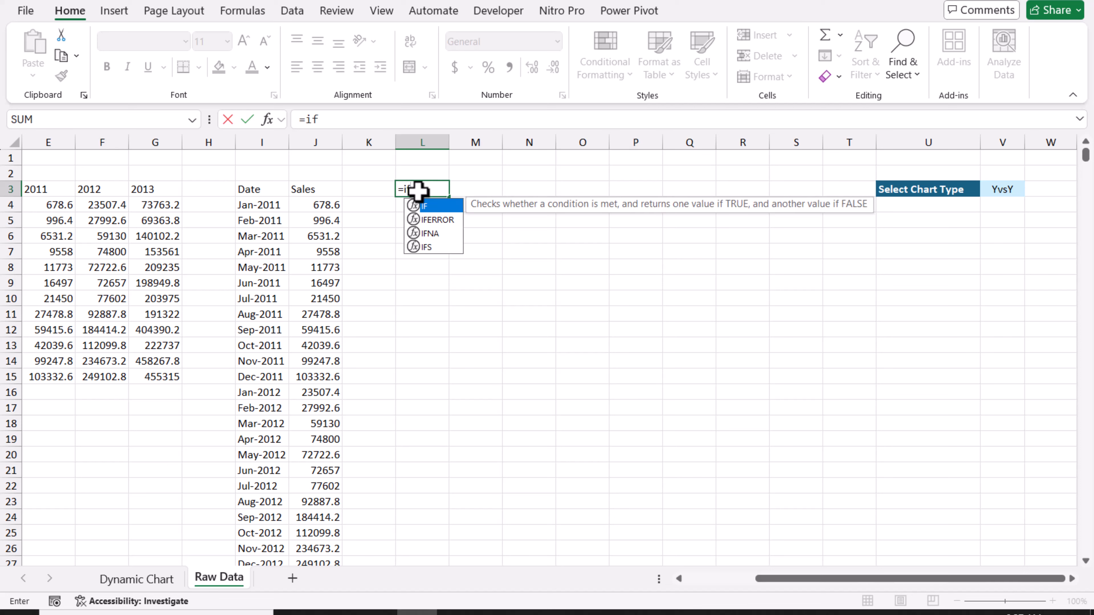
text(()
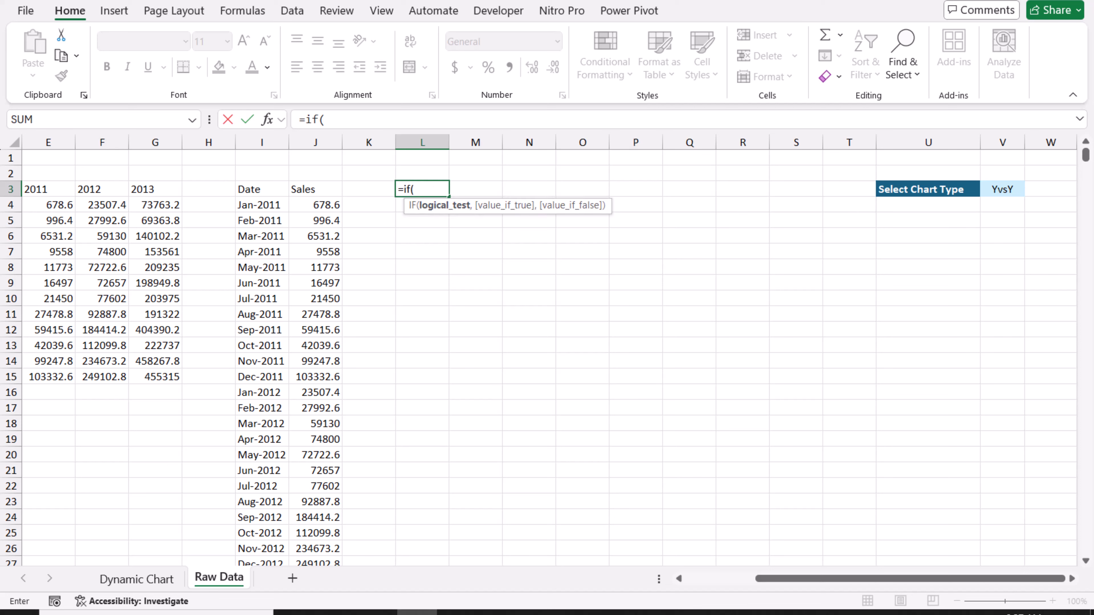
click(998, 189)
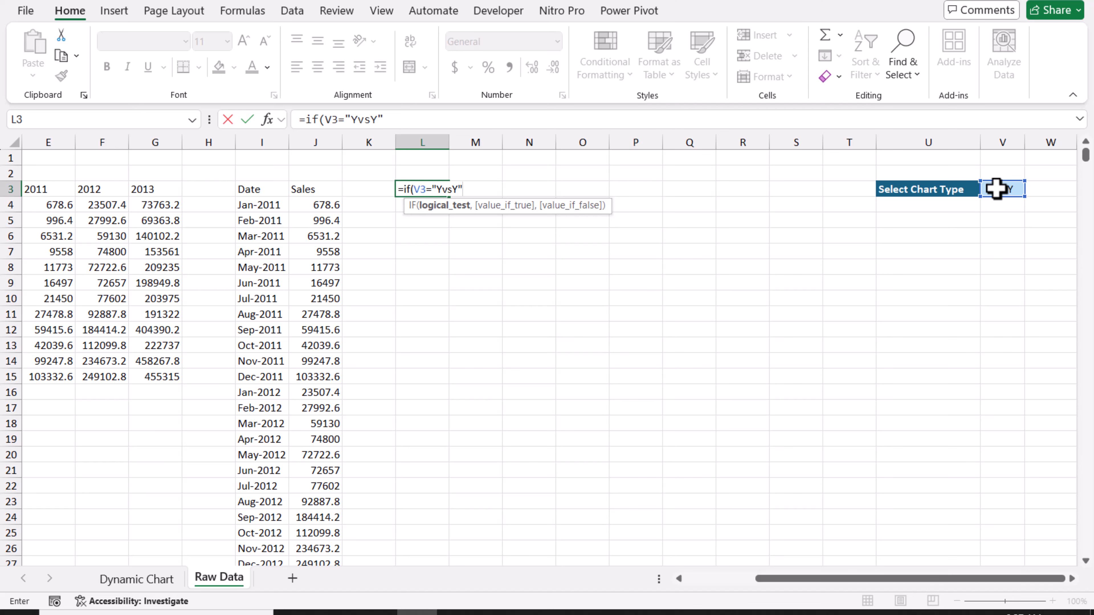
text(,)
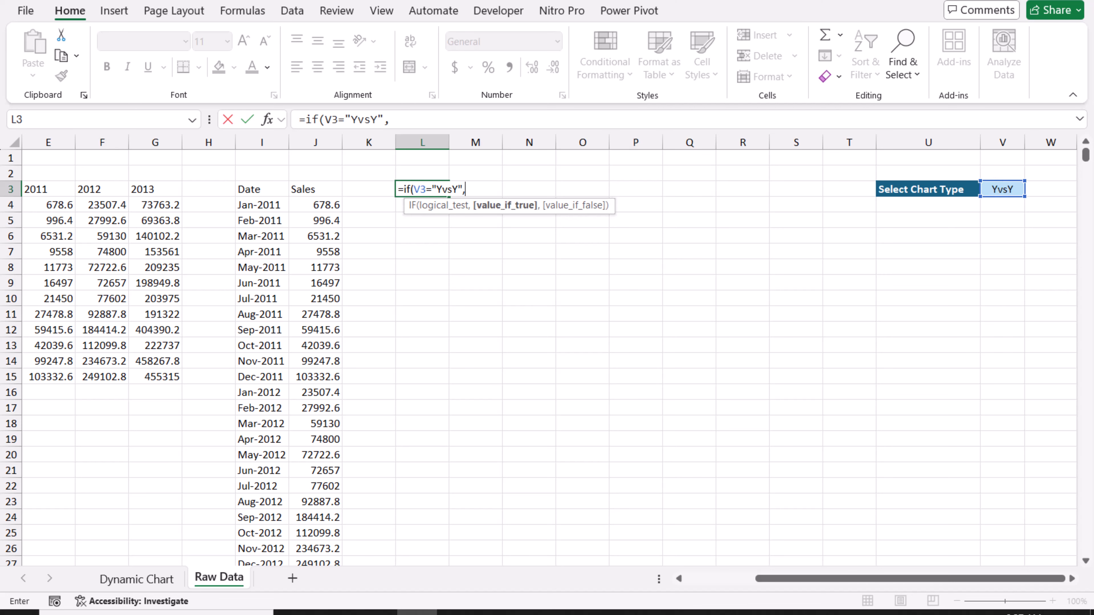
Complete the IF formula in L3 with spill range D3# as the true value and I3# as the false value
drag(923, 596, 857, 595)
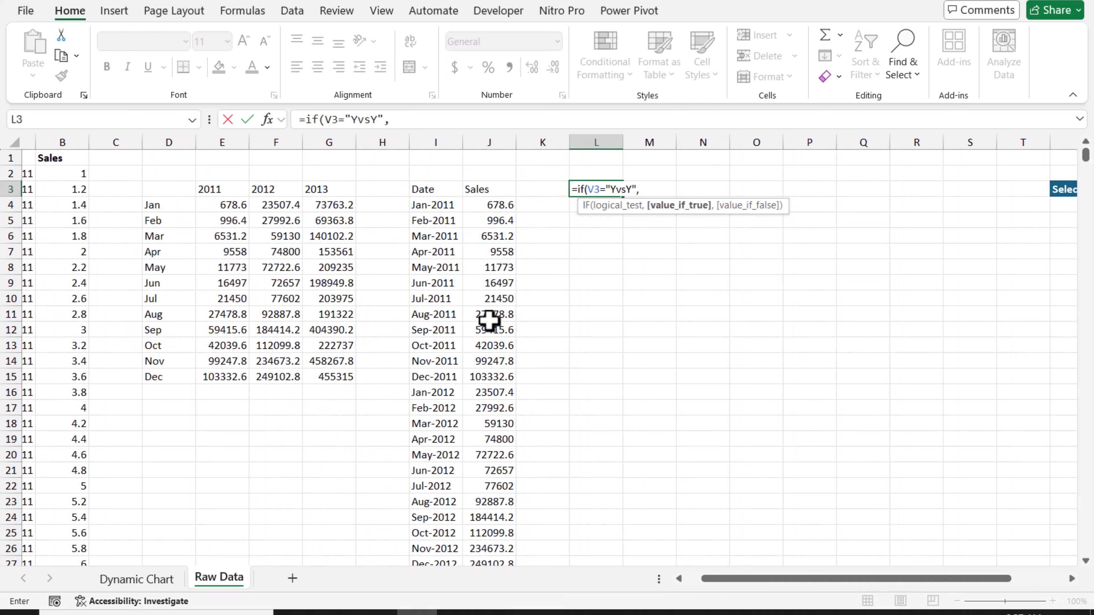
click(157, 187)
text(#)
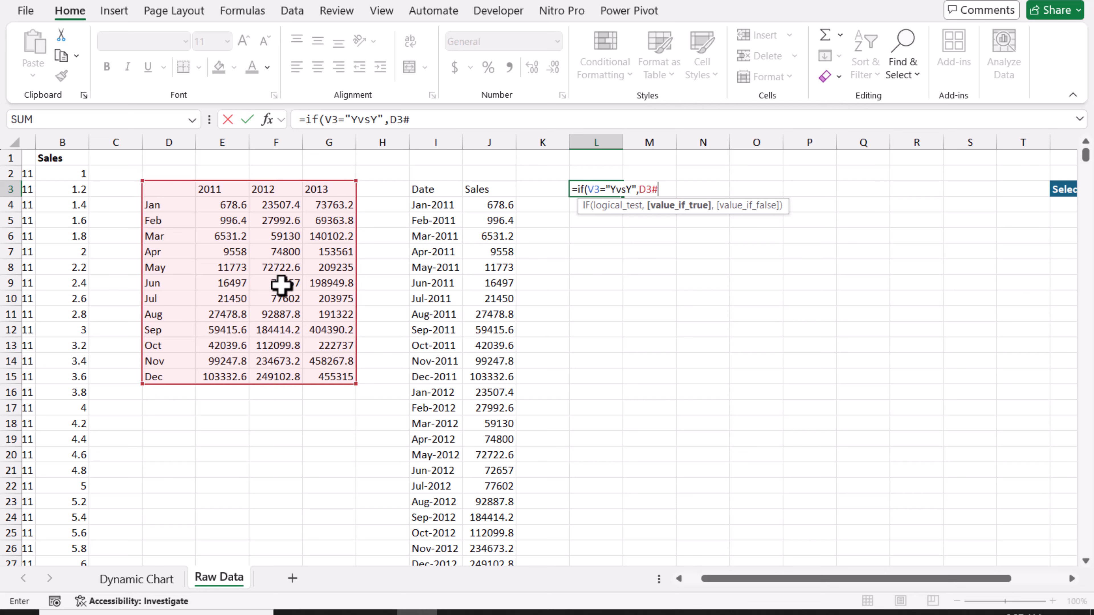
text(,)
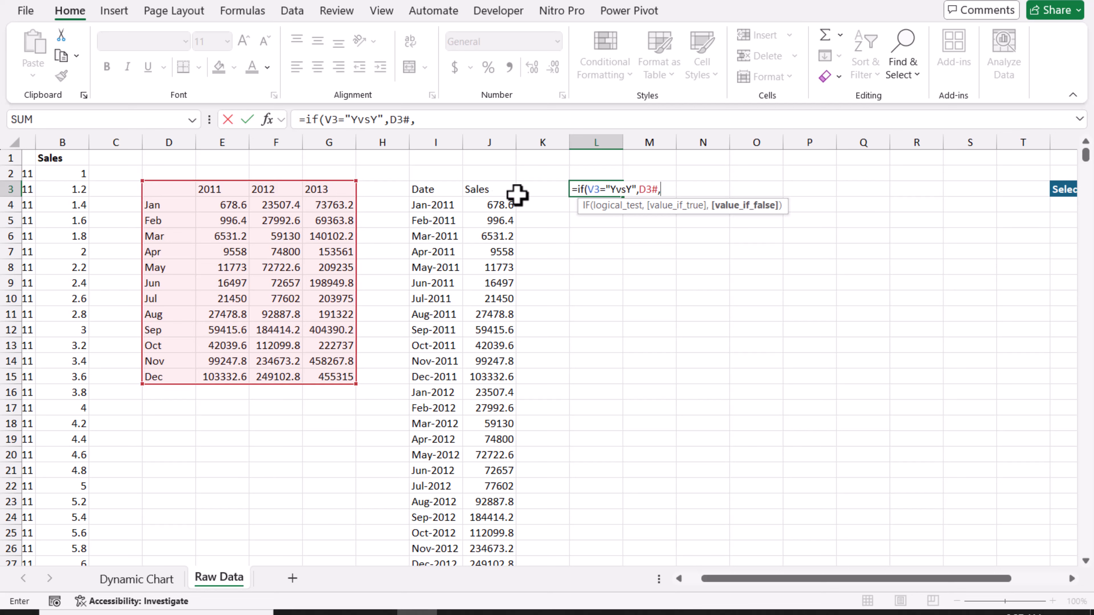
click(440, 189)
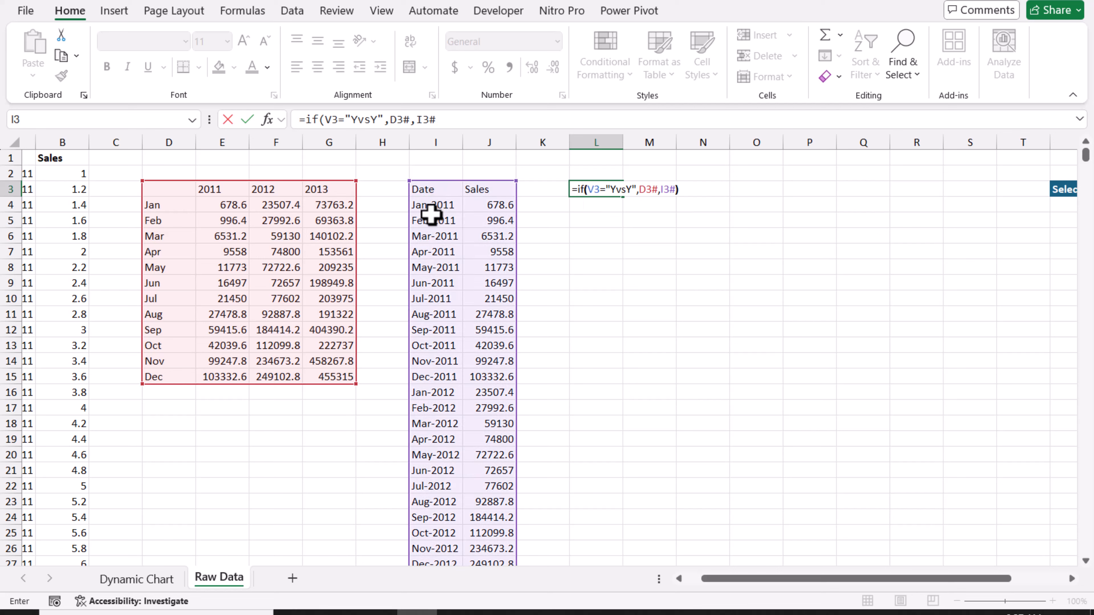
text())
key(Return)
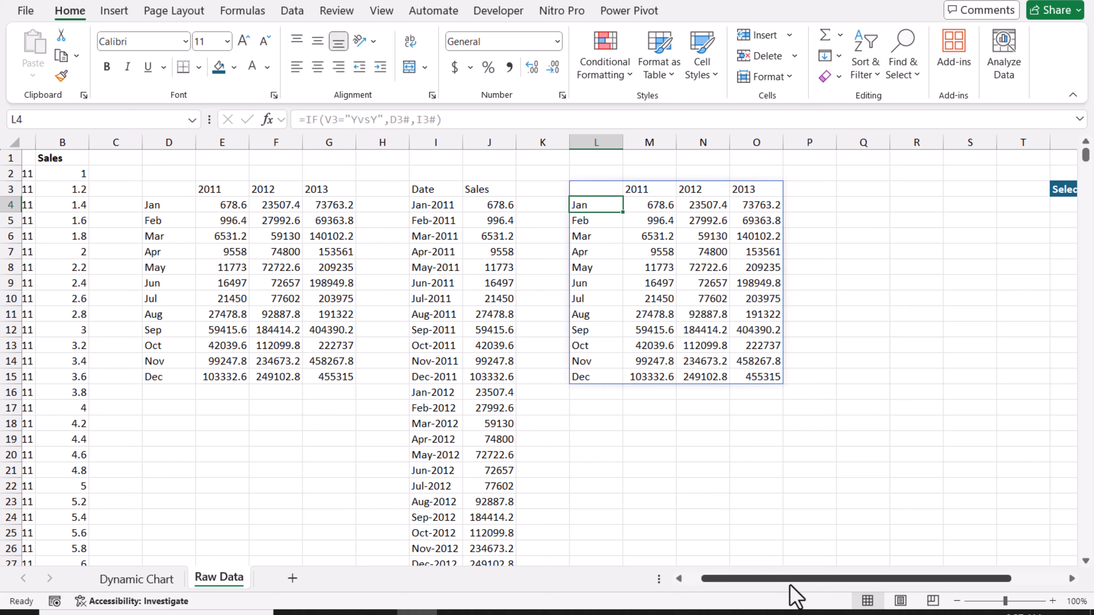
Test the L3 formula by switching the chart type in V3 to YOY and back to YvsY
drag(797, 579, 853, 578)
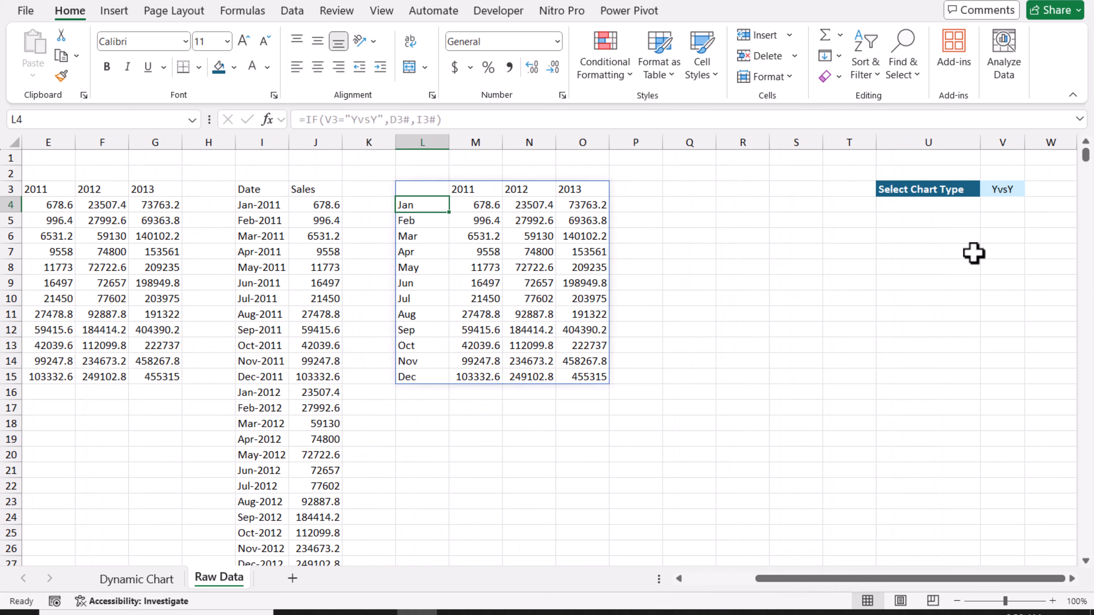
click(1021, 189)
click(1032, 189)
click(1010, 205)
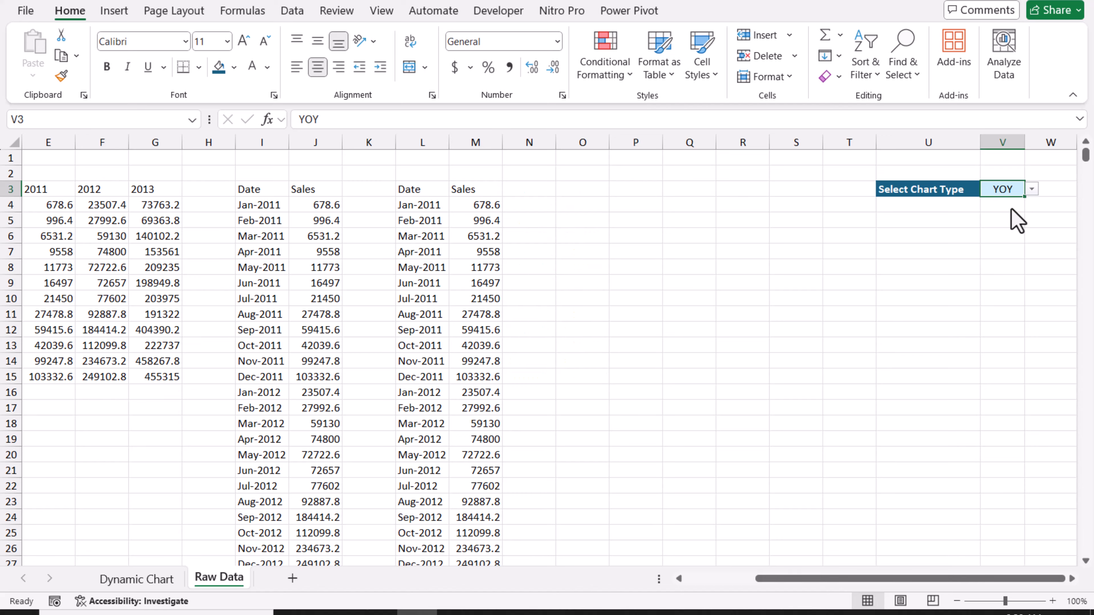
click(1032, 189)
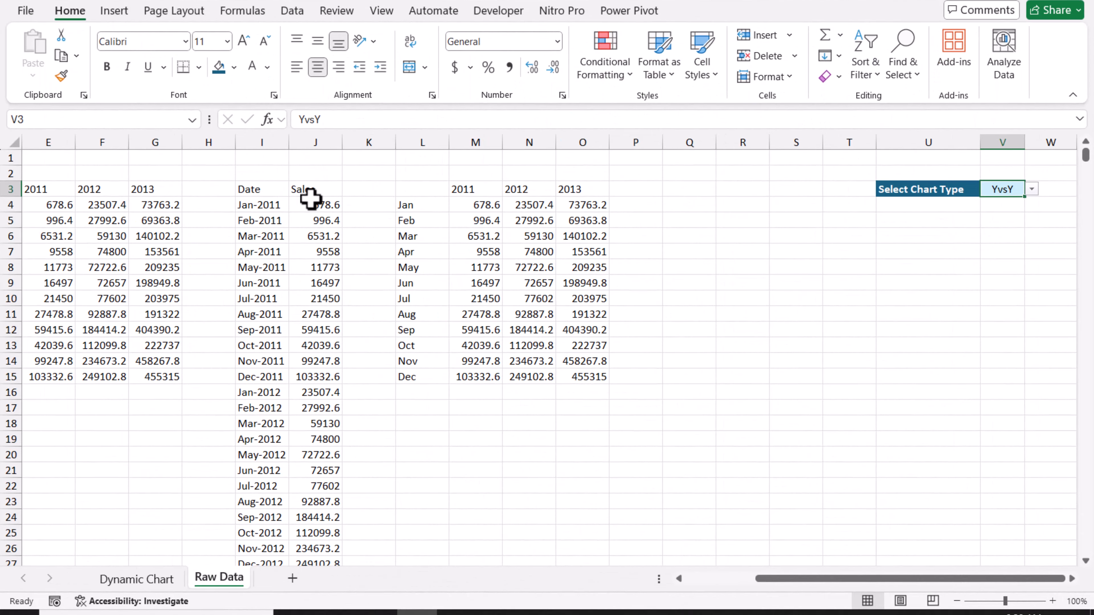
Expand the formula editing area and put D3# and I3# of the L3 formula on separate lines
click(410, 195)
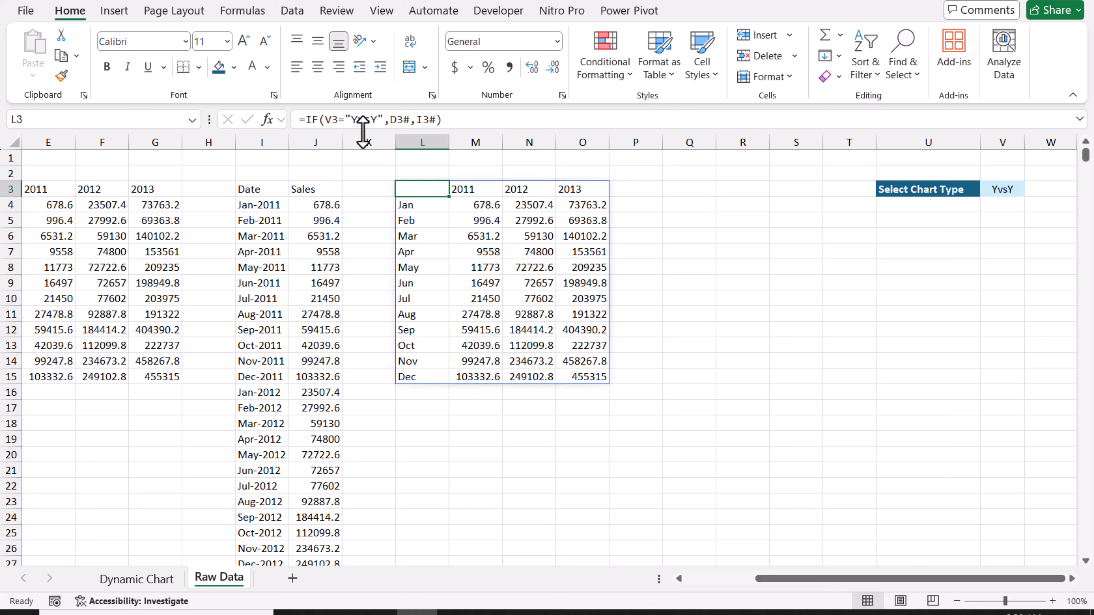
click(391, 120)
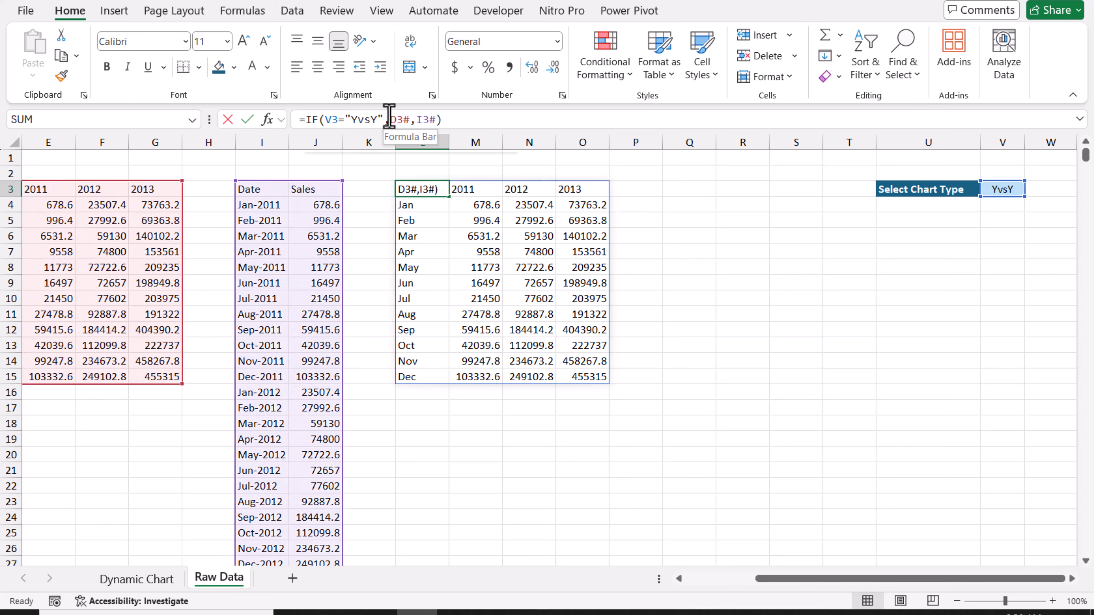
key(alt+Return)
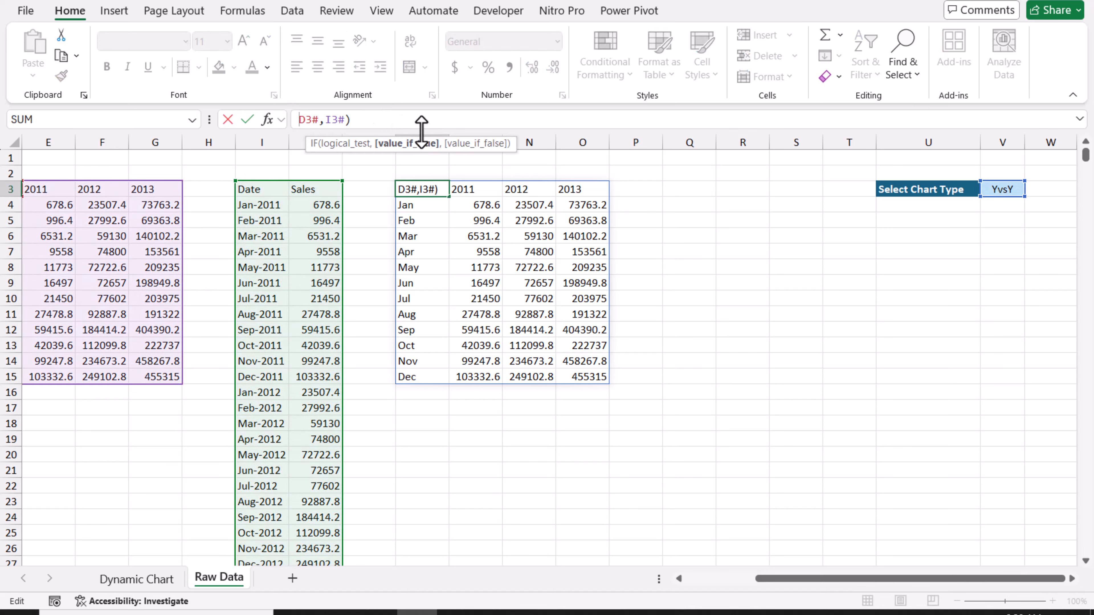
drag(420, 142, 405, 205)
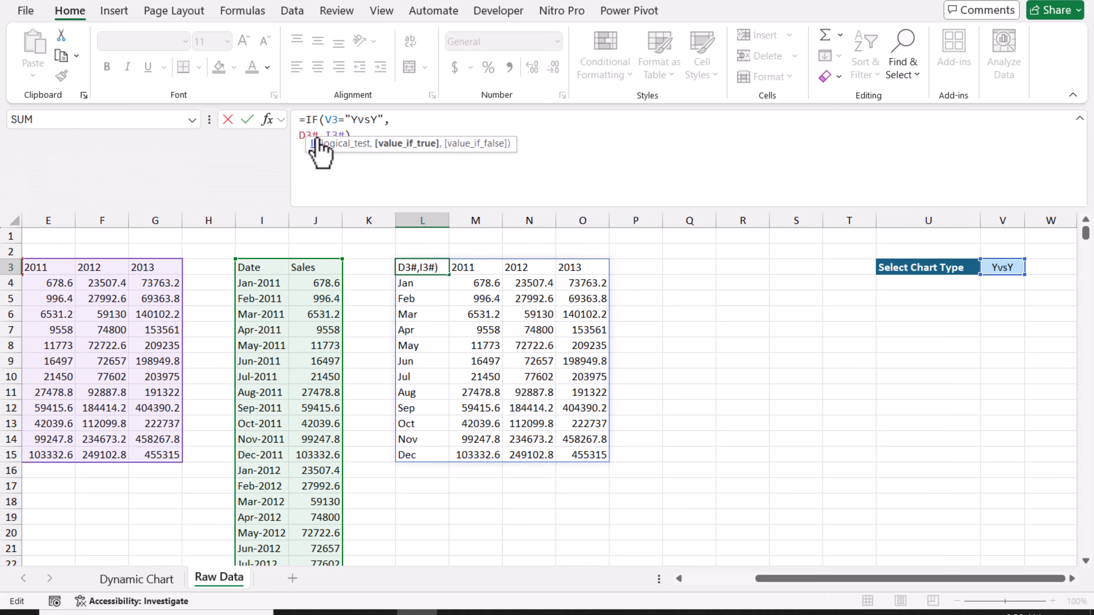
click(325, 137)
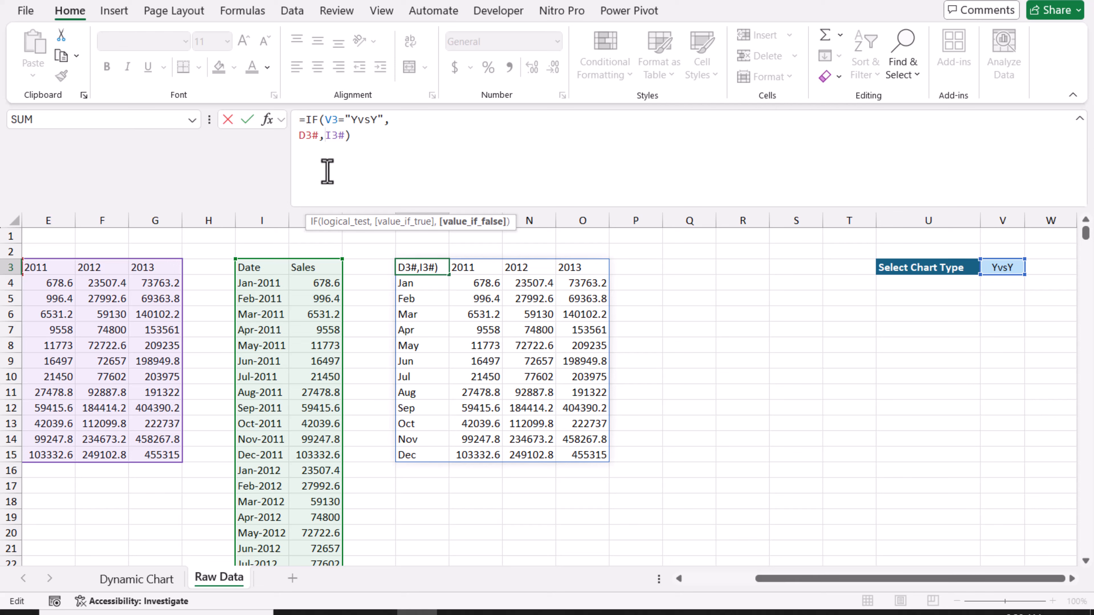
key(alt+Return)
key(shift+Tab)
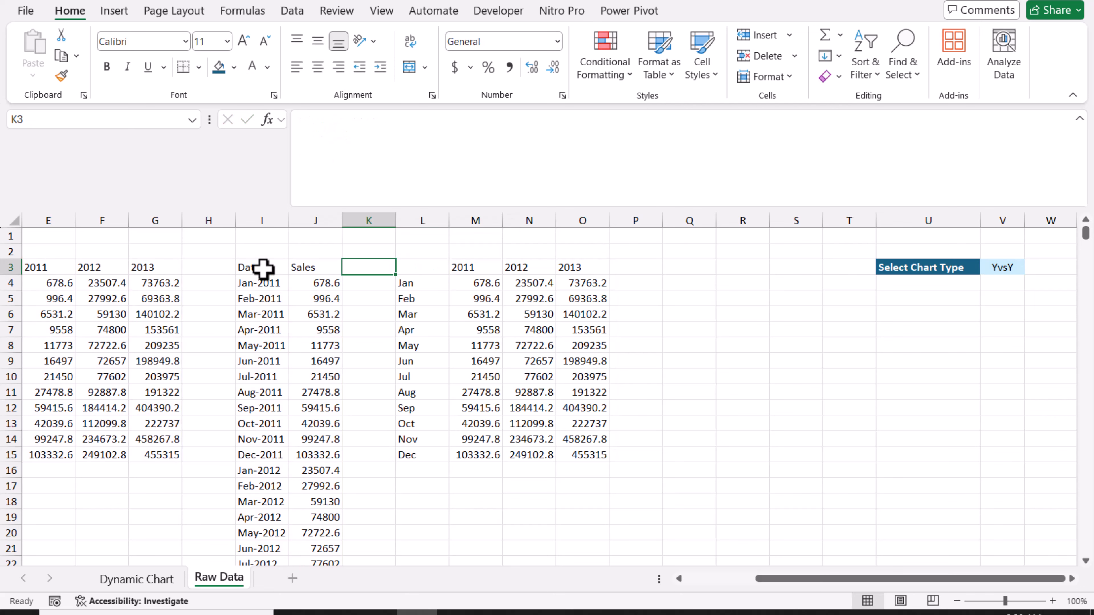
Copy the VSTACK formula from I3 without its equals sign and substitute it for I3# in the L3 formula
click(263, 269)
drag(1032, 127, 304, 179)
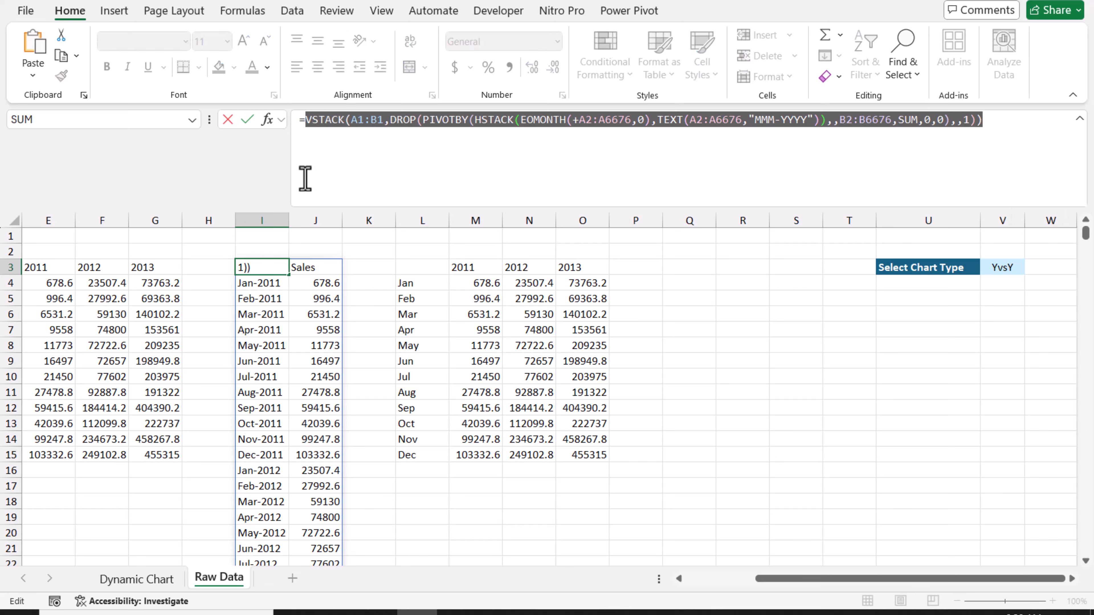
key(Escape)
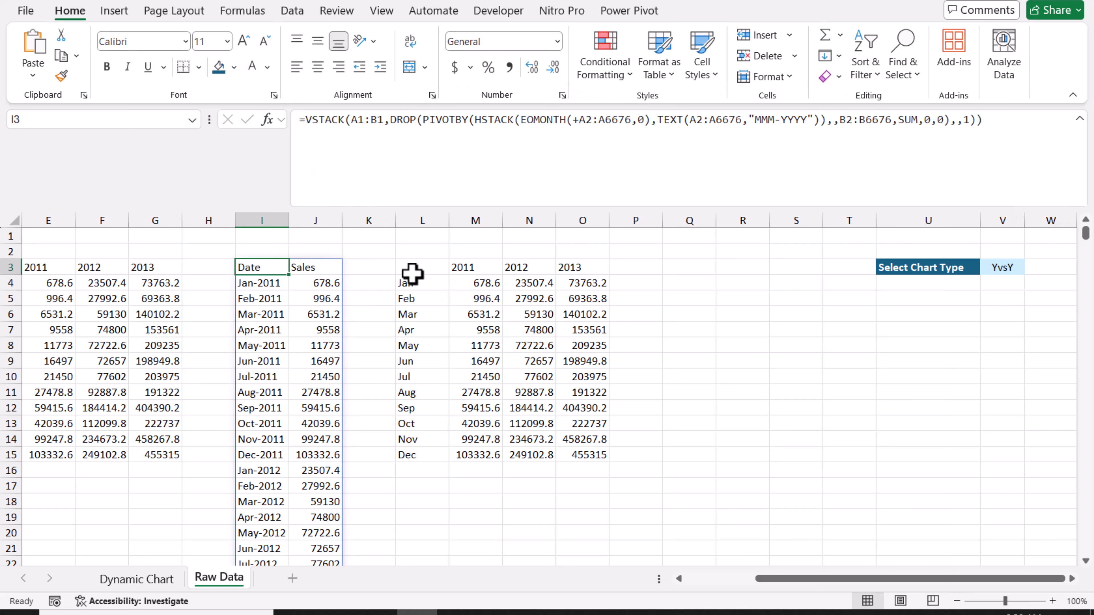
click(412, 273)
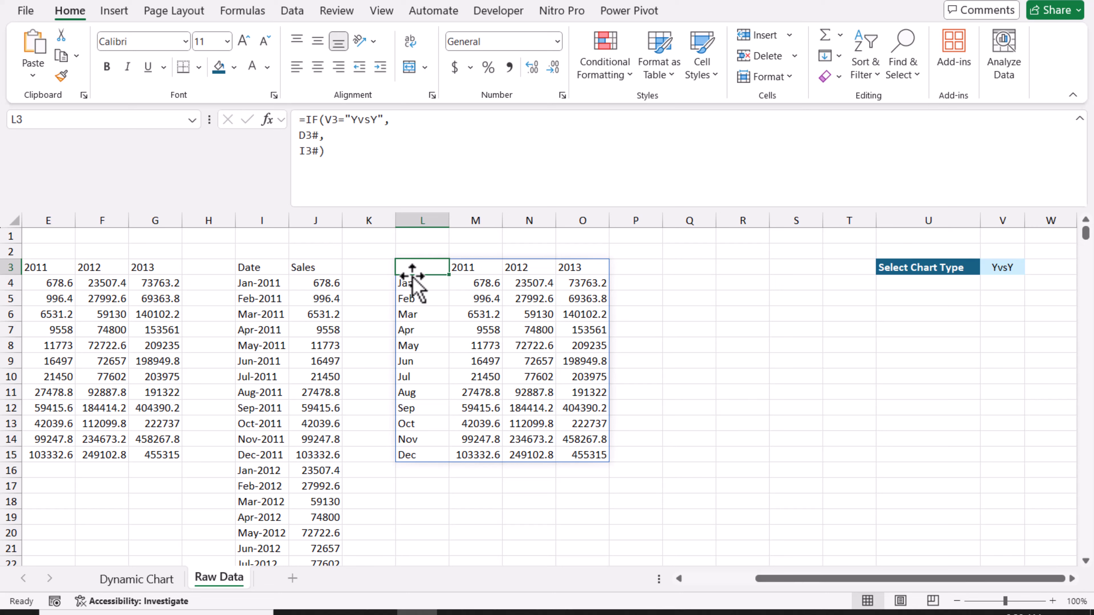
drag(317, 150, 292, 154)
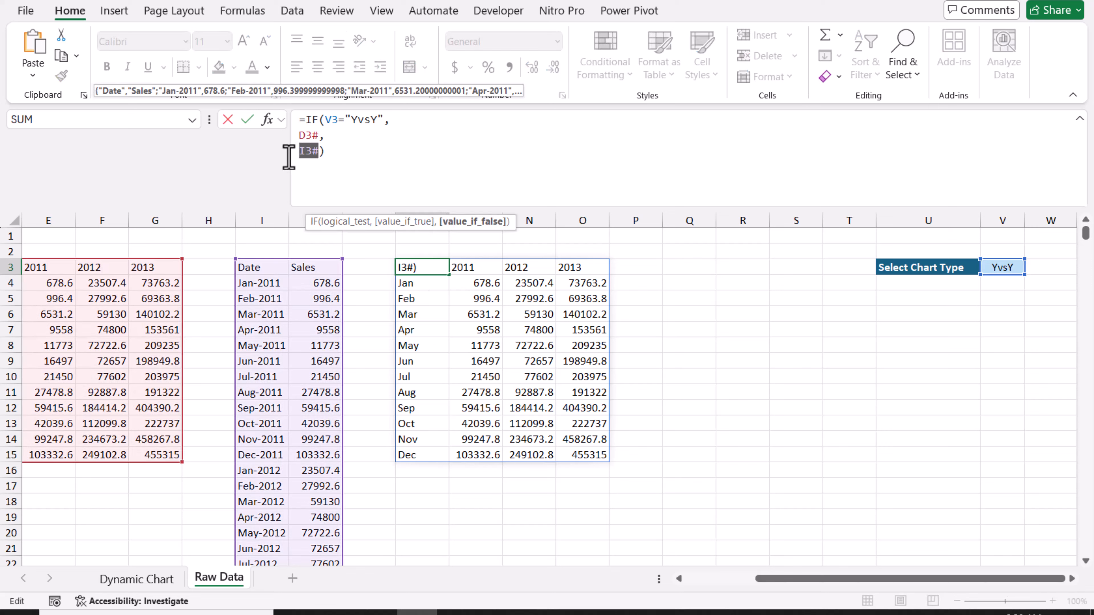
key(ctrl+v)
key(Return)
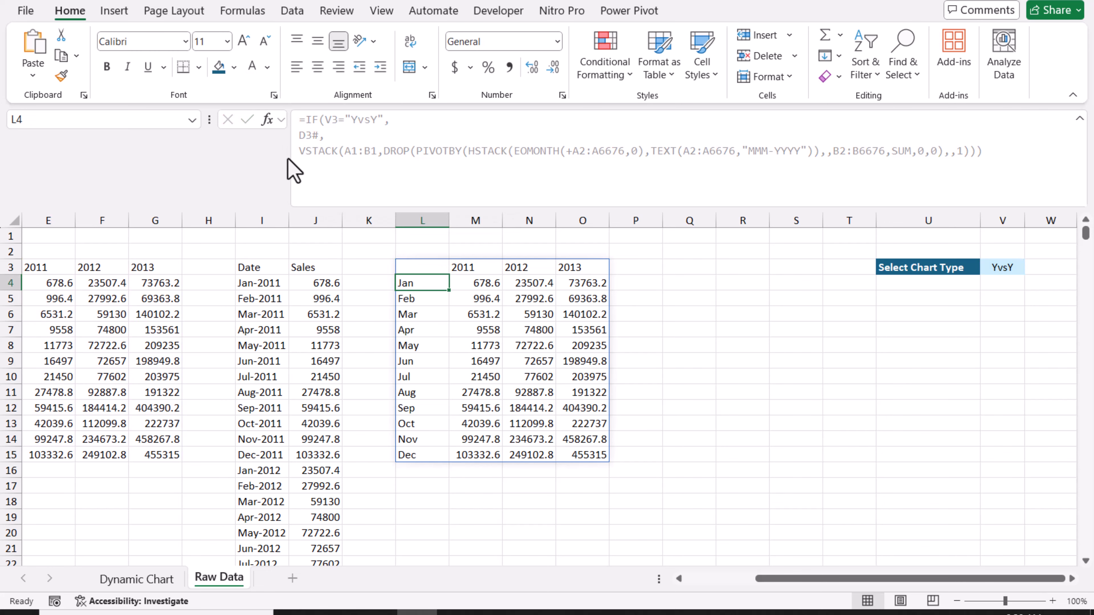
Copy the DROP formula text from D3 without its equals sign
click(107, 267)
key(Left)
key(Left)
key(Left)
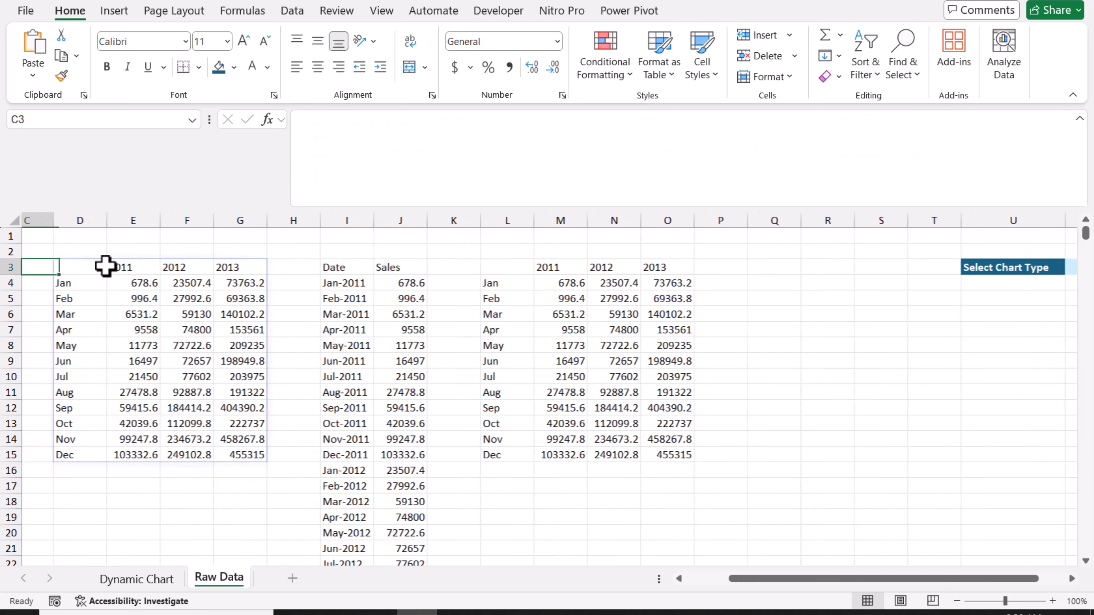
click(105, 267)
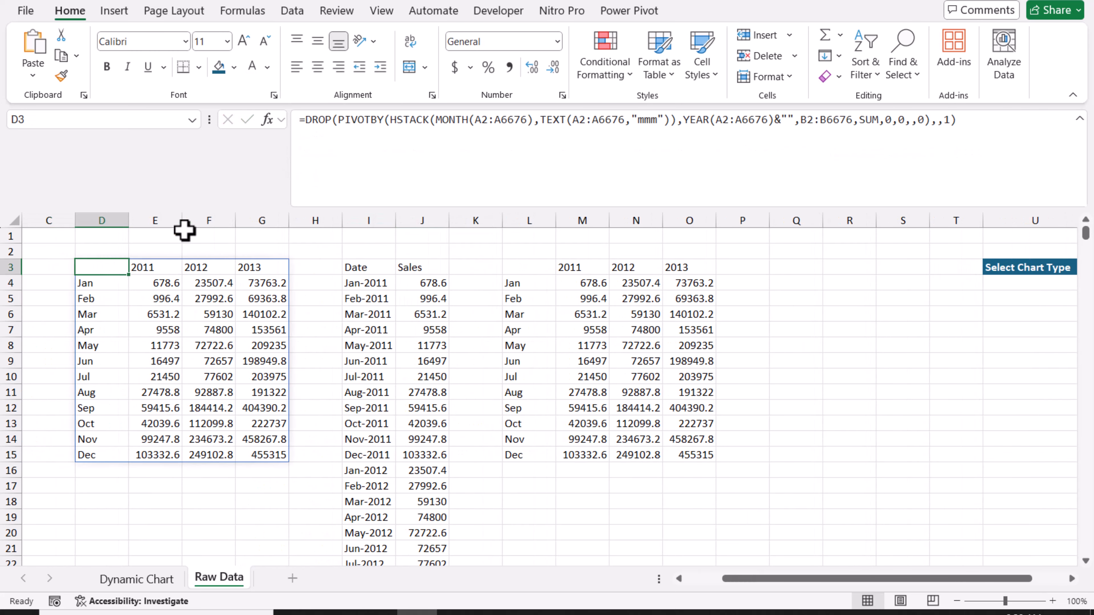
double_click(950, 120)
drag(971, 121, 308, 192)
key(ctrl+c)
key(Escape)
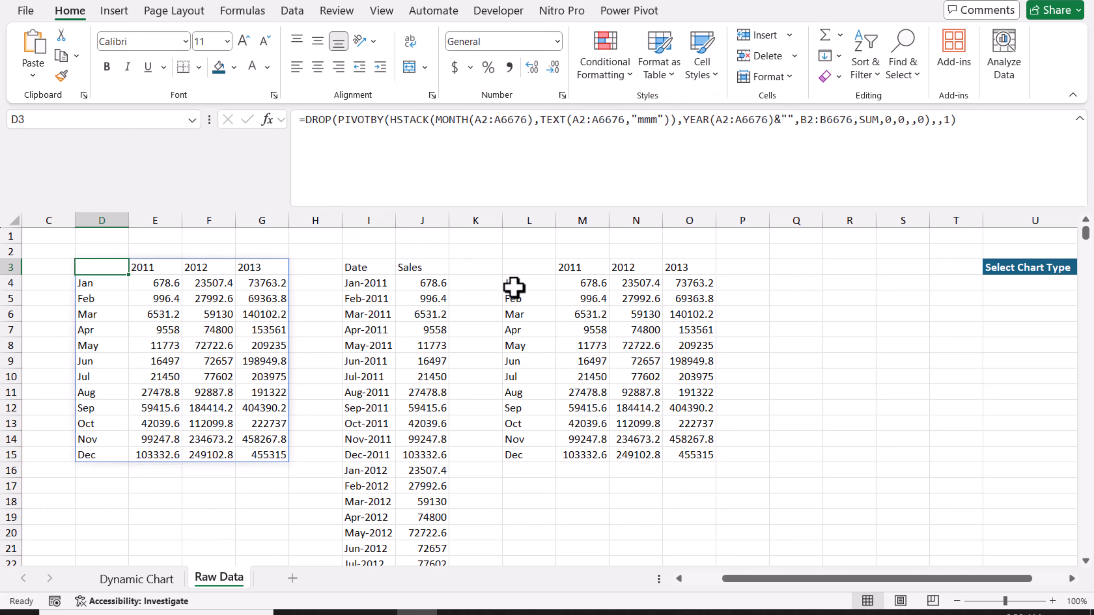
Replace D3# in the L3 formula with the copied DROP formula
click(519, 272)
drag(318, 136, 299, 133)
key(ctrl+v)
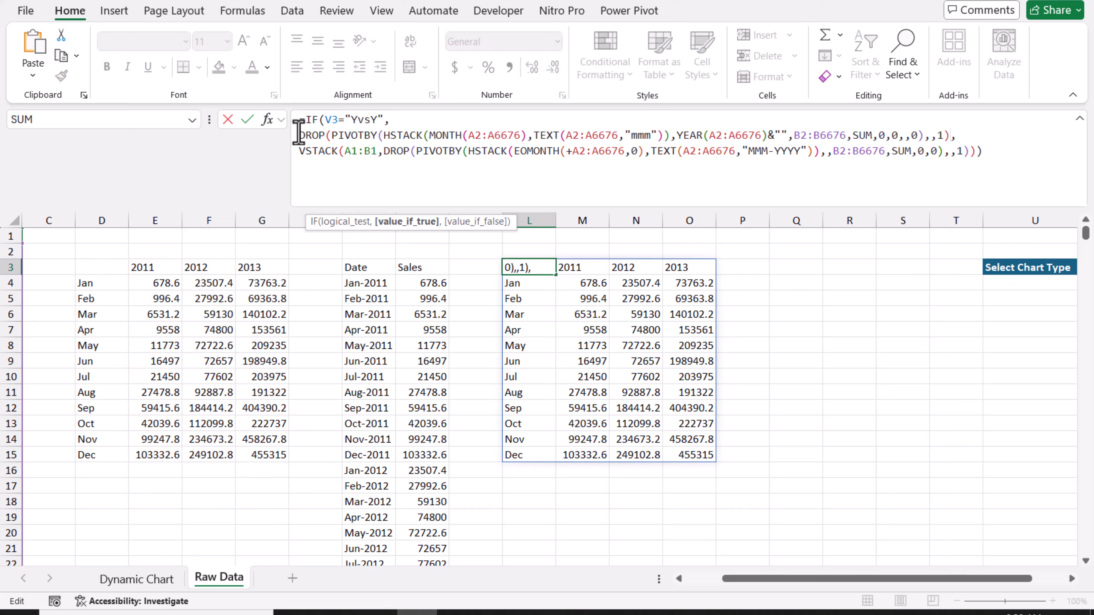
key(Return)
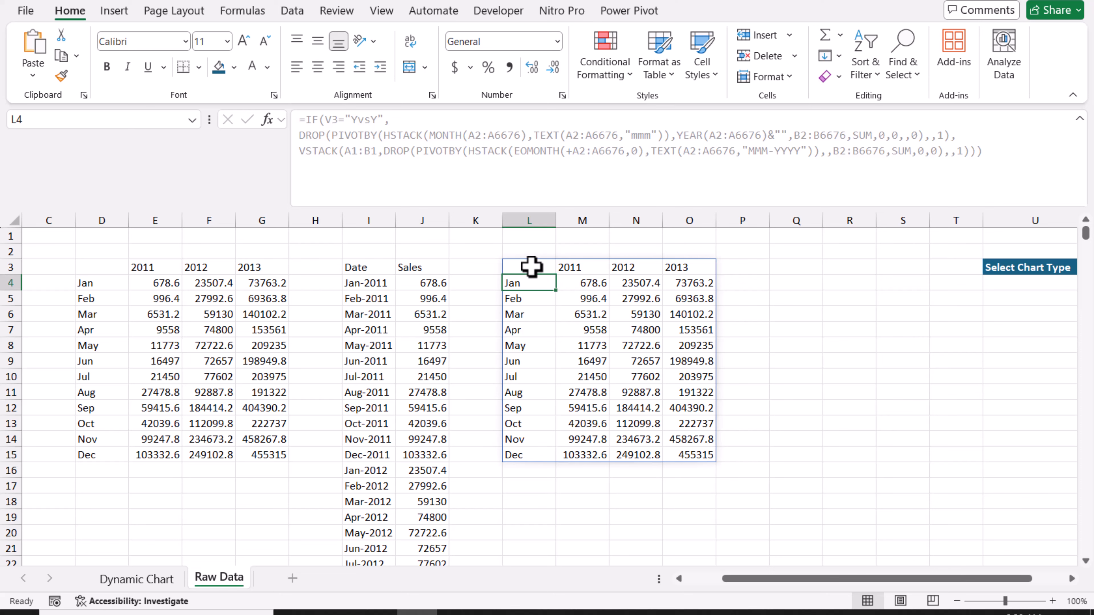
Delete columns D through K, which hold the two separate helper summaries and the spacing beside them
drag(474, 220, 209, 269)
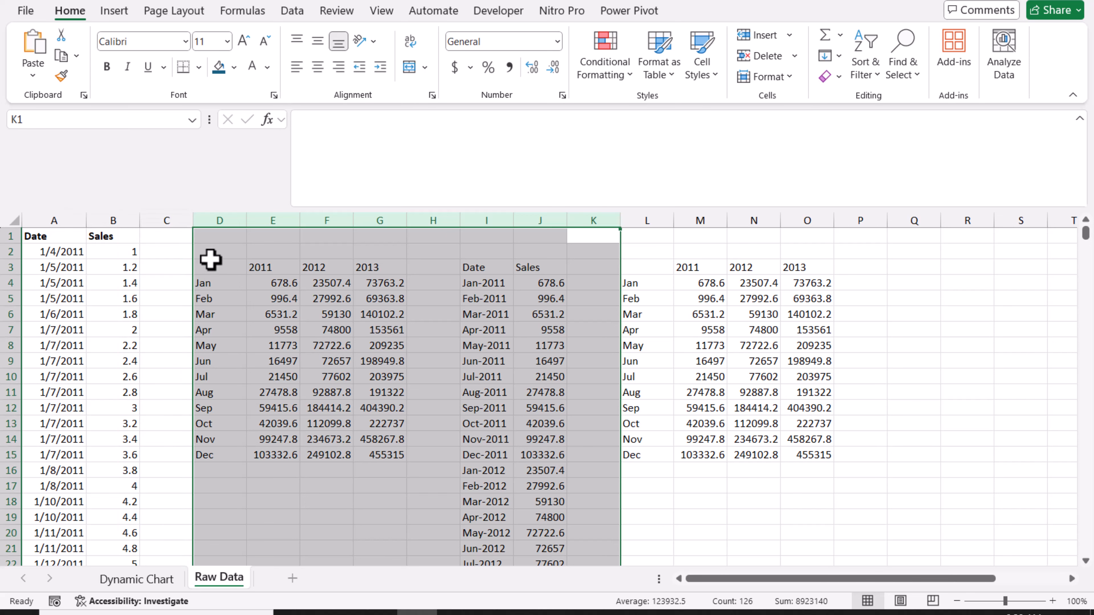
right_click(223, 222)
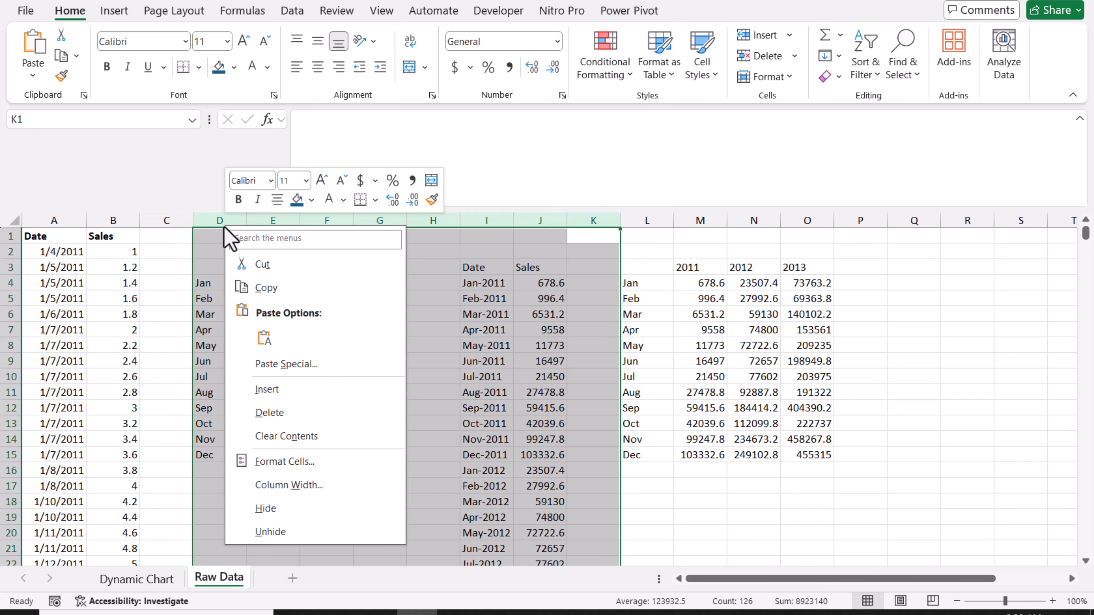
click(269, 412)
Set the chart type selector in N3 to YOY
click(810, 268)
click(829, 269)
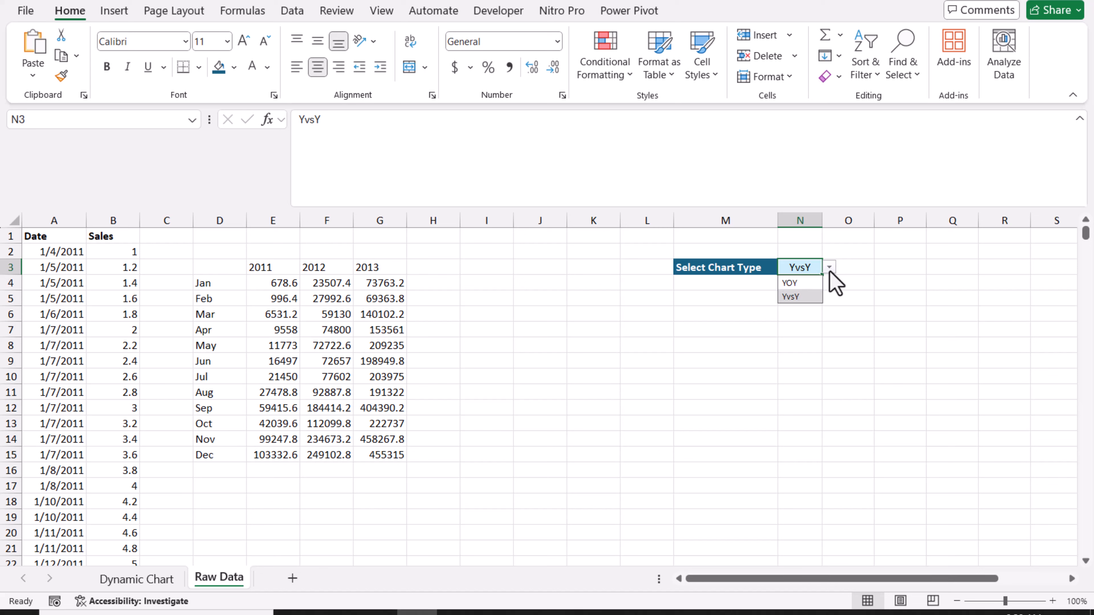
click(809, 287)
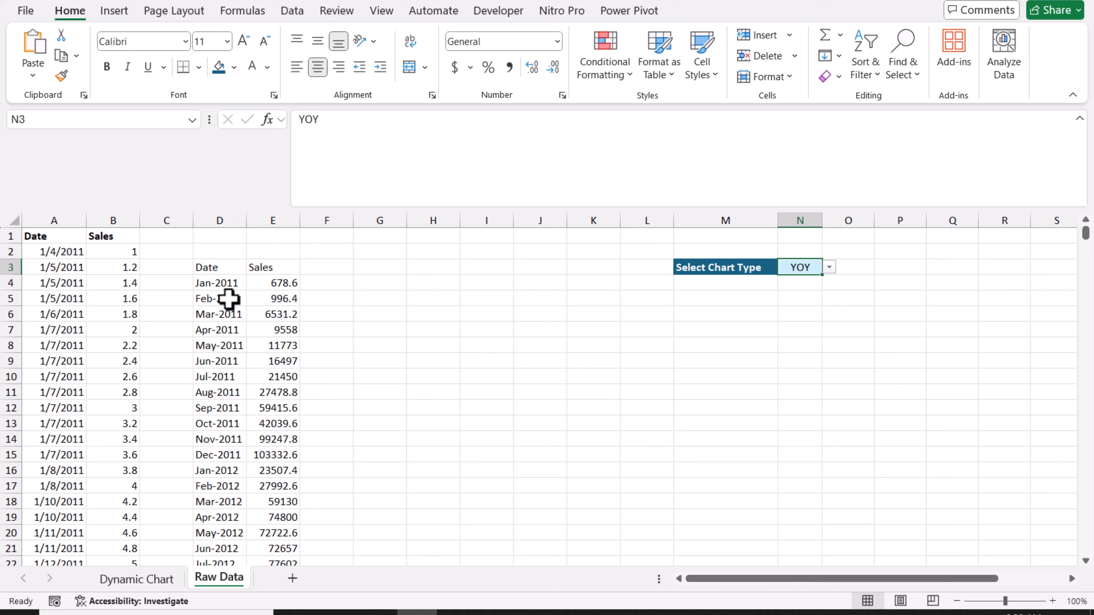
Insert the recommended Line chart based on the monthly Date and Sales spill range starting in D3
click(218, 298)
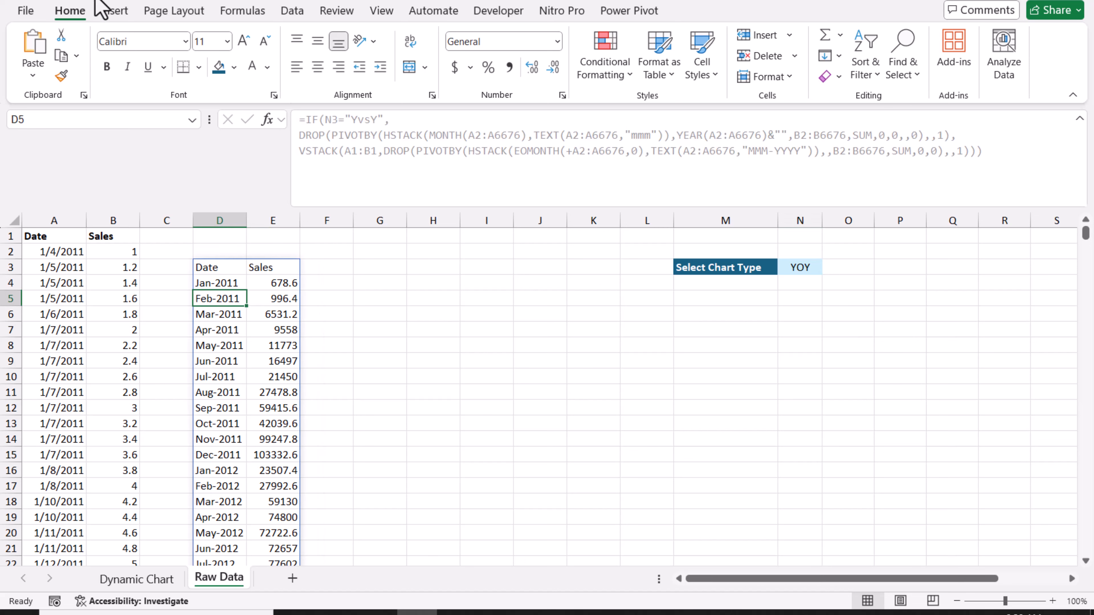
click(120, 19)
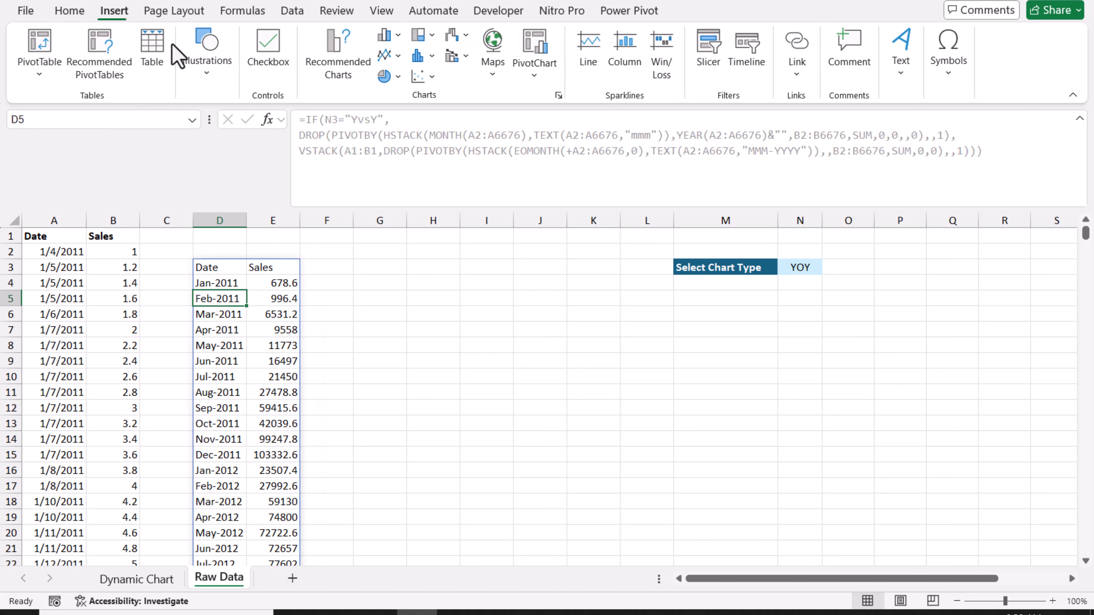
click(325, 74)
click(386, 146)
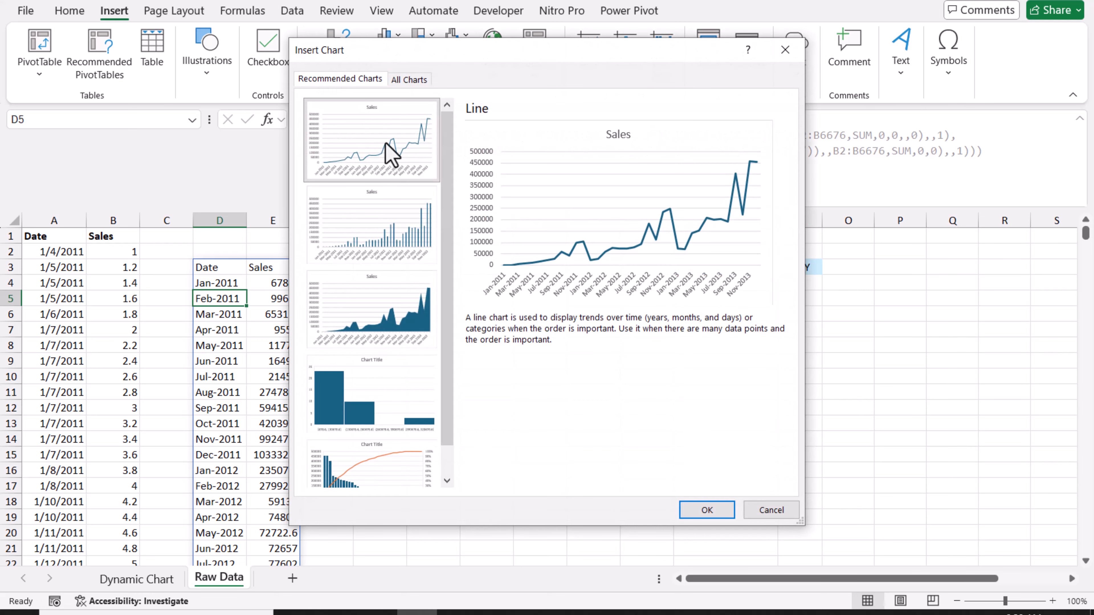
click(709, 511)
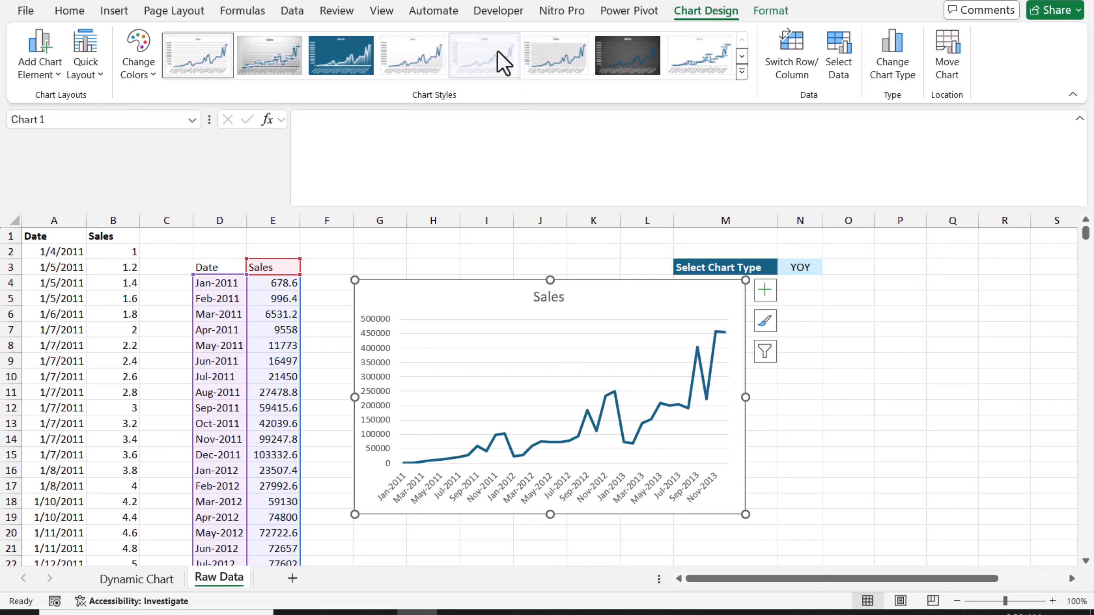
Apply the fifth preset chart style to the line chart and change its title to "Monthly sale"
click(500, 61)
click(553, 299)
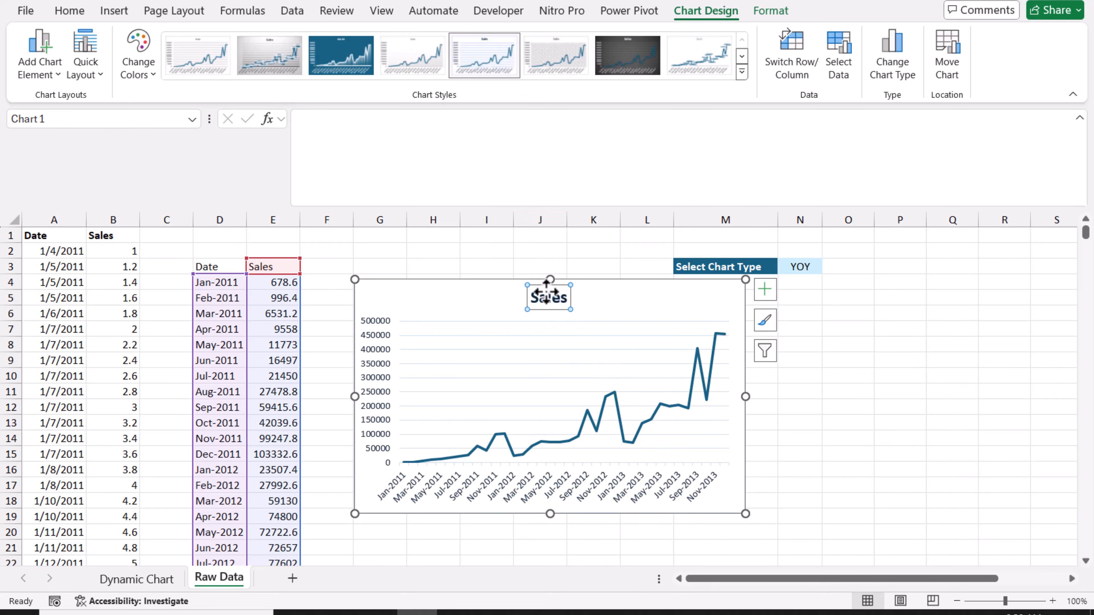
double_click(554, 300)
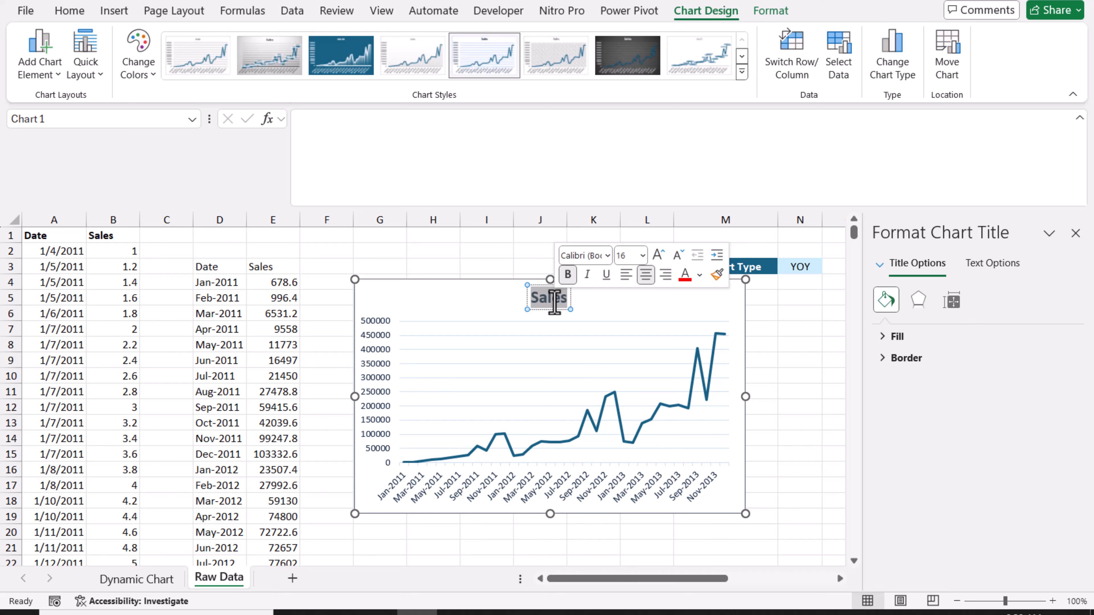
text(Monthly sale)
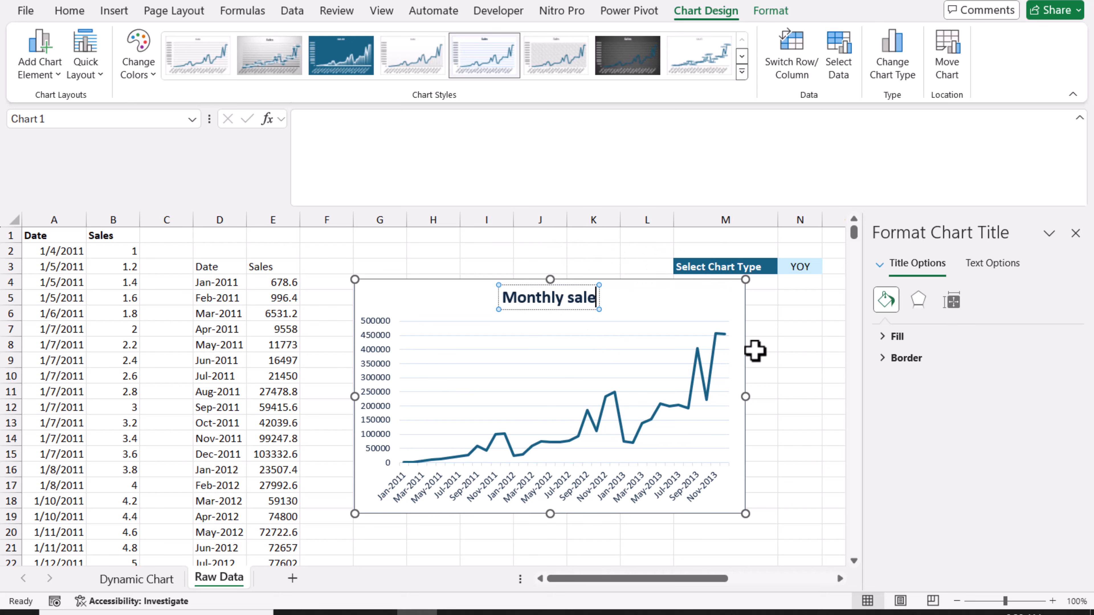
click(810, 349)
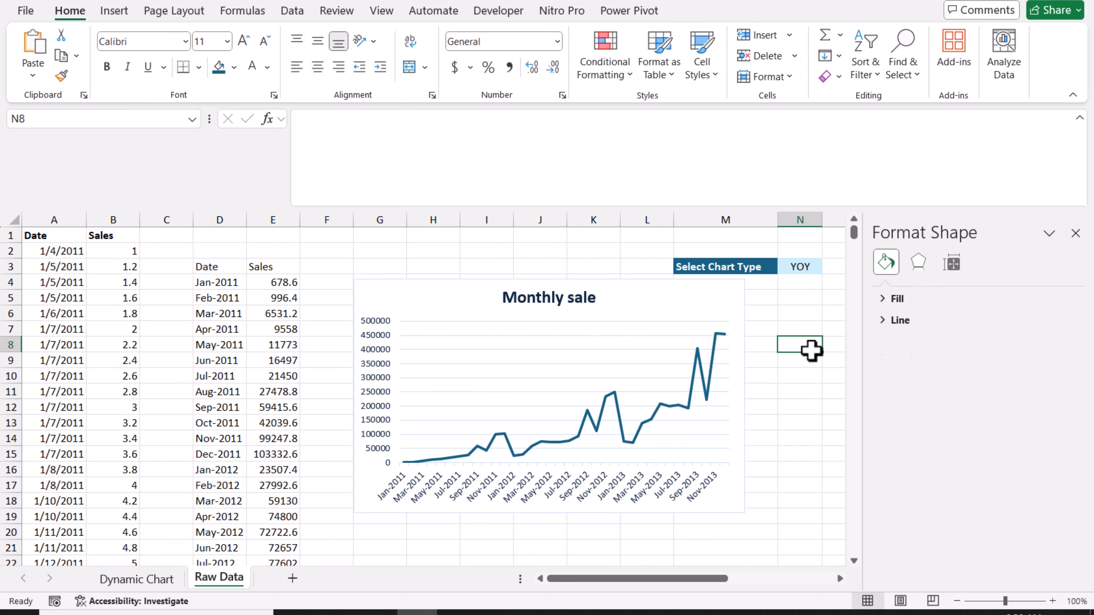
Test the dynamic chart by switching the N3 selector to YvsY, back to YOY, and finally to YvsY
click(805, 266)
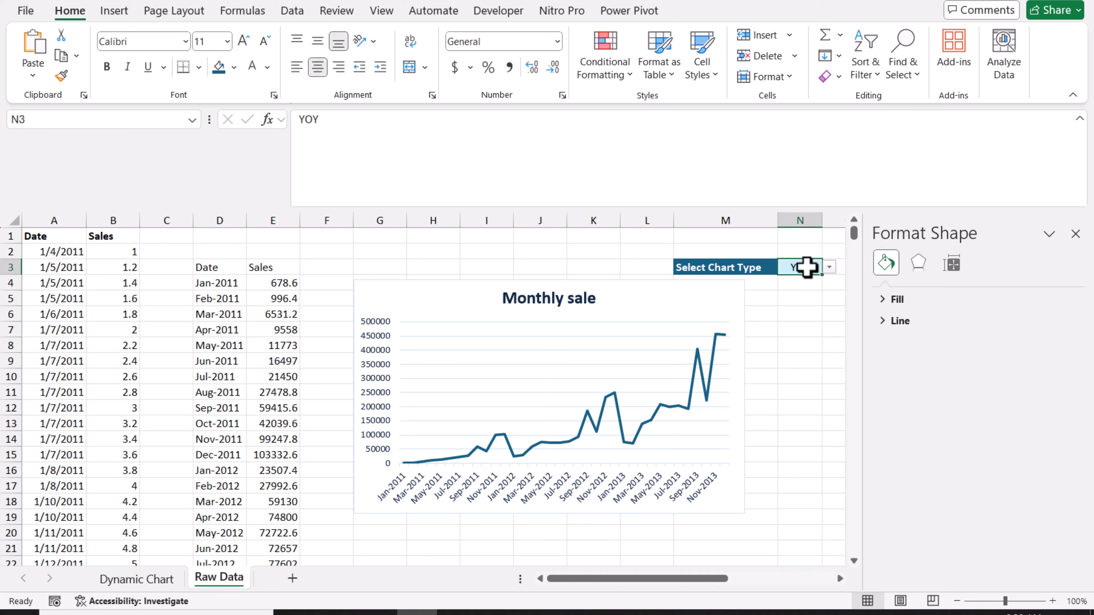
click(829, 267)
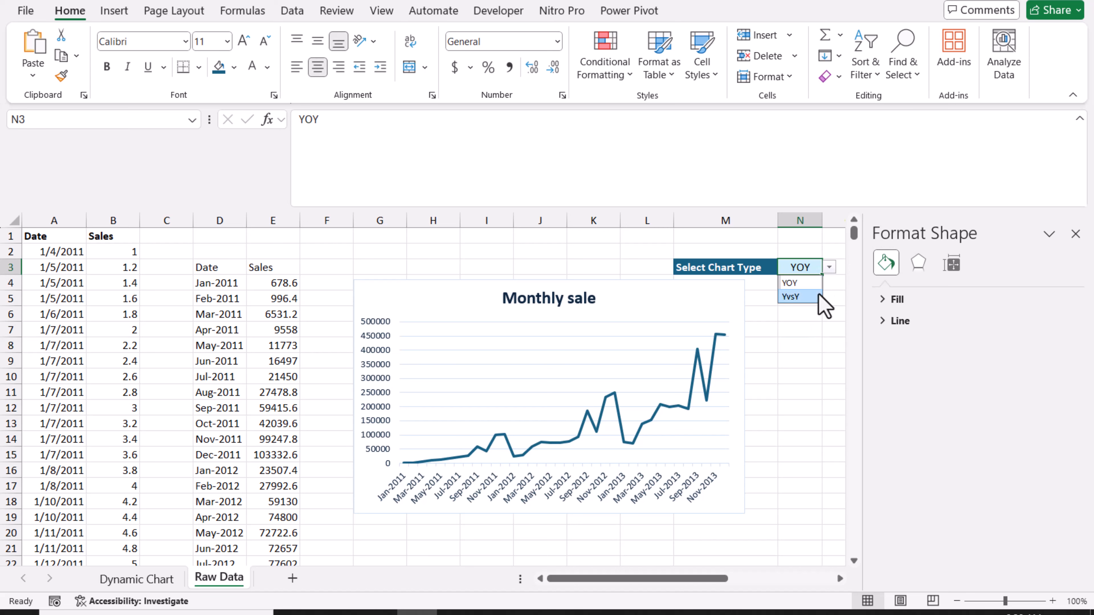
click(788, 296)
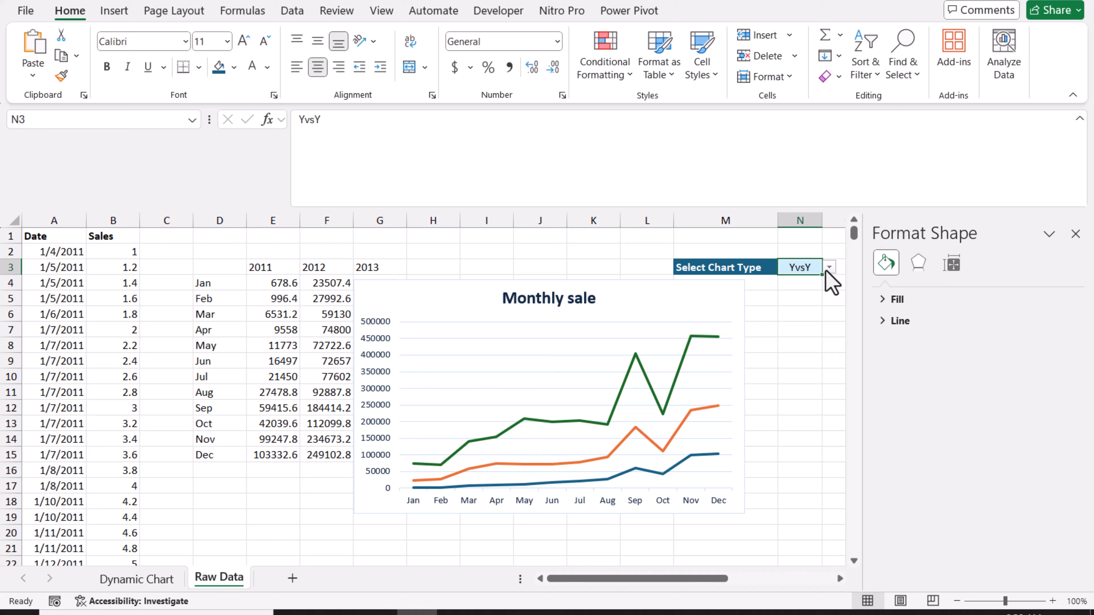
click(829, 267)
click(817, 283)
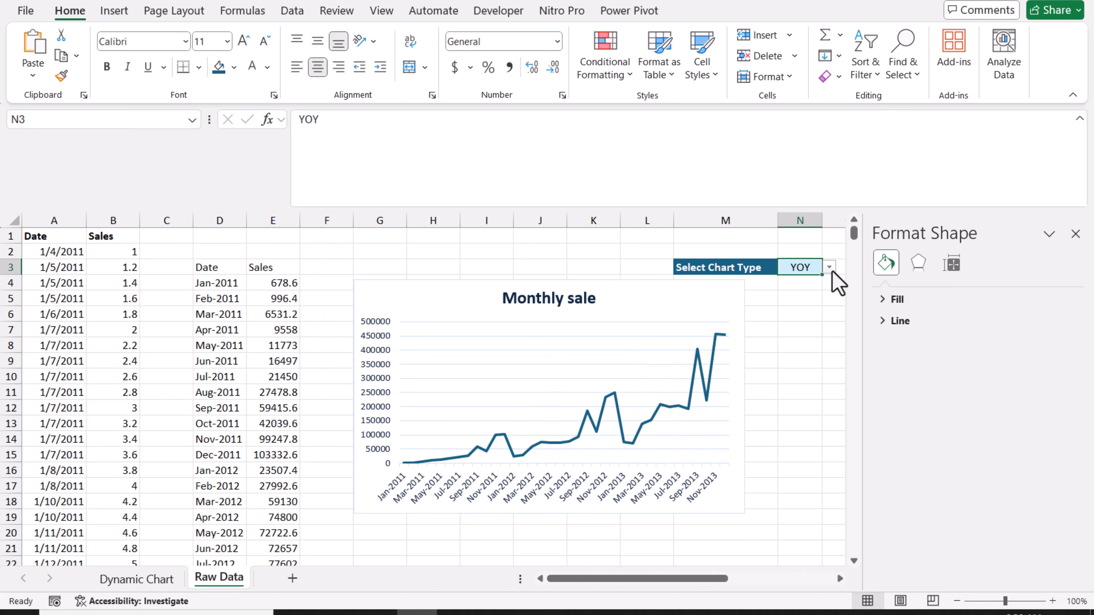
click(829, 267)
click(802, 295)
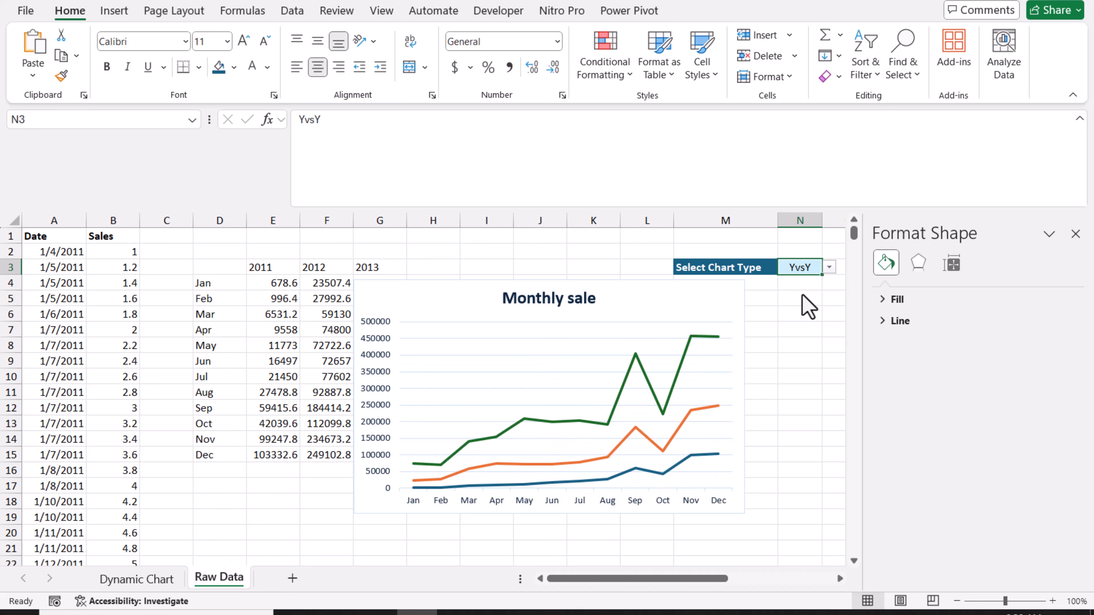